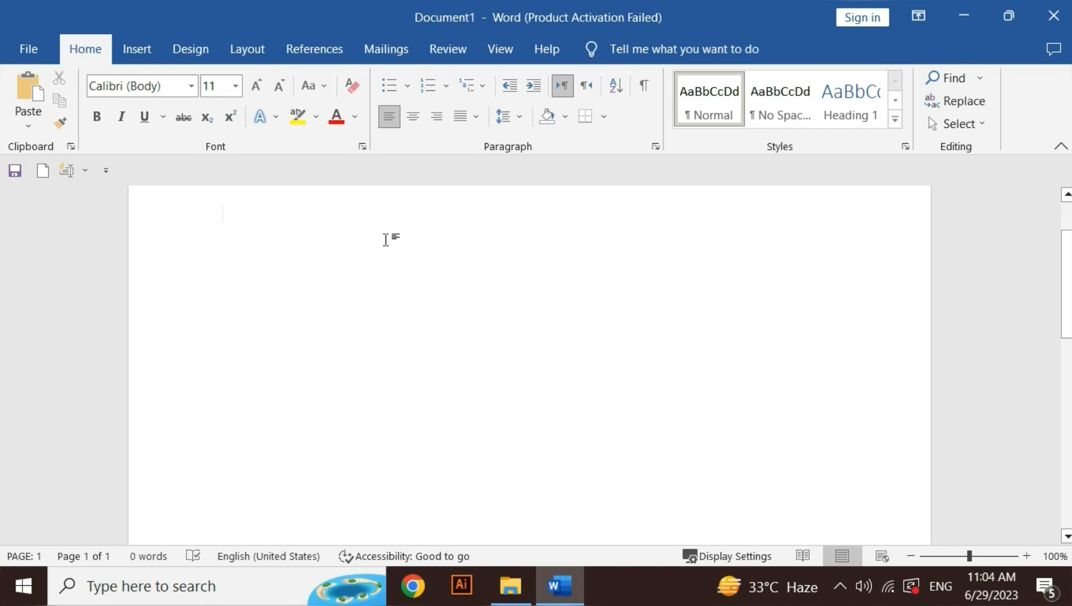
# Generate the default sample paragraphs with =rand() and clear all of that text from the document.
pyautogui.write('=rand()')
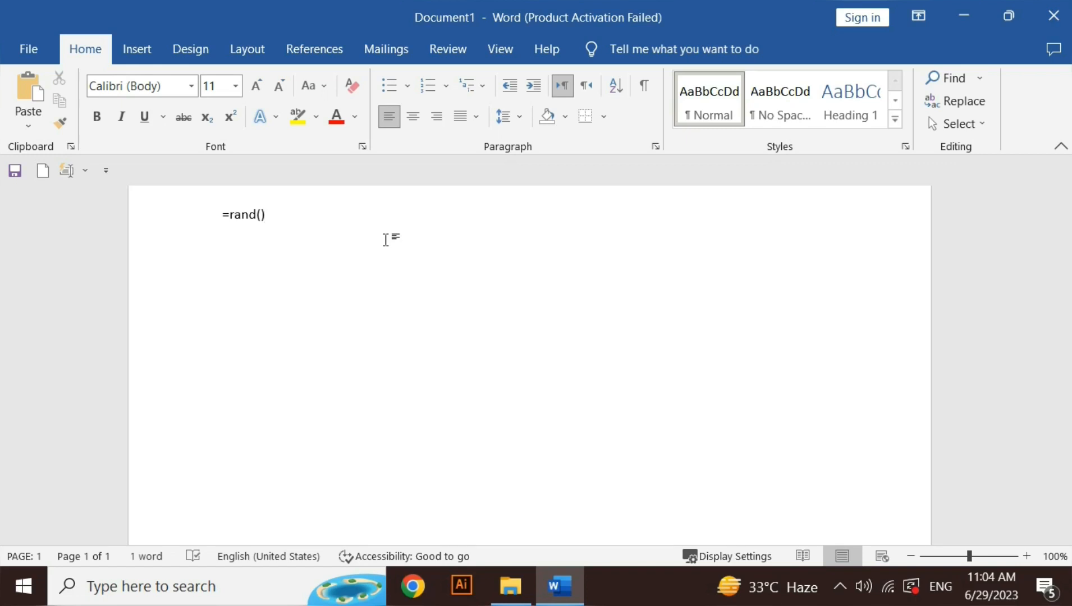
pyautogui.press('Return')
pyautogui.hotkey('ctrl', 'Up')
pyautogui.hotkey('ctrl', 'Up')
pyautogui.hotkey('ctrl', 'Up')
pyautogui.hotkey('ctrl', 'Up')
pyautogui.hotkey('ctrl', 'Up')
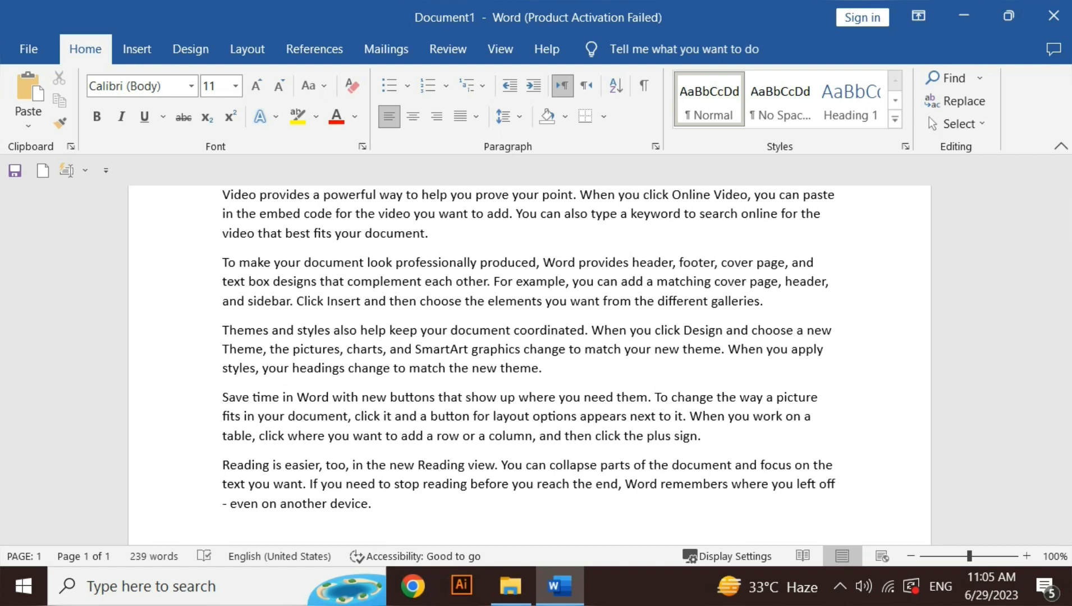
pyautogui.moveTo(397, 519); pyautogui.dragTo(183, 194)
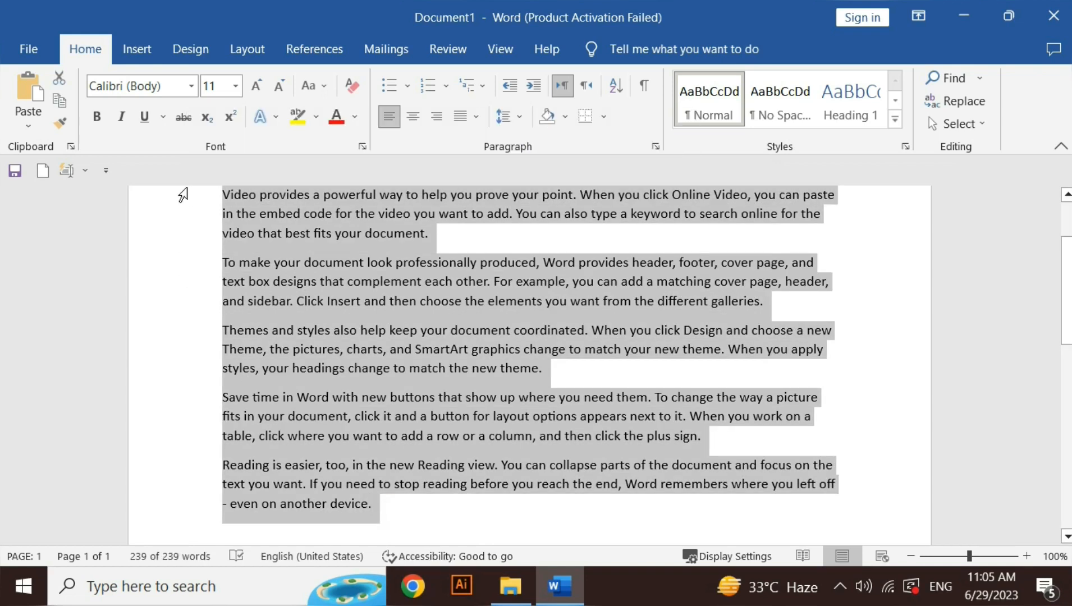
pyautogui.press('Delete')
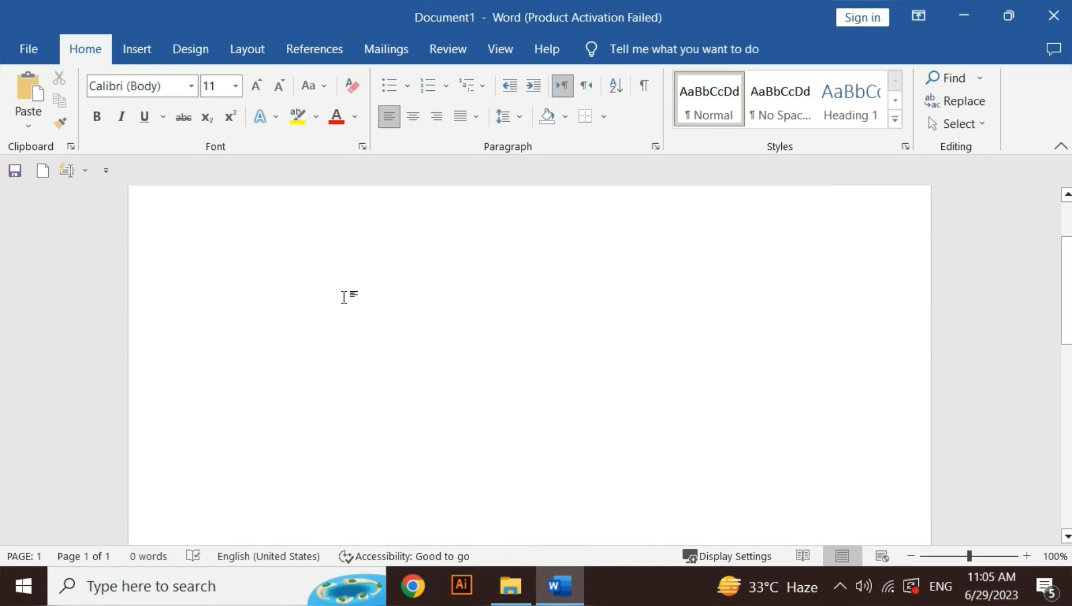
# Generate a single sample paragraph with =rand(1) and clear it from the document.
pyautogui.write('=rand()')
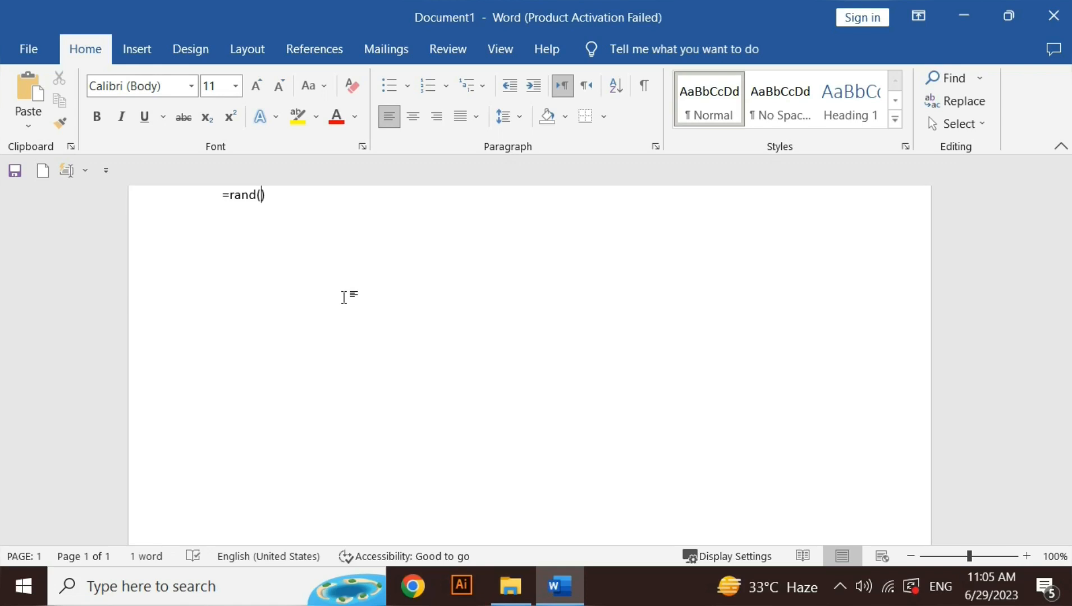
pyautogui.write('1')
pyautogui.press('Right')
pyautogui.press('Return')
pyautogui.hotkey('ctrl', 'a')
pyautogui.press('Delete')
# Generate three paragraphs of sample text in the empty document with =rand(3).
pyautogui.write('=rand()')
pyautogui.press('Left')
pyautogui.write('3')
pyautogui.press('Right')
pyautogui.press('Return')
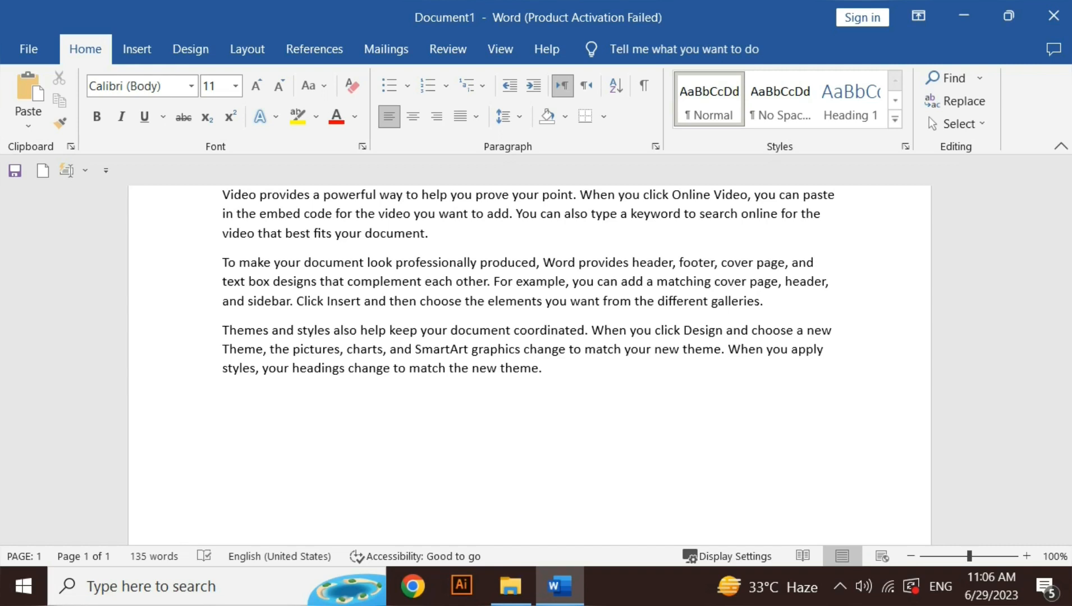
pyautogui.click(319, 263)
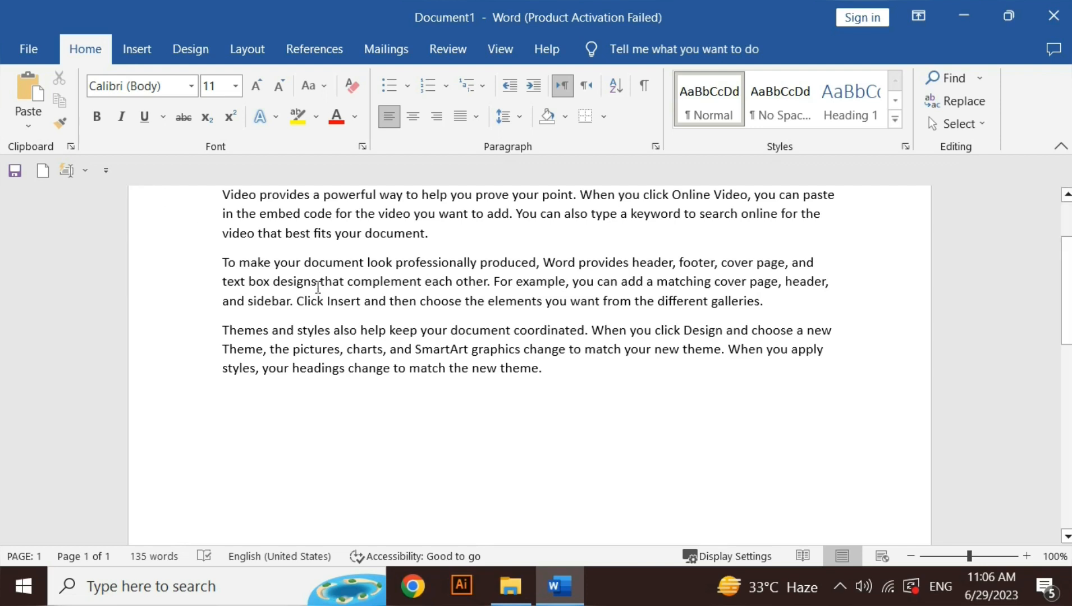
pyautogui.click(424, 233)
pyautogui.moveTo(424, 233); pyautogui.dragTo(226, 205)
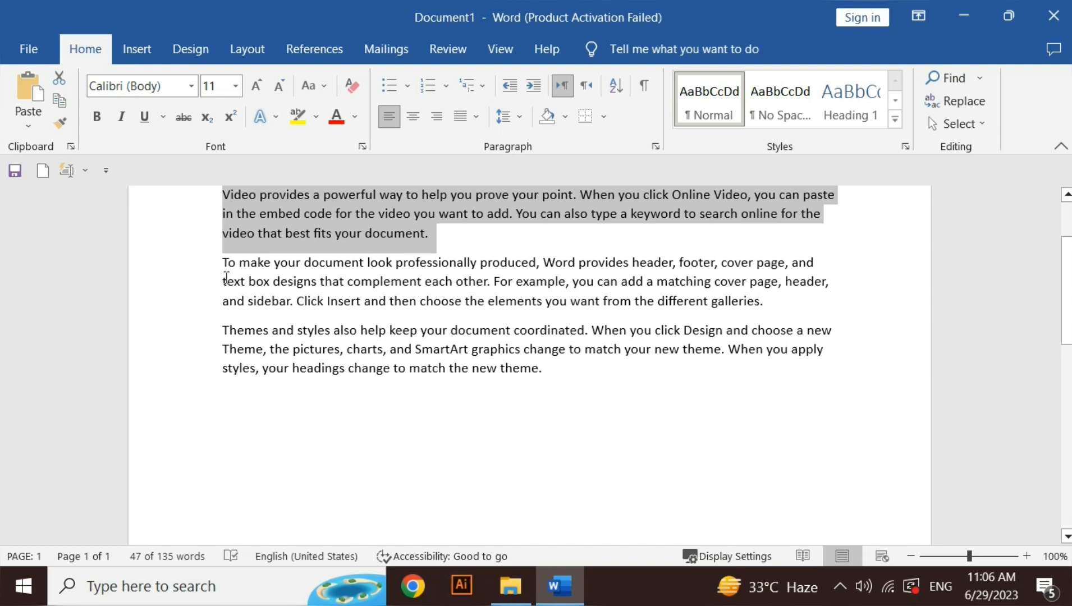
pyautogui.moveTo(222, 270); pyautogui.dragTo(290, 299)
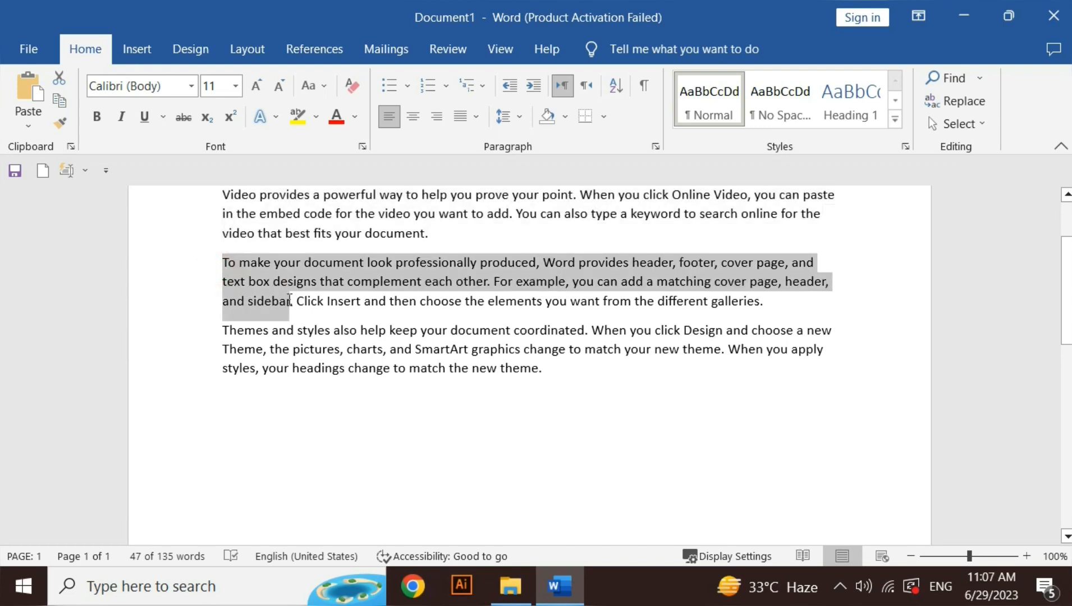
pyautogui.doubleClick(232, 263)
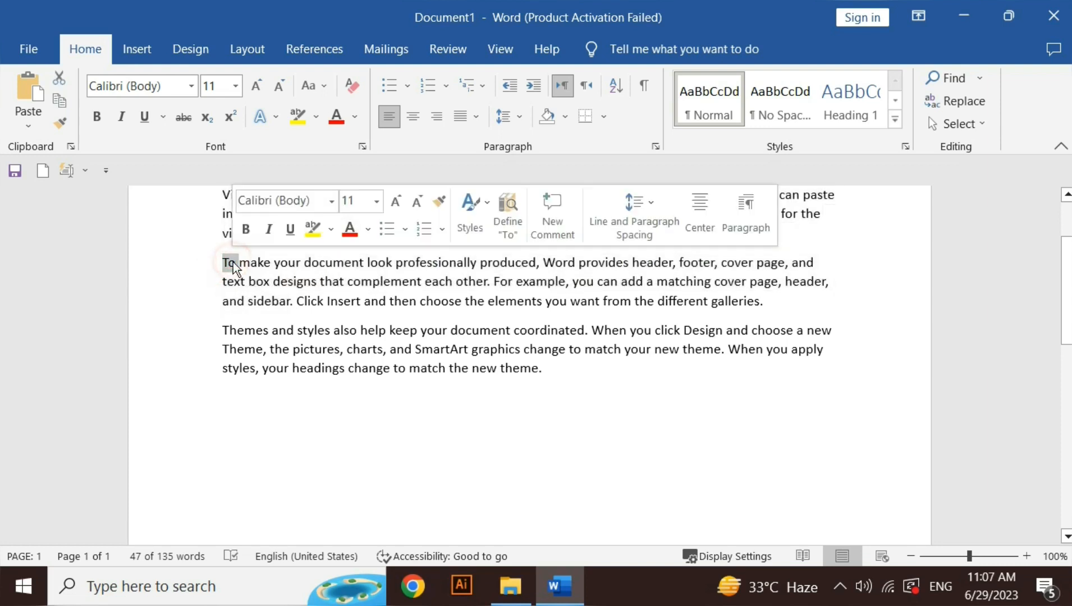
pyautogui.click(203, 264)
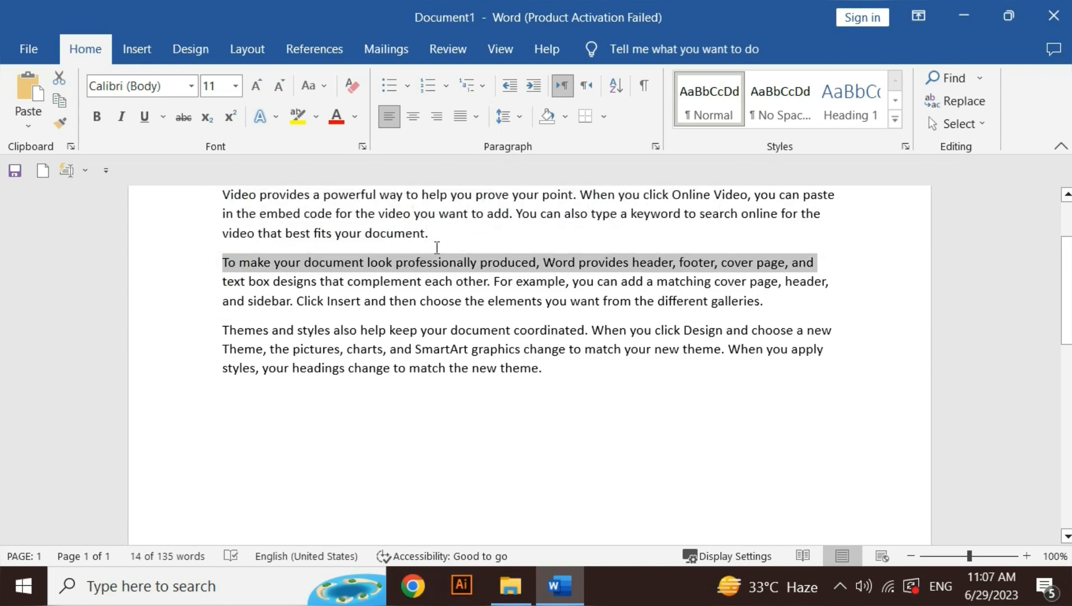
# Copy the first paragraph, "Video provides a powerful way…", and paste it at the end of the third paragraph.
pyautogui.moveTo(434, 235); pyautogui.dragTo(199, 198)
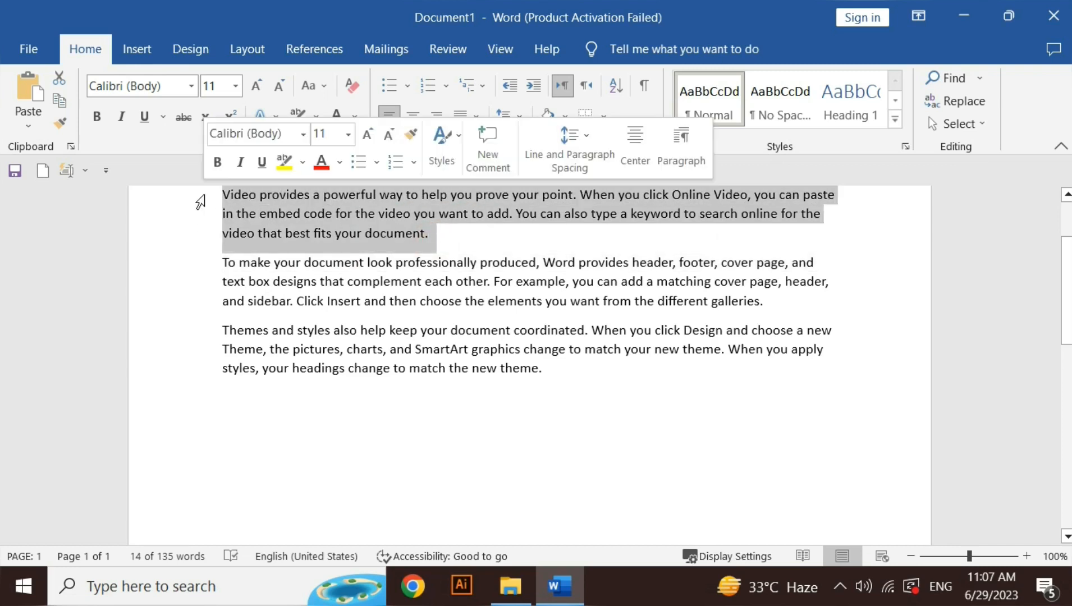
pyautogui.click(63, 100)
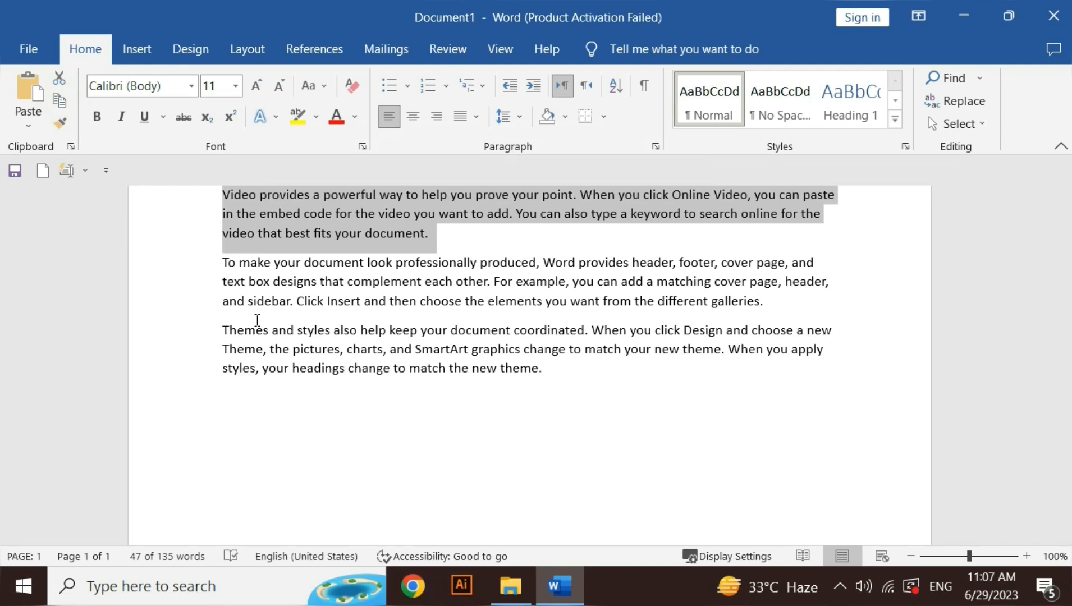
pyautogui.click(236, 408)
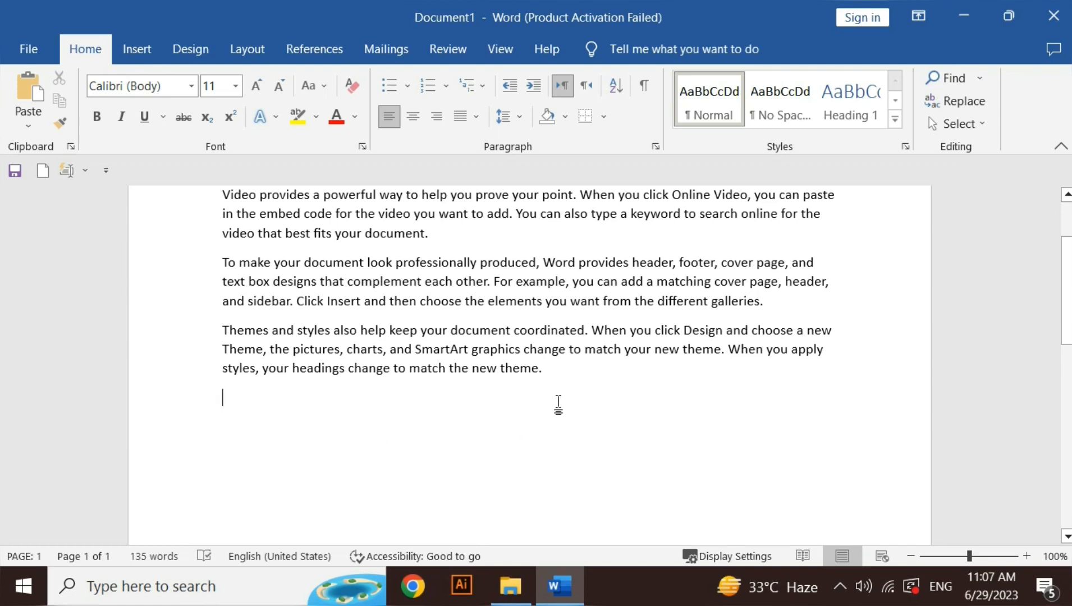
pyautogui.click(557, 378)
pyautogui.click(34, 87)
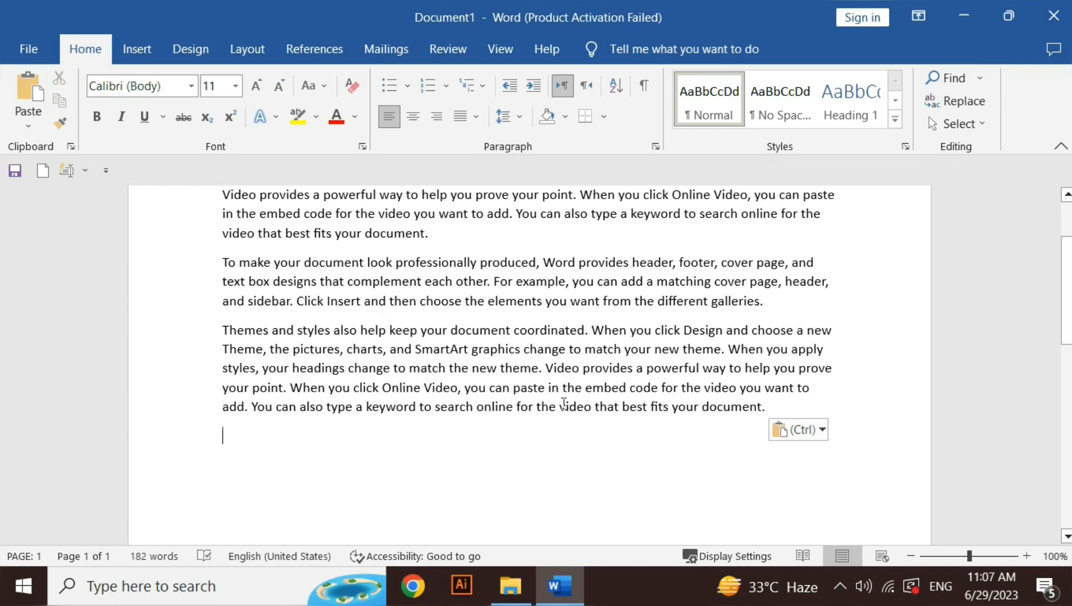
pyautogui.moveTo(540, 369); pyautogui.dragTo(665, 452)
# Copy the second paragraph, "To make your document look professionally produced…", and paste it a few blank lines below the existing text.
pyautogui.moveTo(765, 304); pyautogui.dragTo(219, 266)
pyautogui.hotkey('ctrl', 'c')
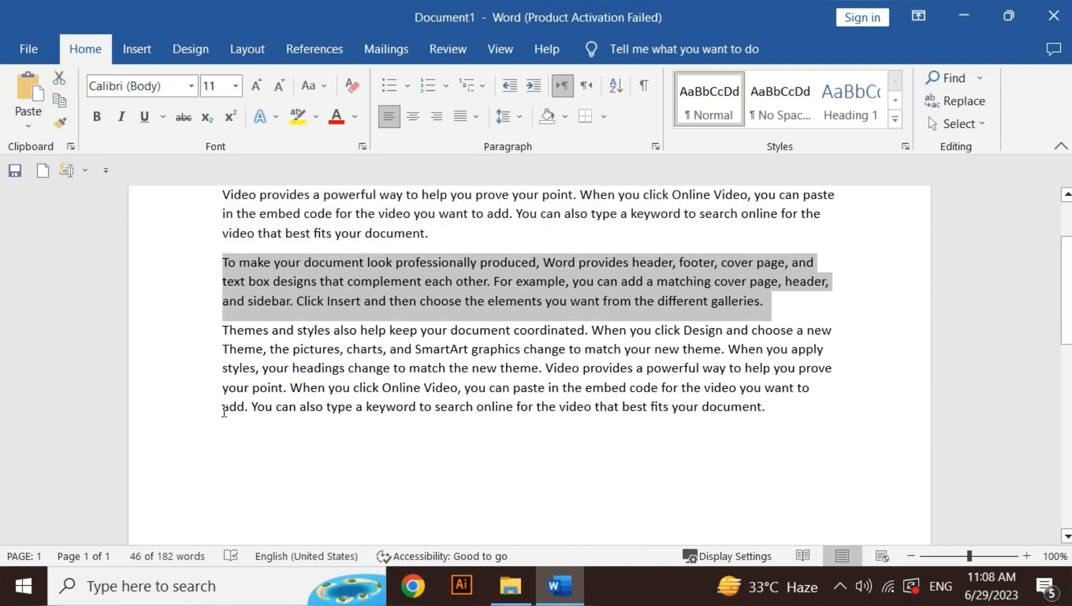
pyautogui.click(234, 463)
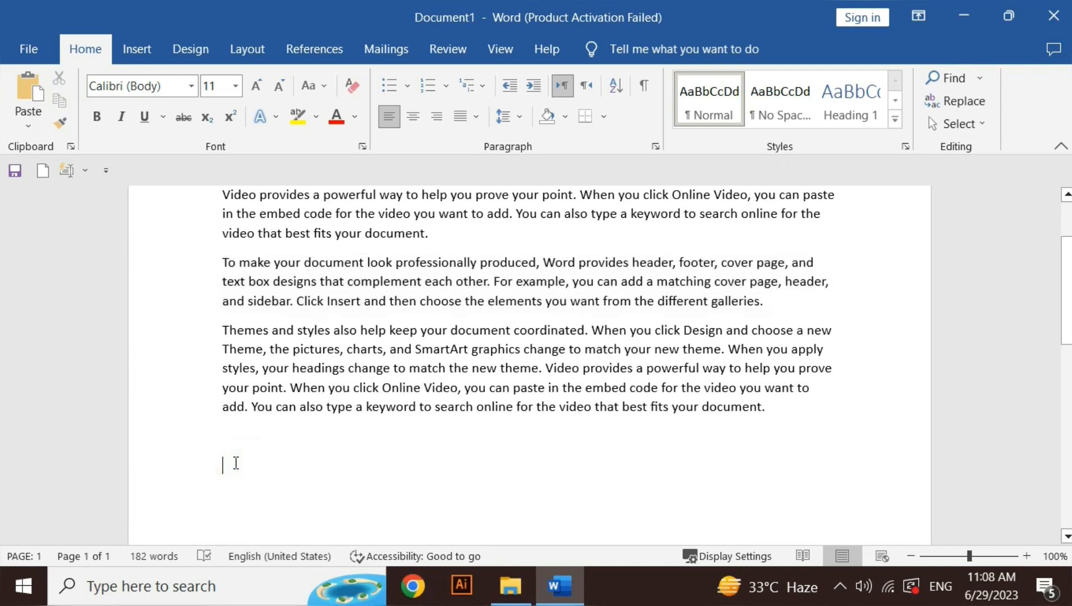
pyautogui.press('Return')
pyautogui.press('Return')
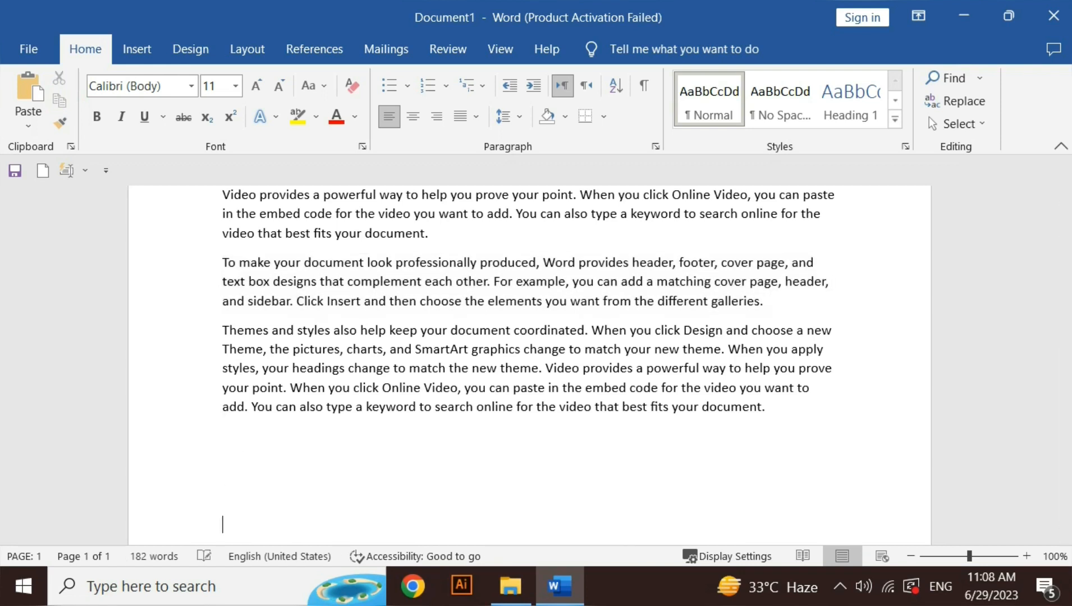
pyautogui.press('BackSpace')
pyautogui.click(24, 85)
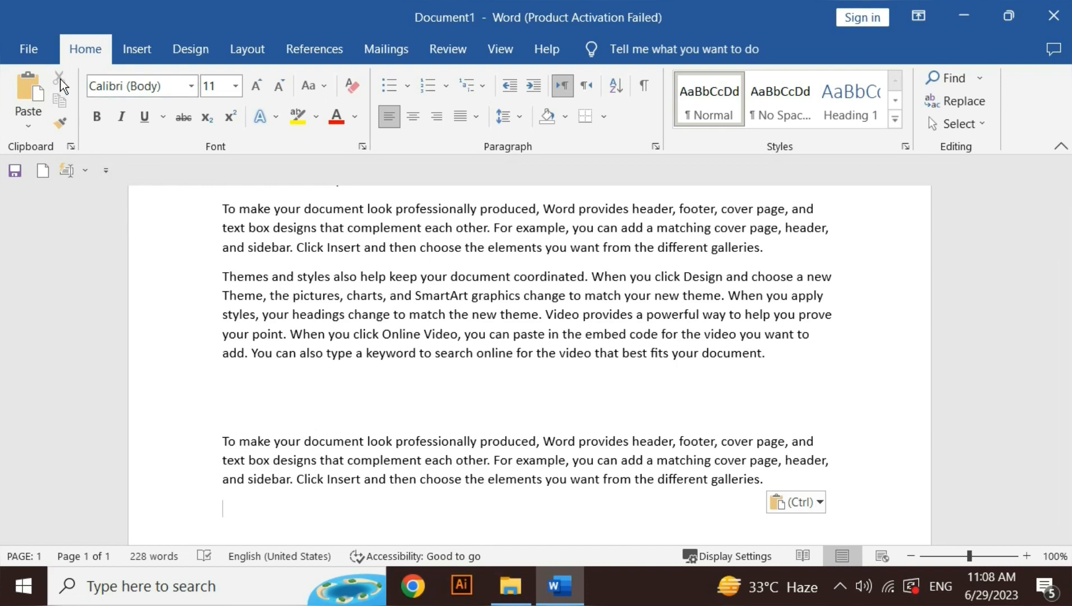
pyautogui.click(324, 250)
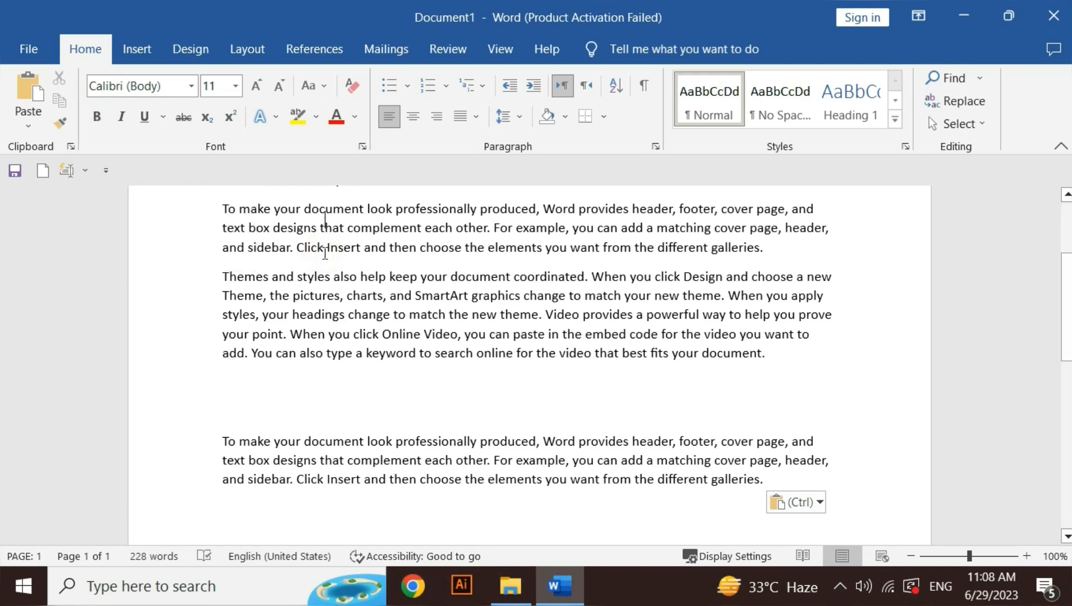
pyautogui.press('Up')
pyautogui.press('Up')
pyautogui.press('Up')
pyautogui.press('Up')
pyautogui.press('Up')
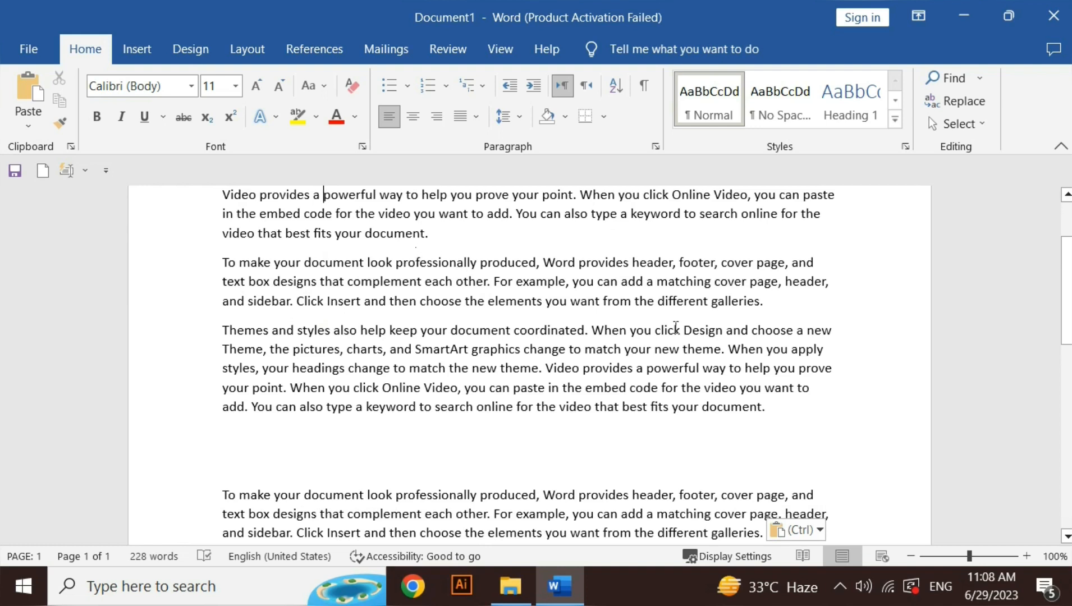
pyautogui.moveTo(774, 309); pyautogui.dragTo(219, 270)
pyautogui.hotkey('ctrl', 'z')
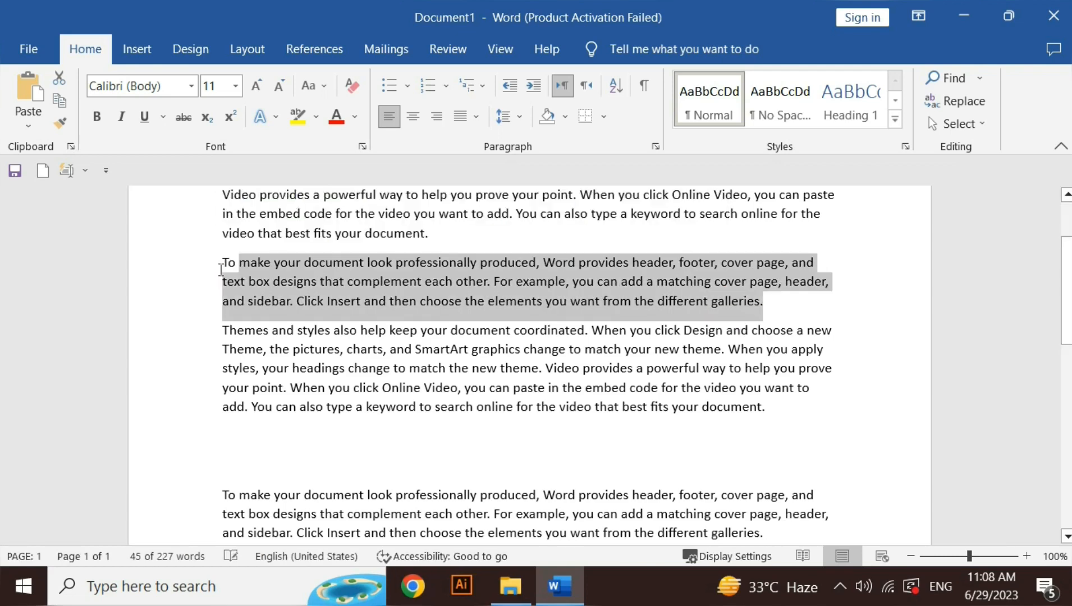
pyautogui.hotkey('shift', 'Left')
pyautogui.hotkey('shift', 'Left')
pyautogui.hotkey('shift', 'Left')
pyautogui.click(779, 416)
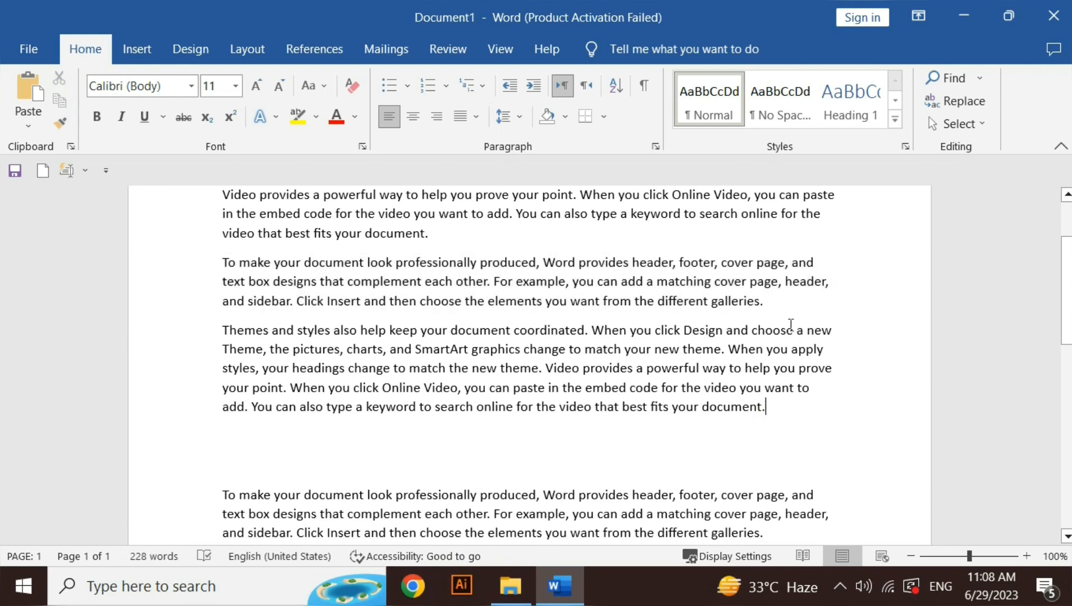
# Cut the second paragraph and paste it at the end of the "Themes and styles…" paragraph.
pyautogui.click(782, 303)
pyautogui.moveTo(737, 304); pyautogui.dragTo(211, 269)
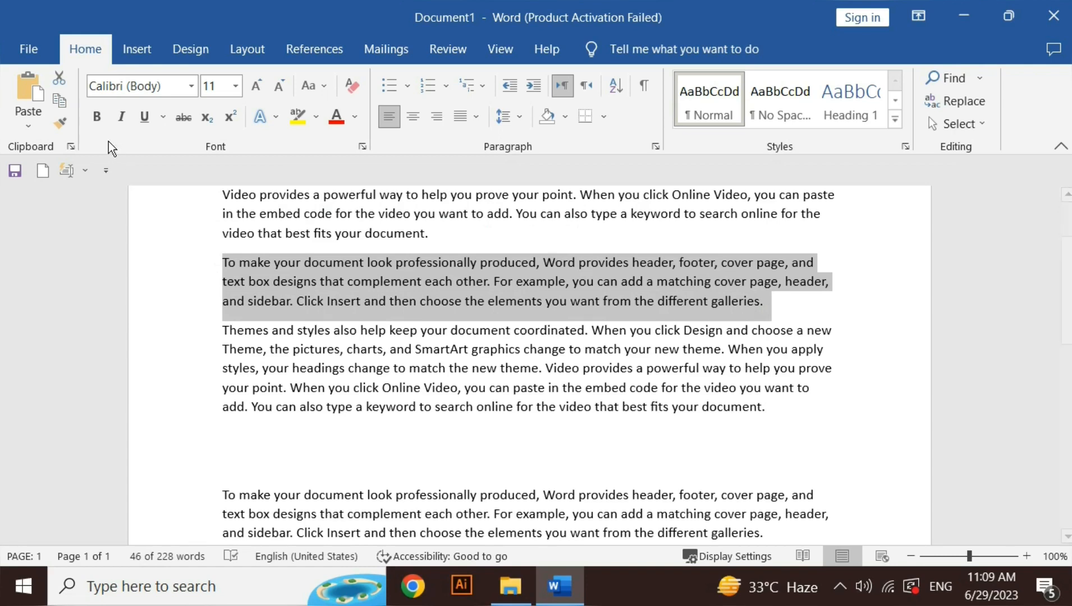
pyautogui.click(59, 79)
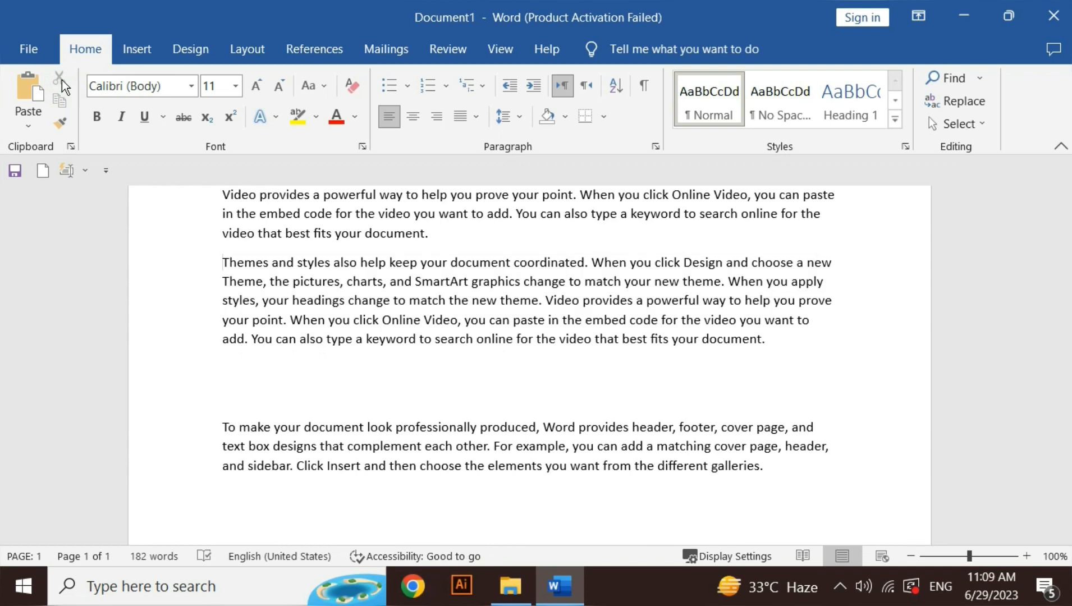
pyautogui.click(791, 337)
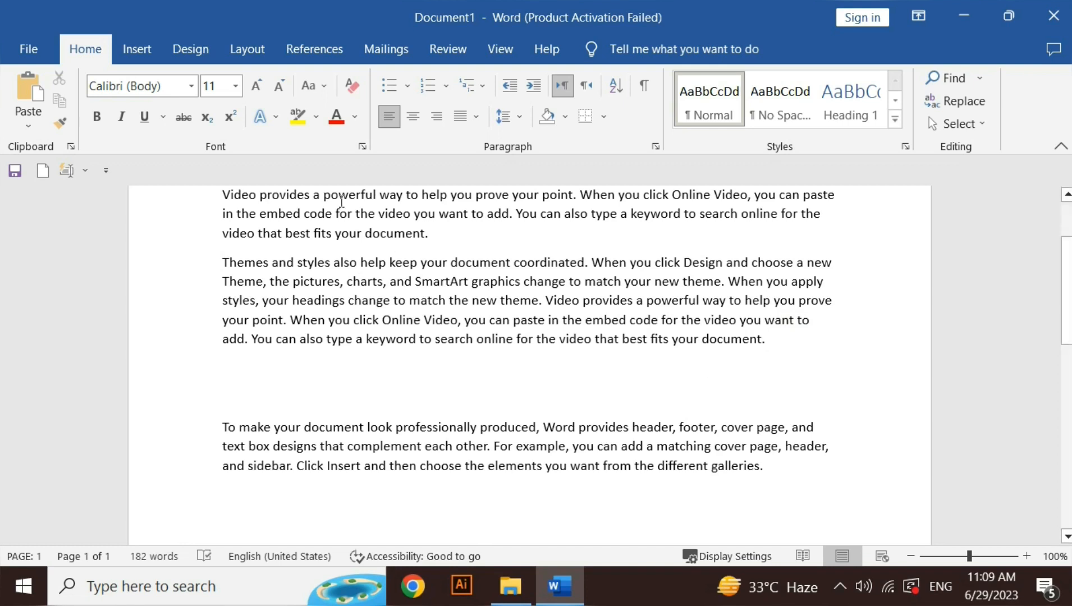
pyautogui.click(20, 95)
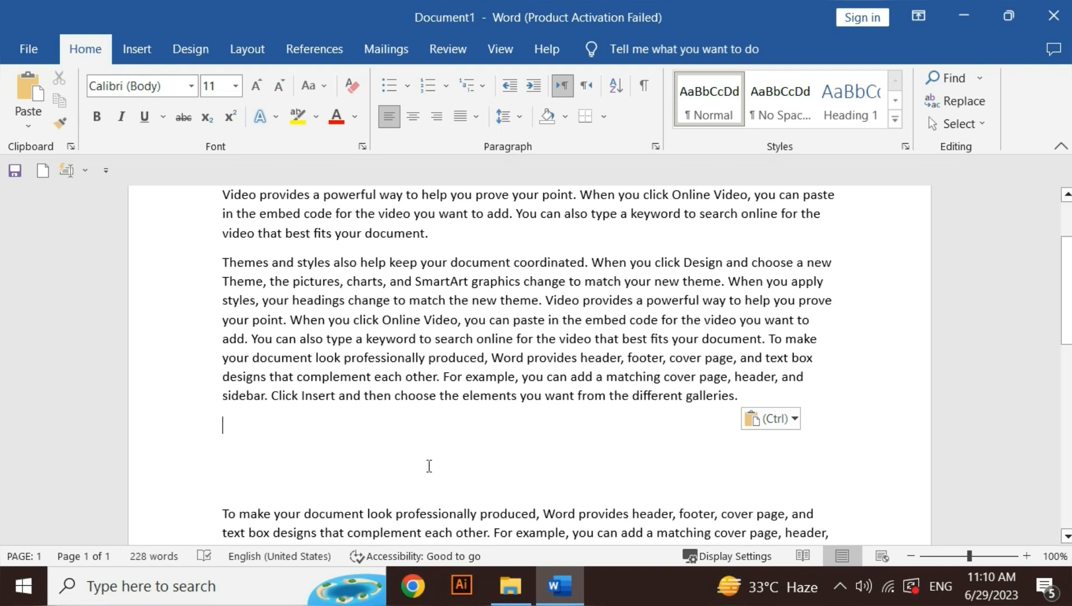
# Change the font of the first paragraph, "Video provides a powerful way…", to BD Cartoon Shout.
pyautogui.moveTo(338, 396); pyautogui.dragTo(198, 264)
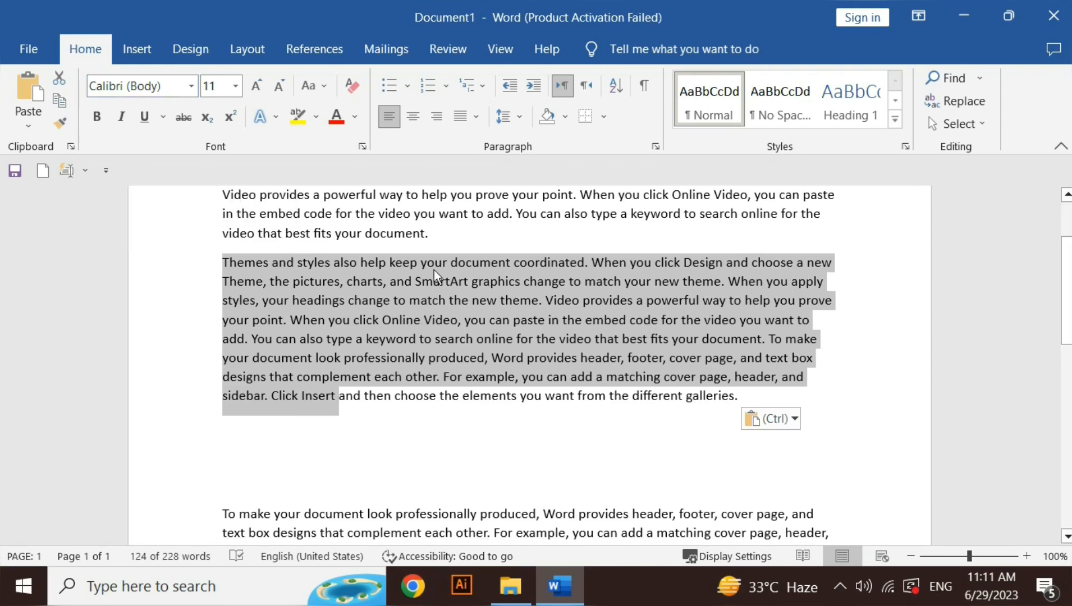
pyautogui.click(433, 236)
pyautogui.moveTo(433, 236); pyautogui.dragTo(219, 313)
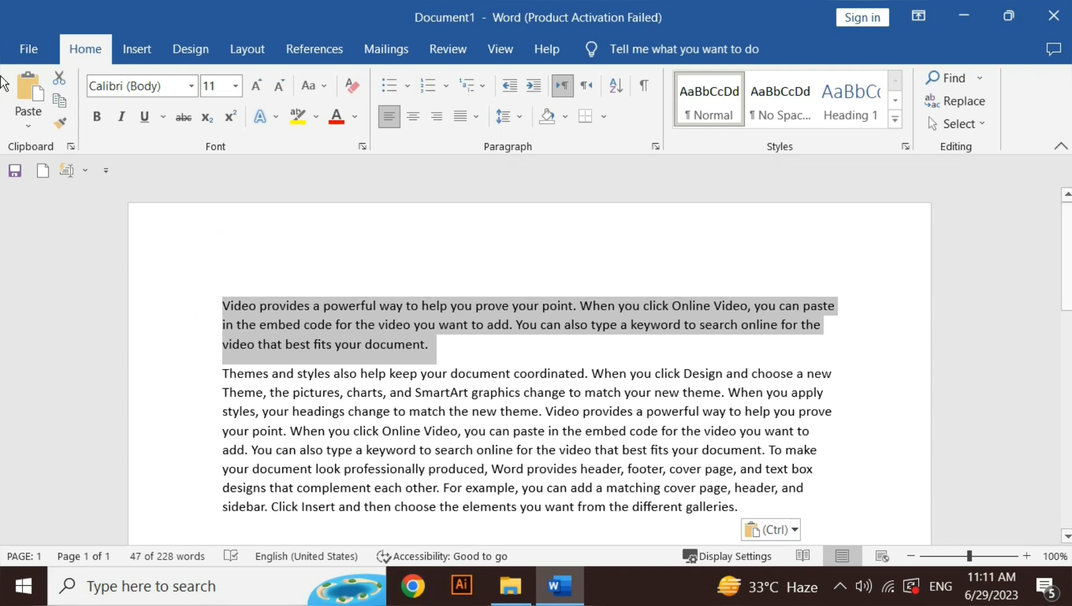
pyautogui.click(190, 87)
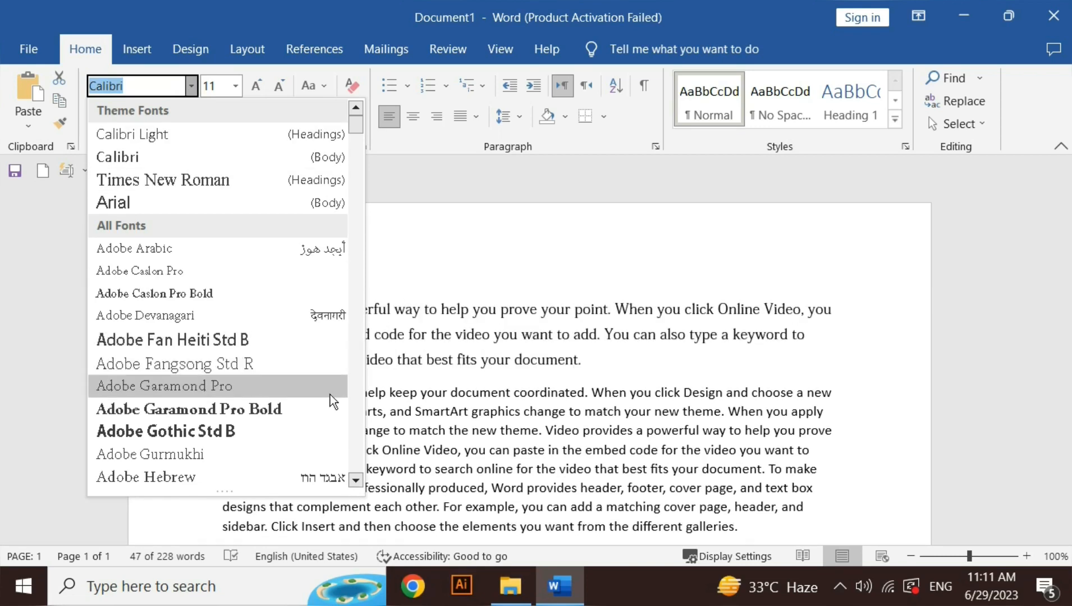
pyautogui.click(356, 480)
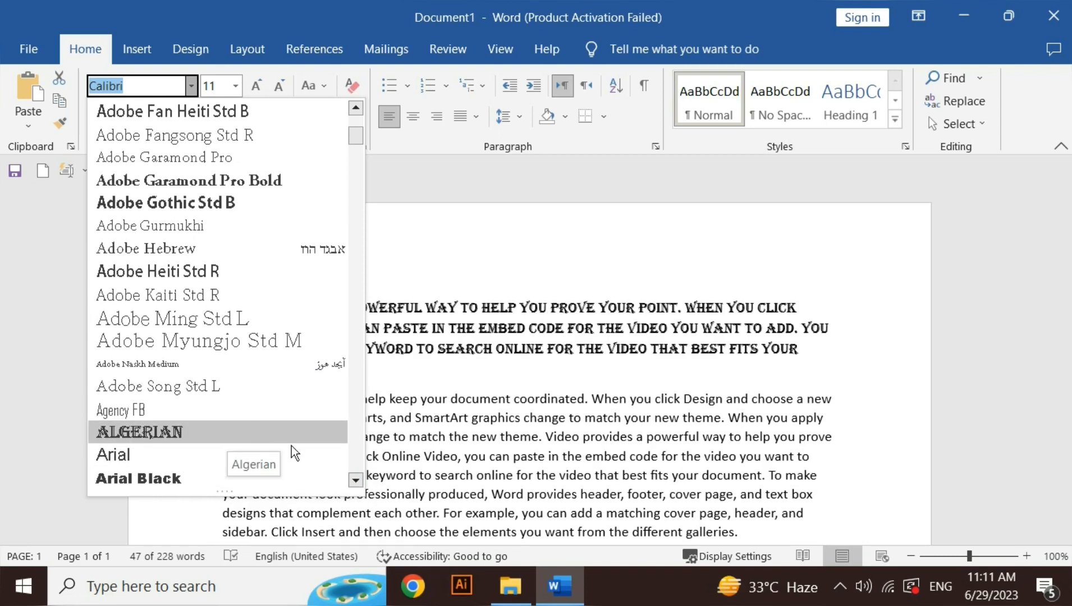
pyautogui.click(356, 480)
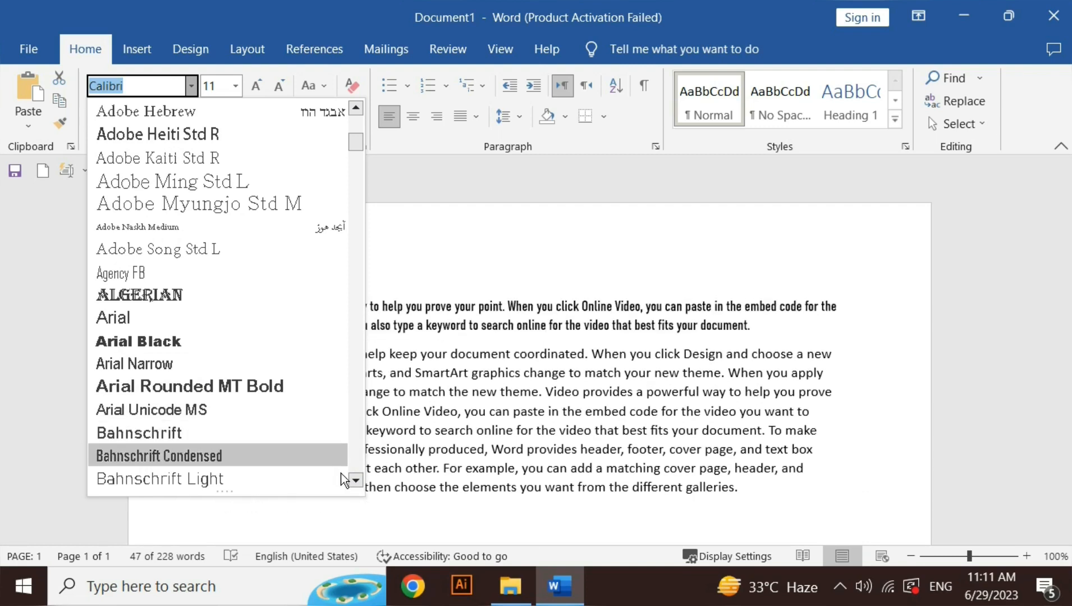
pyautogui.click(356, 480)
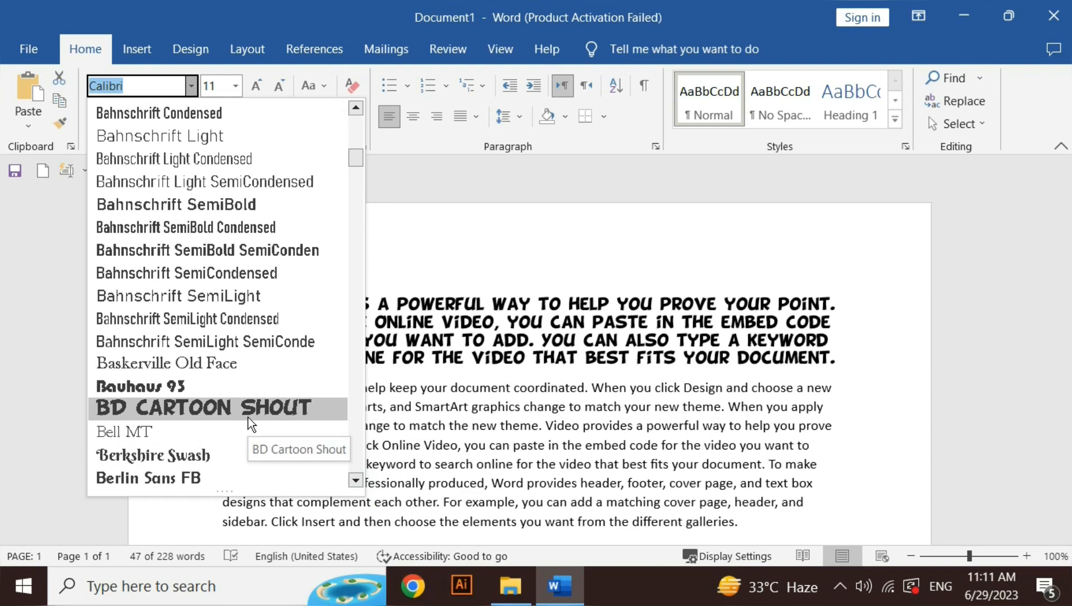
pyautogui.click(248, 419)
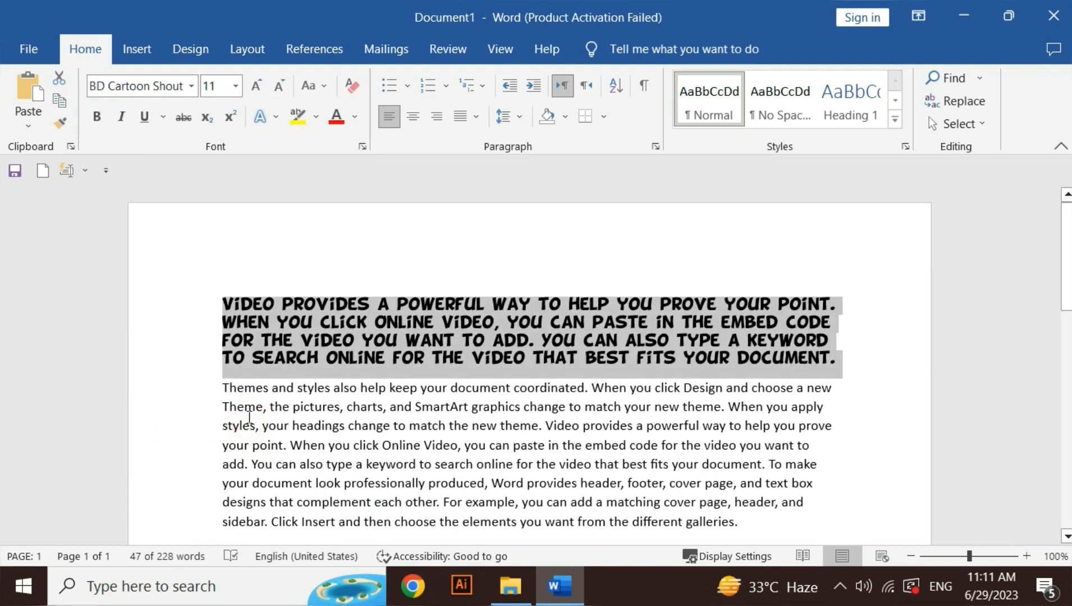
pyautogui.moveTo(248, 418); pyautogui.dragTo(449, 464)
pyautogui.click(449, 465)
pyautogui.moveTo(842, 359); pyautogui.dragTo(243, 306)
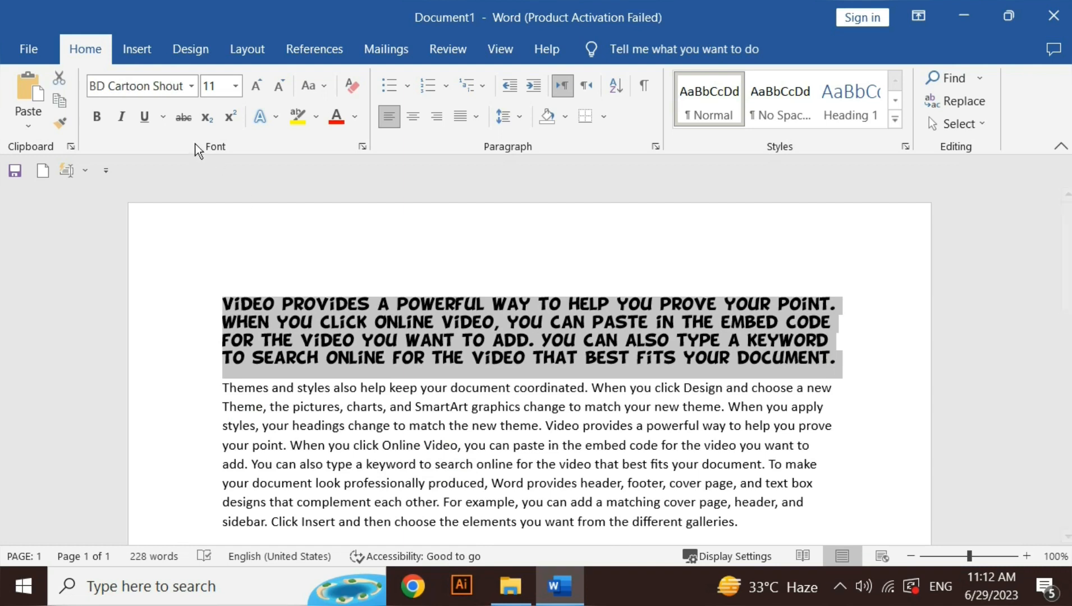
pyautogui.click(252, 319)
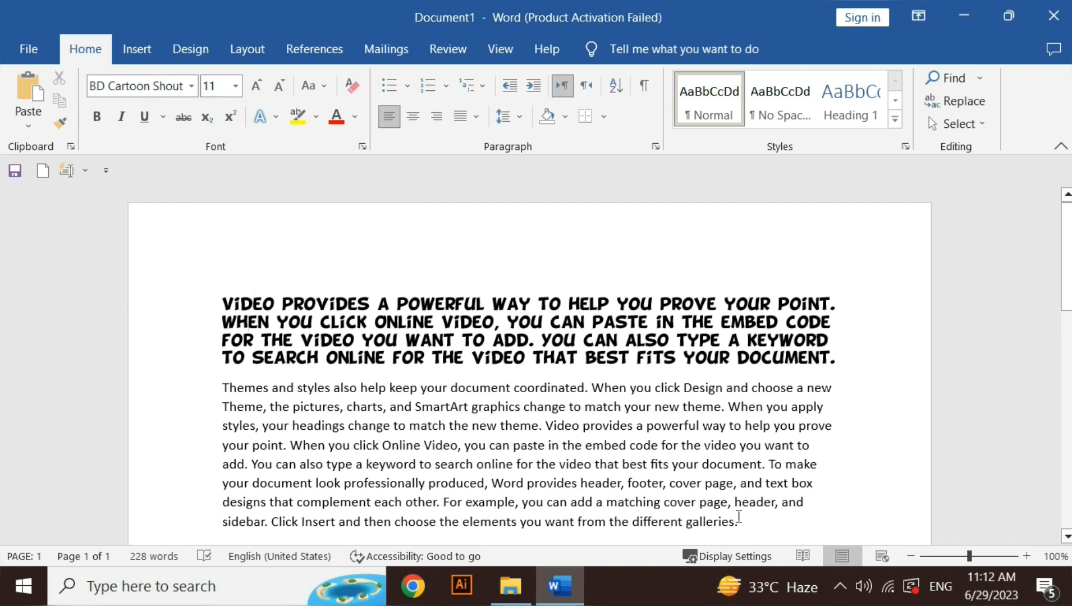
# Set the font size of the first paragraph, "Video provides a powerful way…", to 72.
pyautogui.moveTo(842, 370); pyautogui.dragTo(239, 305)
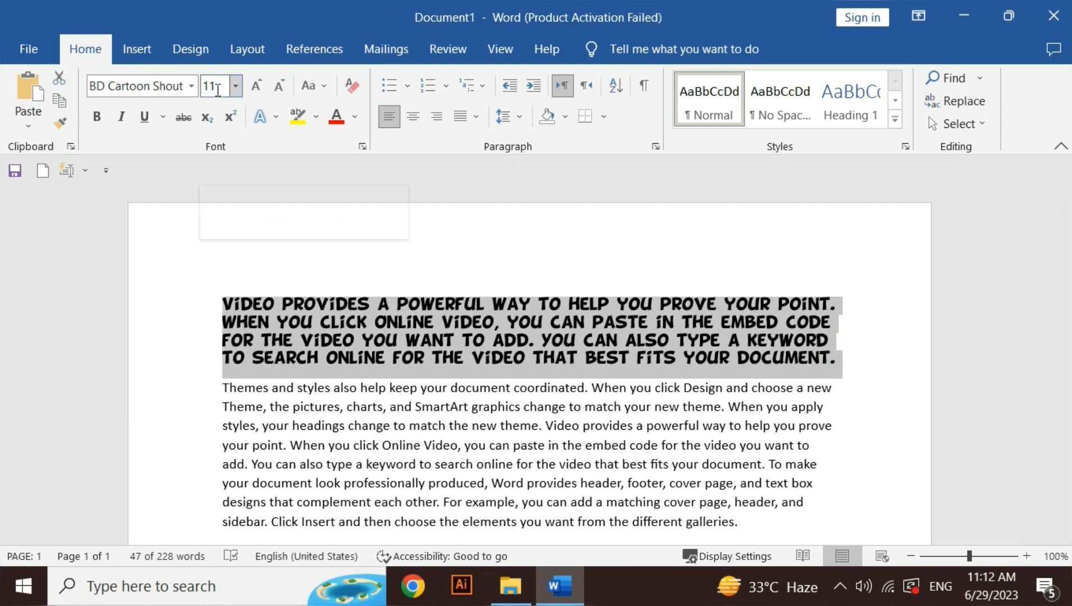
pyautogui.click(235, 86)
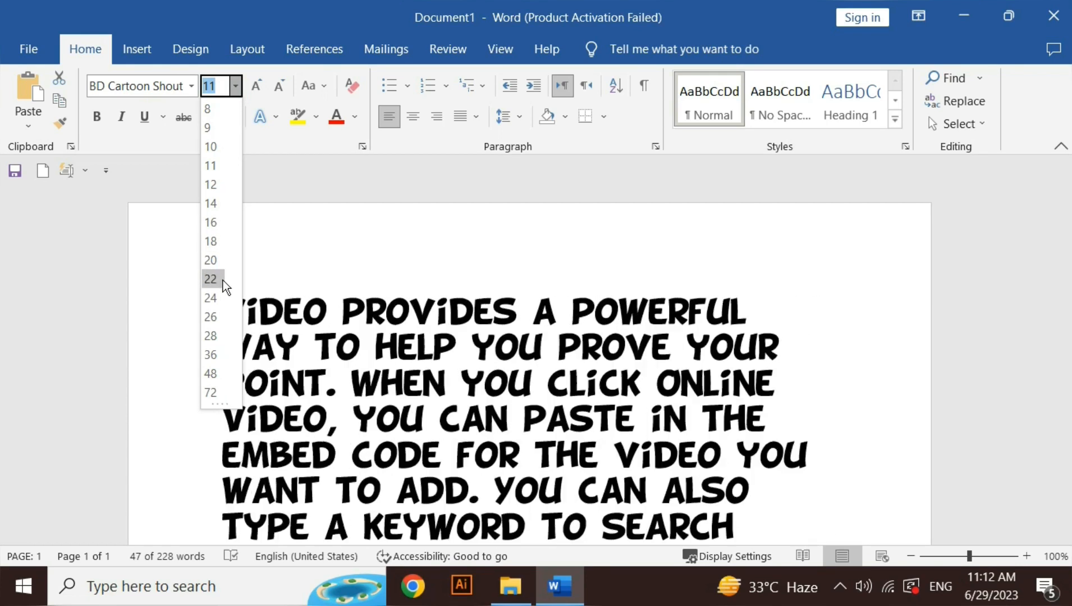
pyautogui.click(216, 392)
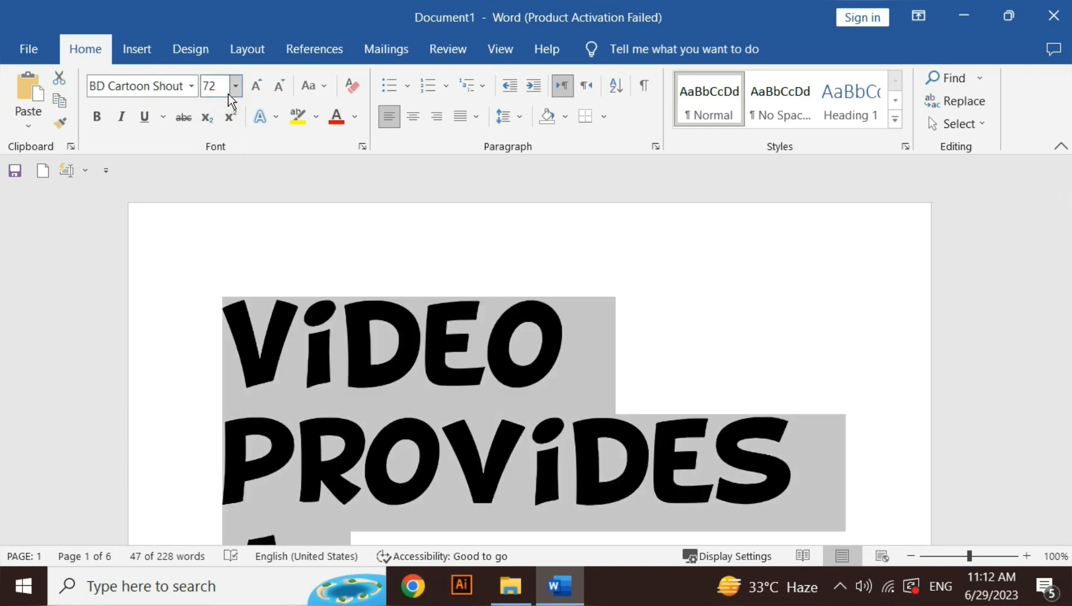
# Enter a custom font size of 100 for the first paragraph, beyond the preset sizes.
pyautogui.click(213, 87)
pyautogui.write('100')
pyautogui.click(336, 324)
pyautogui.doubleClick(336, 324)
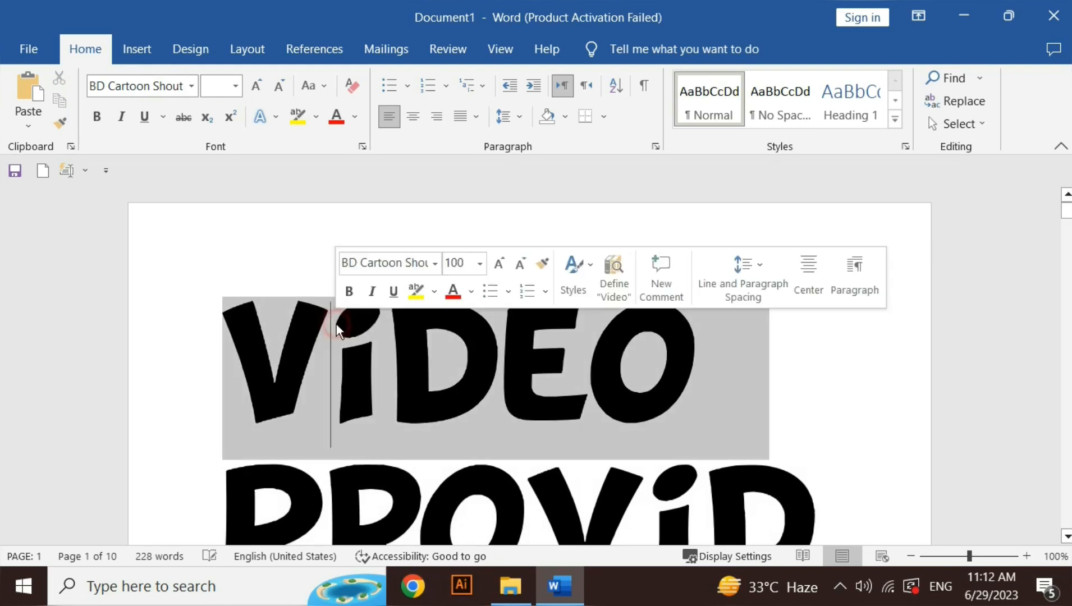
pyautogui.click(302, 302)
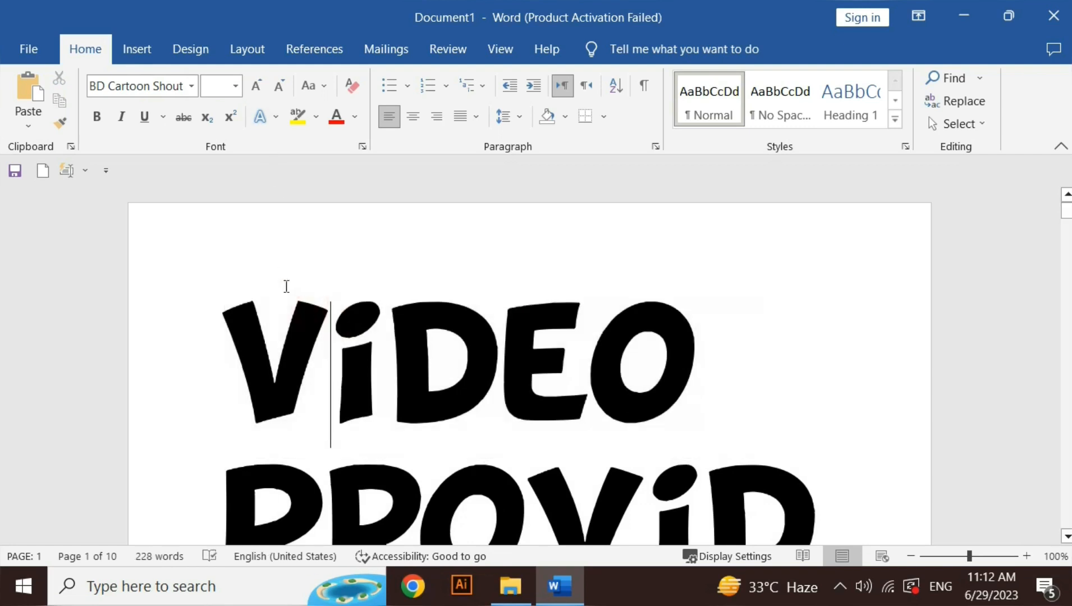
# Enlarge only the opening word "Video" of the first paragraph to font size 150.
pyautogui.moveTo(241, 324); pyautogui.dragTo(675, 374)
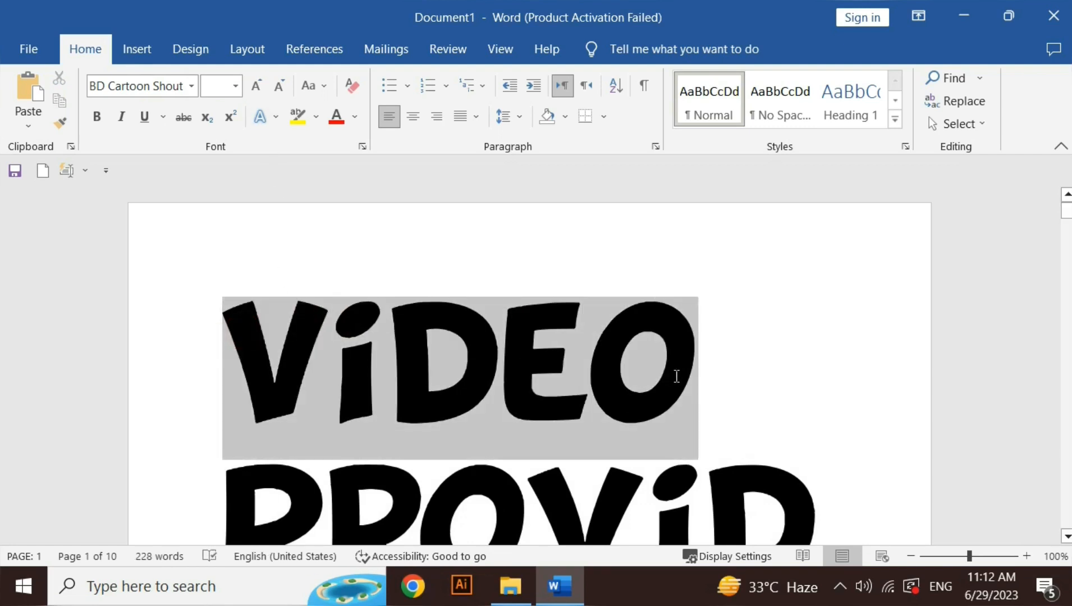
pyautogui.click(234, 86)
pyautogui.write('150')
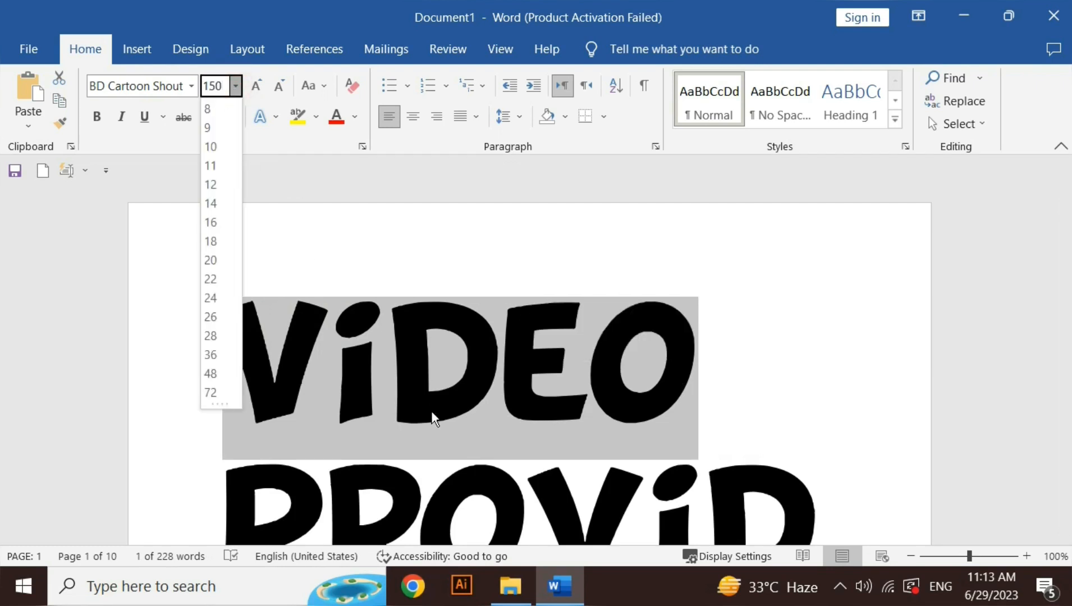
pyautogui.click(431, 378)
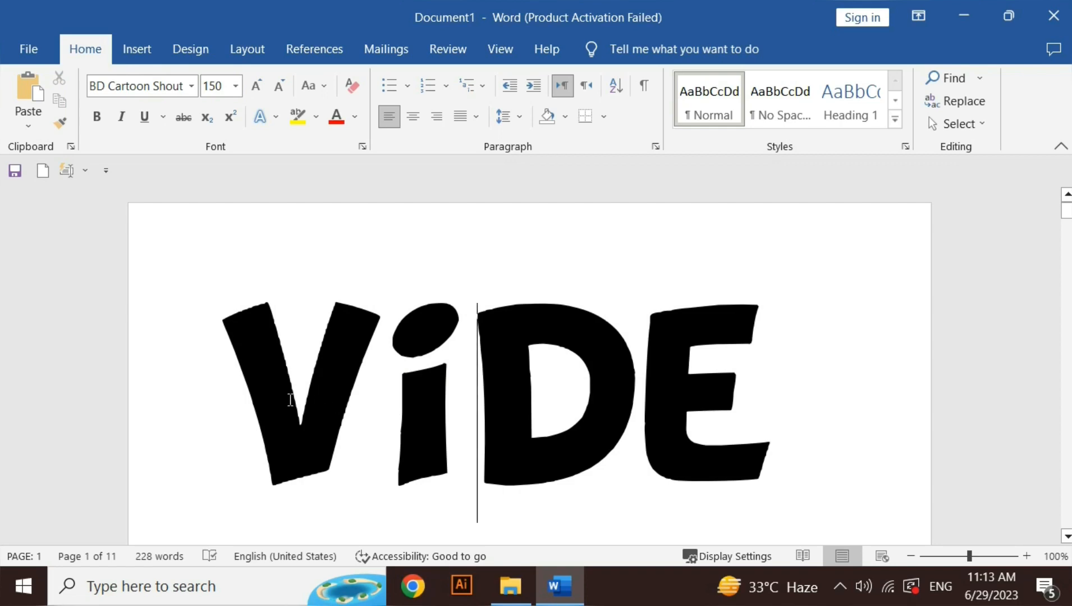
# Set the font size of the entire document to 11 and clear the selection.
pyautogui.hotkey('ctrl', 'a')
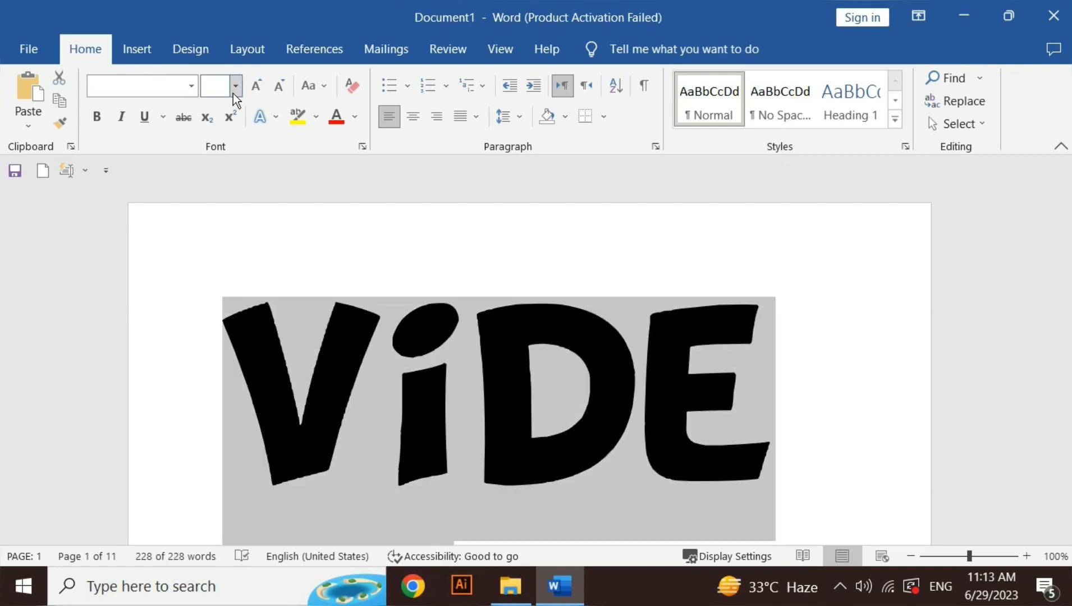
pyautogui.click(234, 93)
pyautogui.click(219, 171)
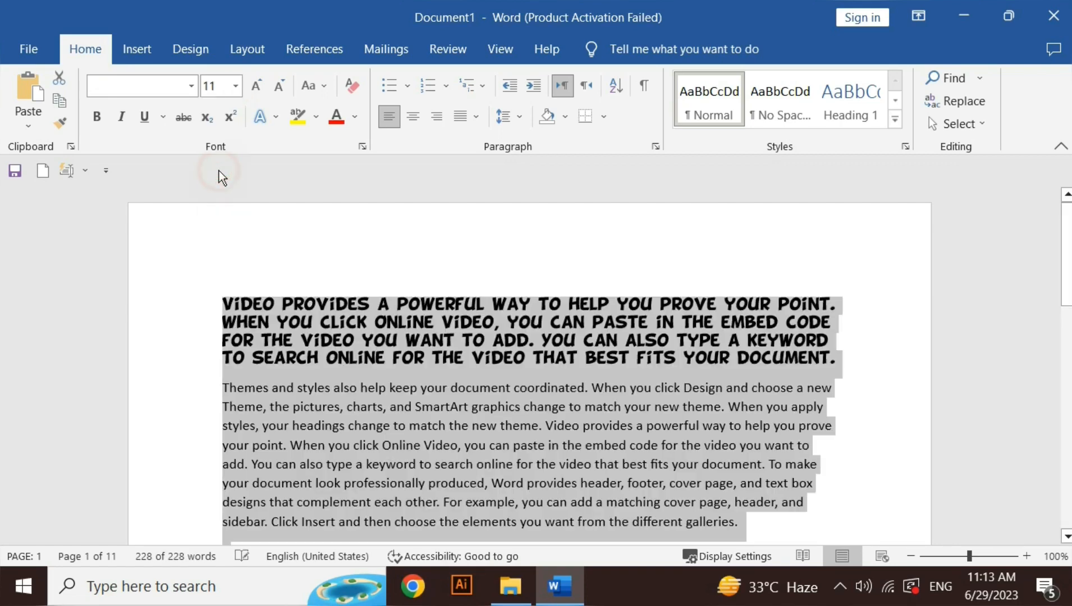
pyautogui.click(343, 341)
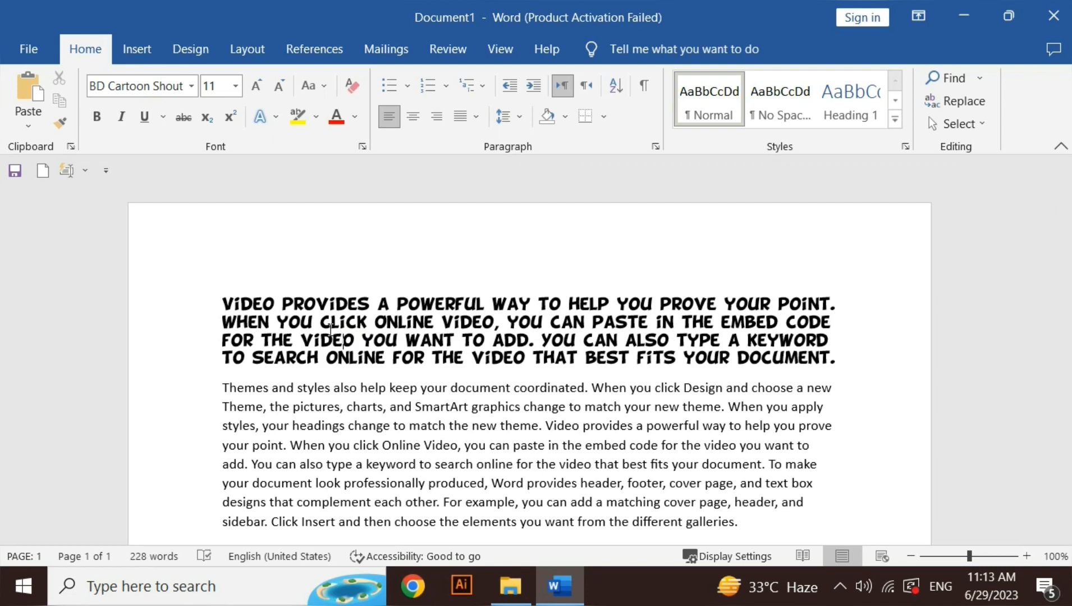
# Increase the font size of the first paragraph, except its opening word "Video", step by step to 36.
pyautogui.moveTo(840, 360); pyautogui.dragTo(282, 305)
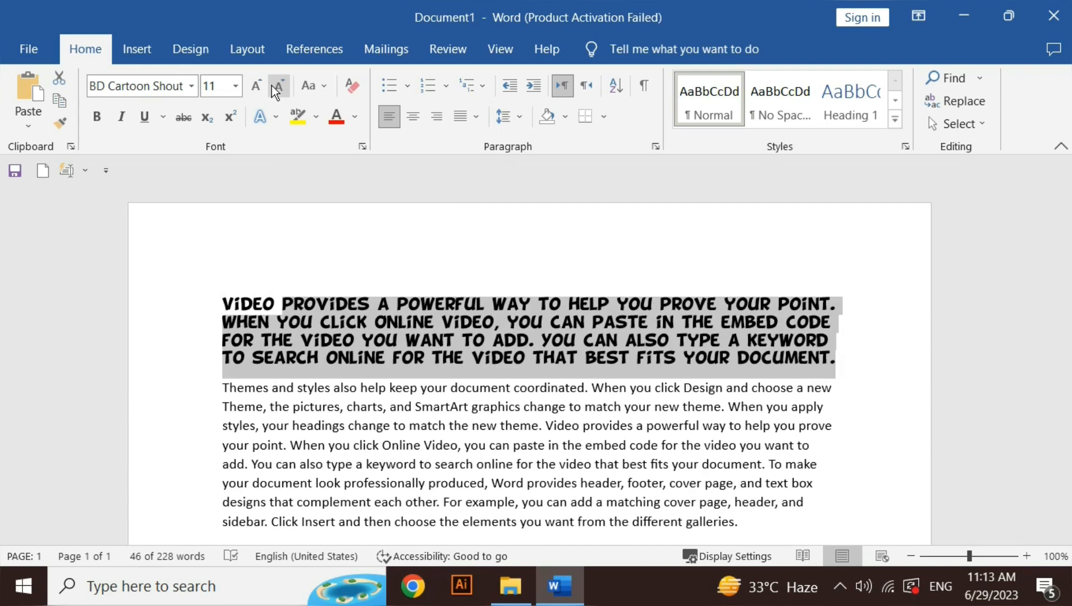
pyautogui.click(256, 89)
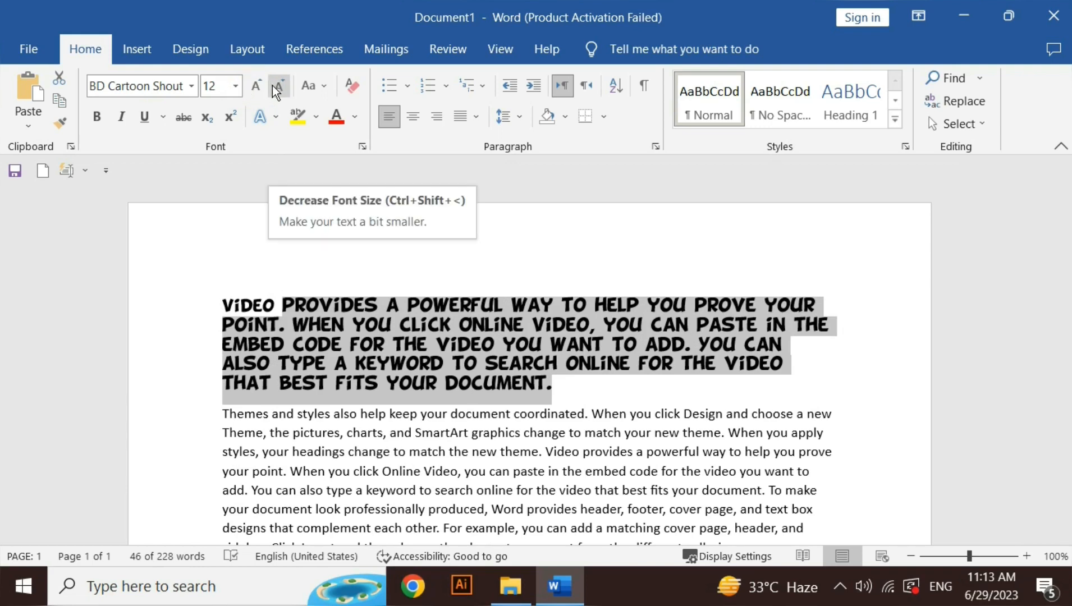
pyautogui.click(256, 88)
pyautogui.click(257, 88)
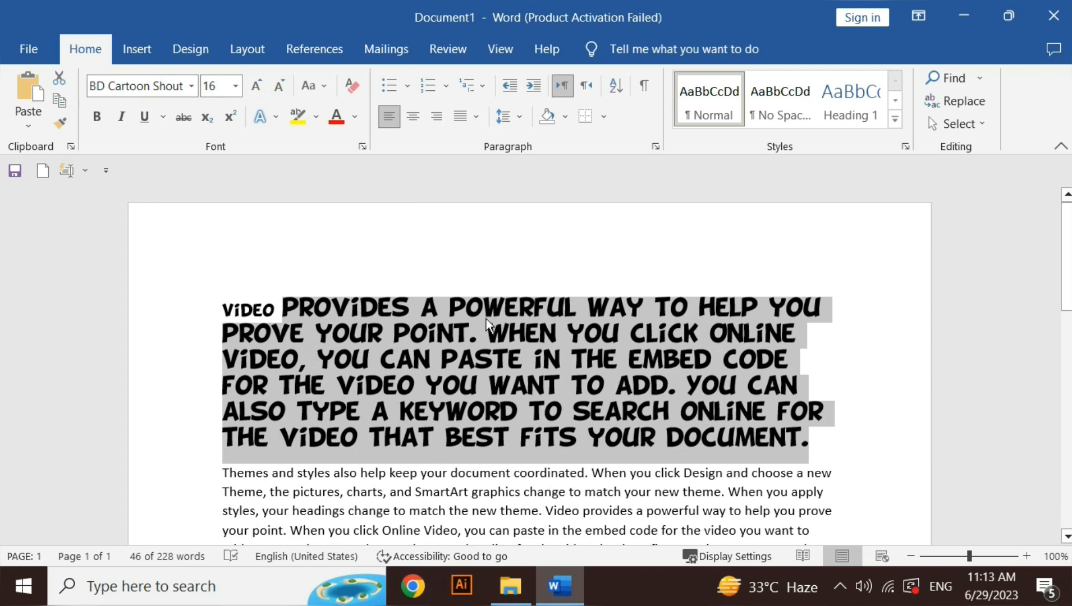
pyautogui.click(258, 87)
pyautogui.click(258, 86)
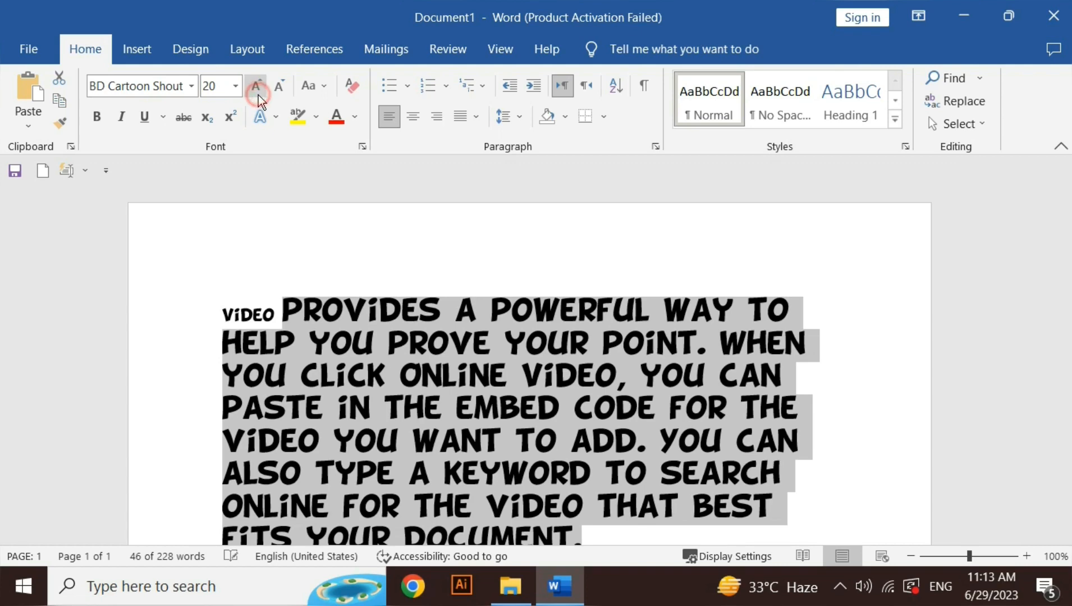
pyautogui.click(259, 95)
pyautogui.click(258, 94)
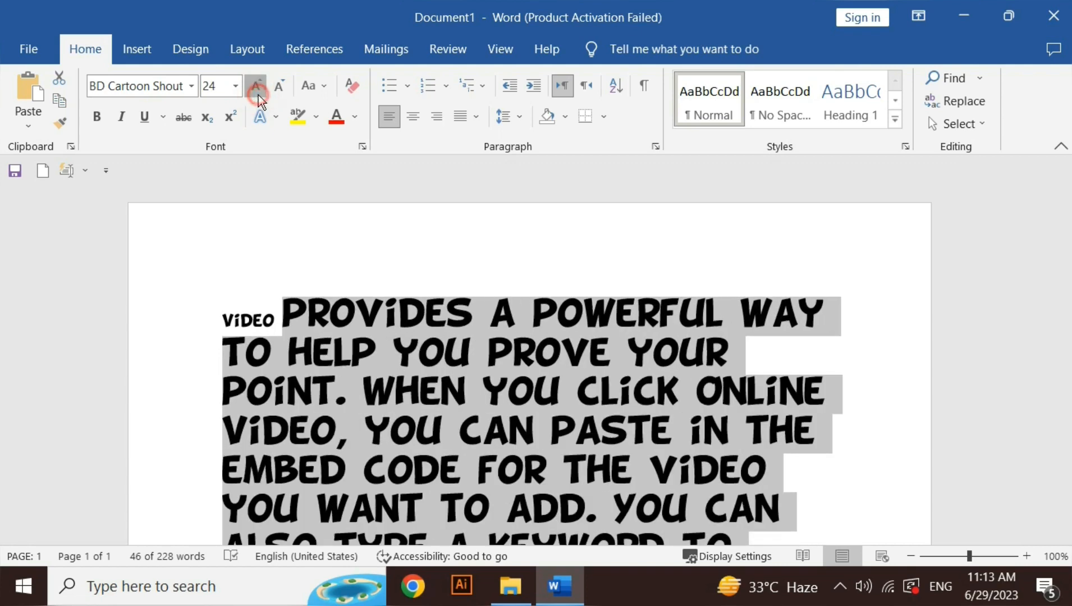
pyautogui.click(259, 95)
pyautogui.click(258, 95)
pyautogui.click(259, 95)
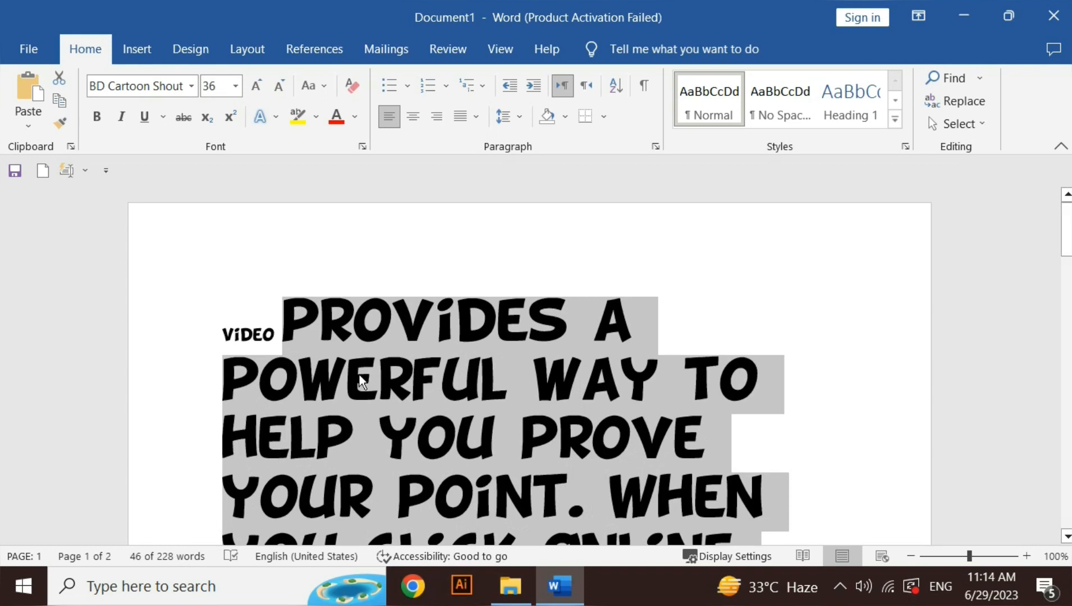
# Decrease the font size of the first paragraph's text after the word "Video" step by step to 6.
pyautogui.click(279, 86)
pyautogui.click(279, 86)
pyautogui.click(279, 86)
pyautogui.click(279, 86)
pyautogui.click(286, 92)
pyautogui.click(286, 91)
pyautogui.click(286, 92)
pyautogui.click(286, 91)
pyautogui.click(286, 92)
pyautogui.click(286, 91)
pyautogui.click(286, 91)
pyautogui.click(286, 92)
pyautogui.click(286, 92)
pyautogui.click(286, 91)
pyautogui.click(286, 91)
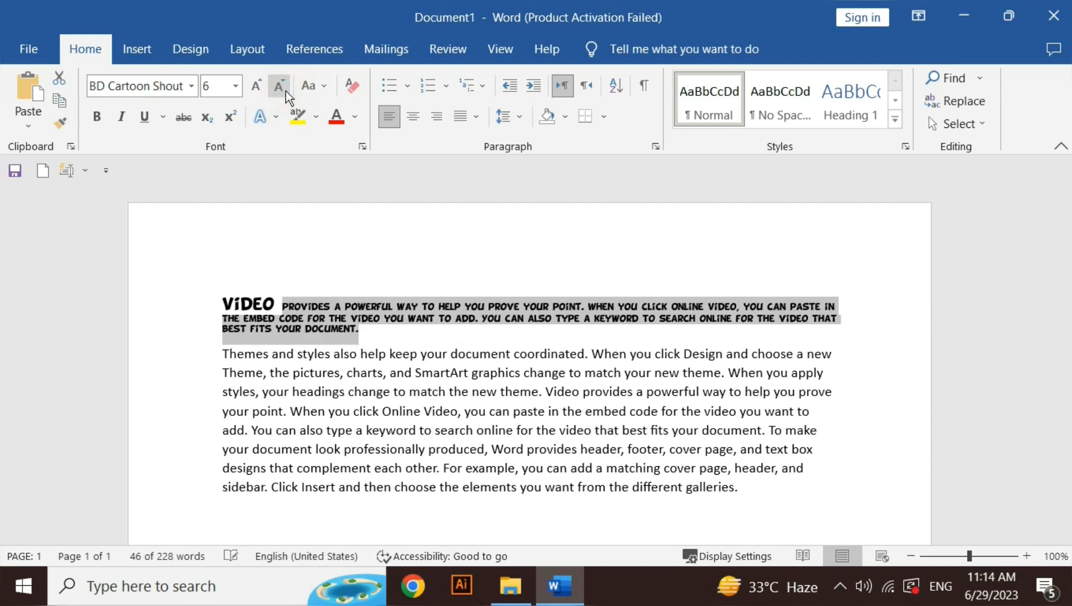
pyautogui.click(286, 91)
pyautogui.click(267, 91)
# Try to set the font size of the first paragraph's text after the word "Video" to 0.
pyautogui.click(224, 90)
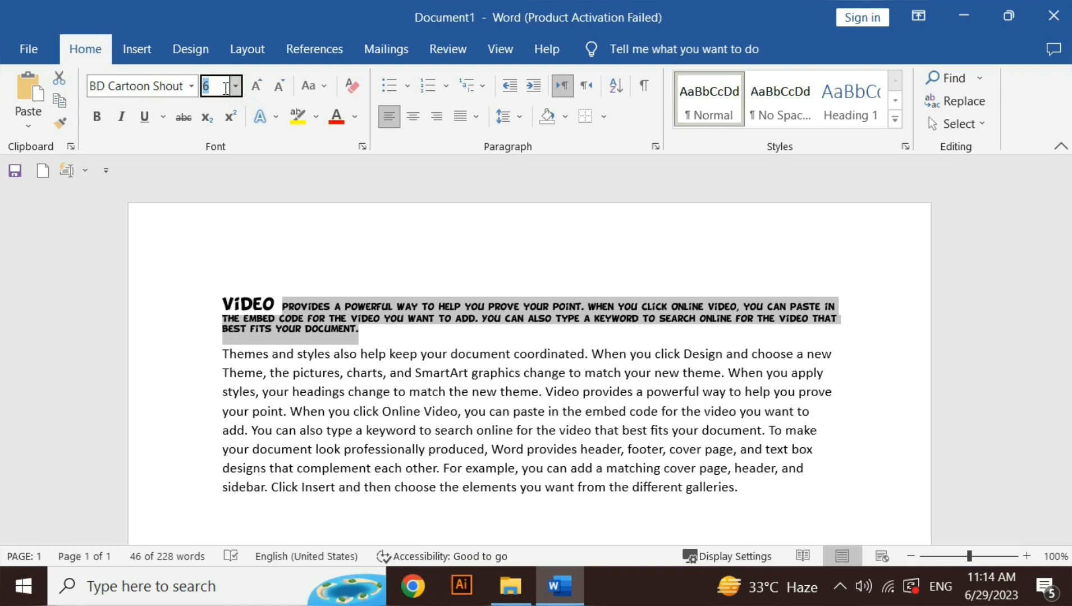
pyautogui.write('0')
pyautogui.press('Return')
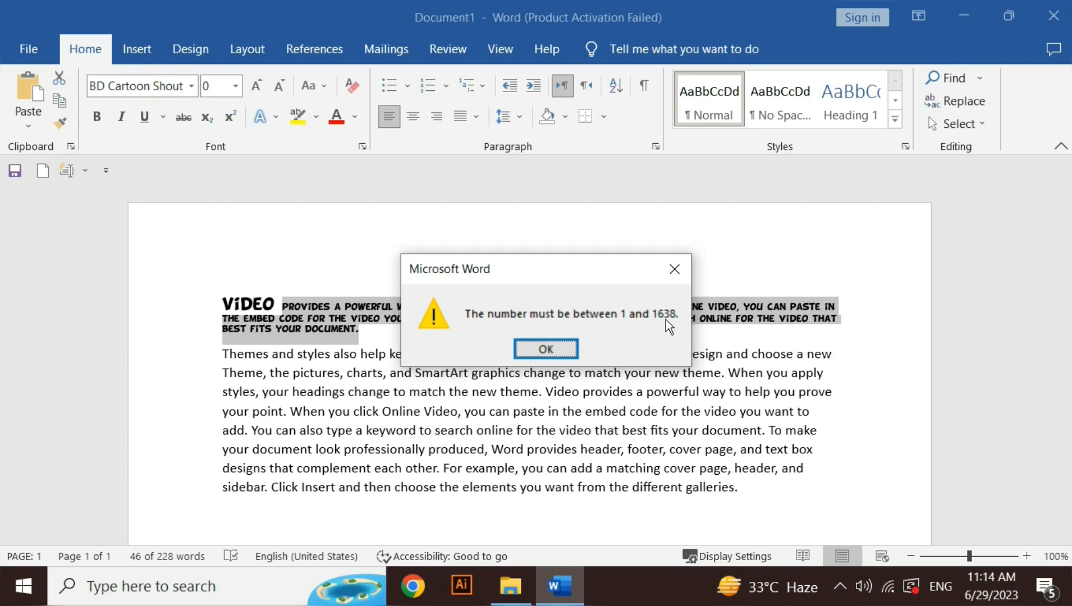
pyautogui.click(559, 348)
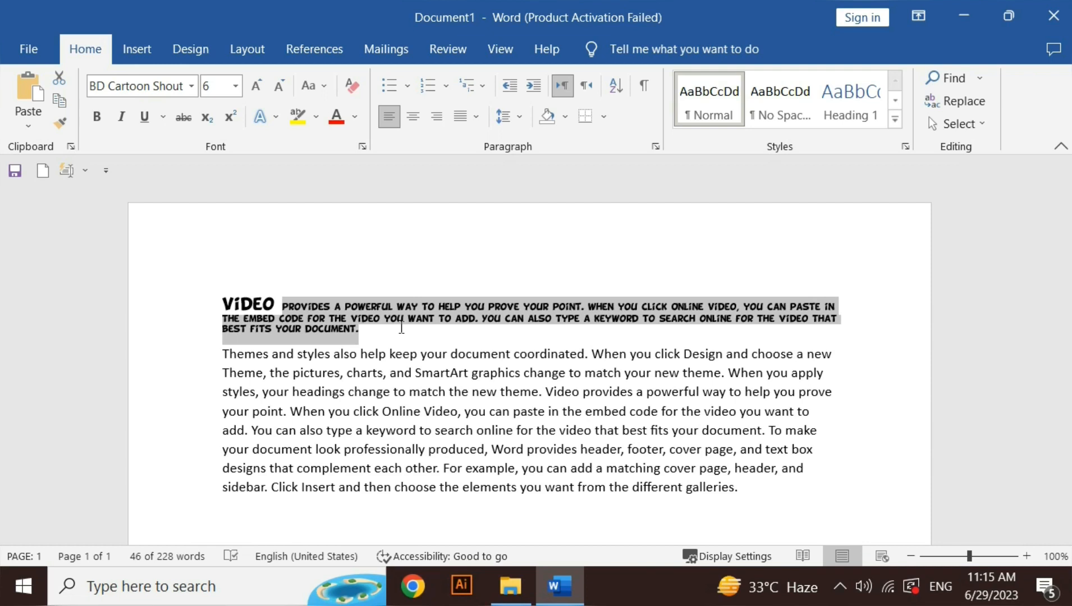
pyautogui.click(359, 331)
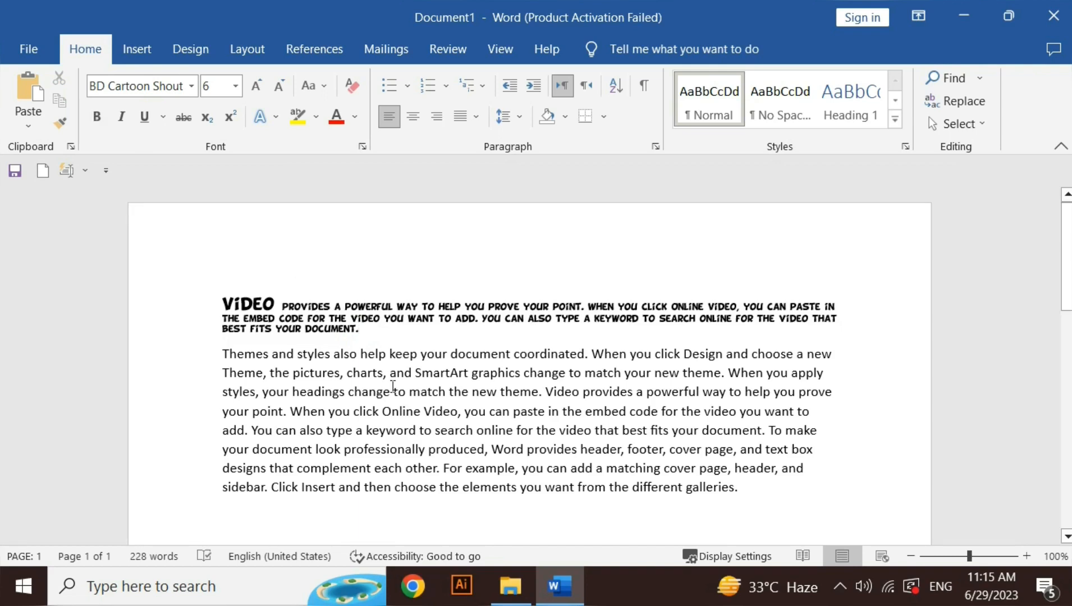
# Make the words "your document" bold in the first line of the "Themes and styles…" paragraph.
pyautogui.click(1031, 556)
pyautogui.click(1032, 556)
pyautogui.click(1032, 555)
pyautogui.click(1032, 555)
pyautogui.click(1032, 556)
pyautogui.click(1032, 556)
pyautogui.click(1031, 555)
pyautogui.click(1032, 556)
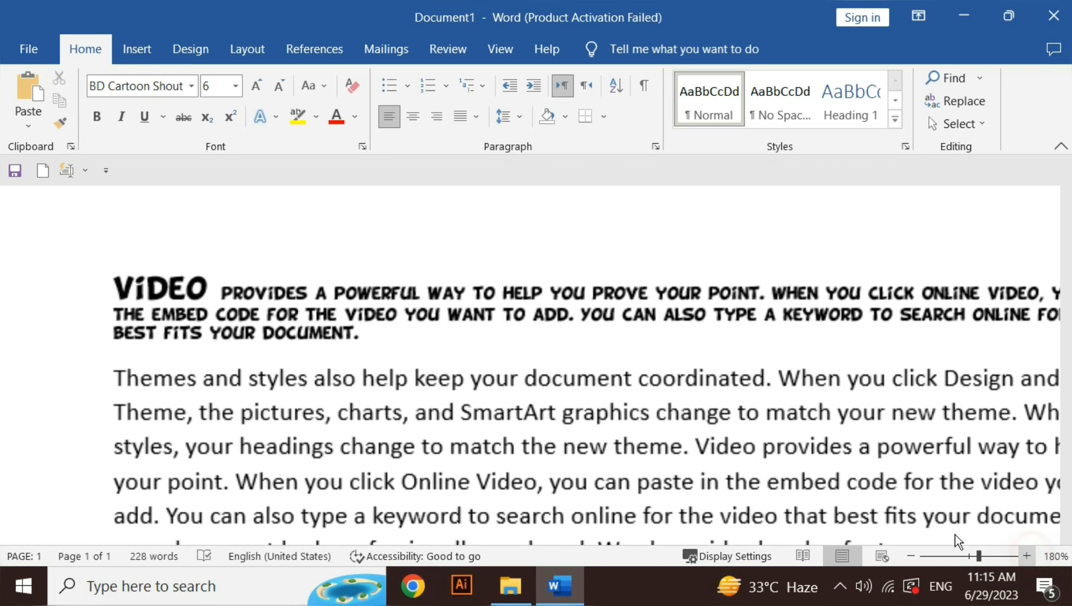
pyautogui.moveTo(474, 377); pyautogui.dragTo(594, 398)
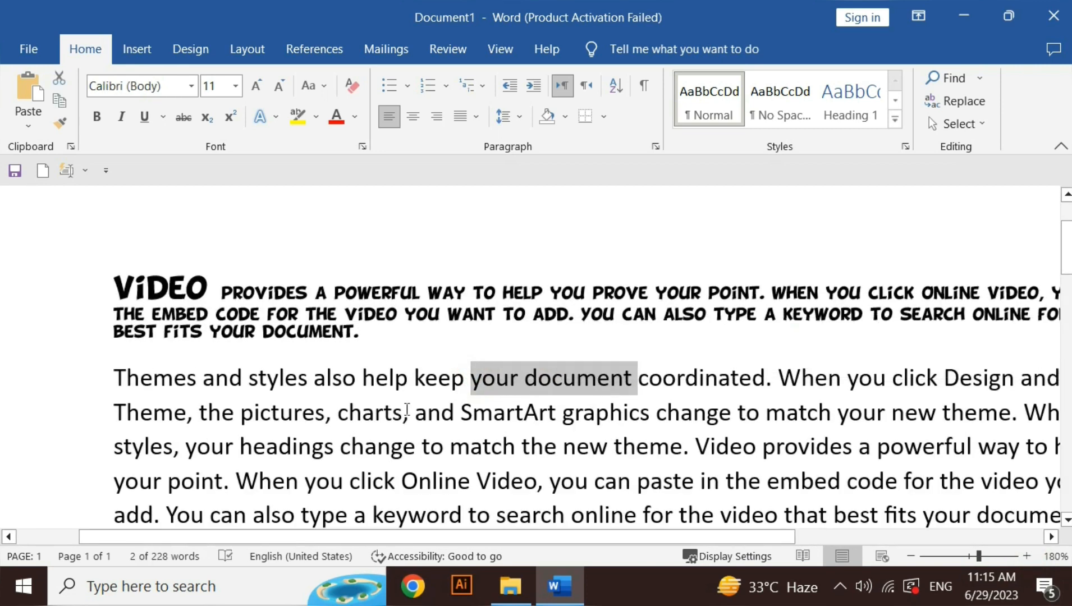
pyautogui.click(104, 120)
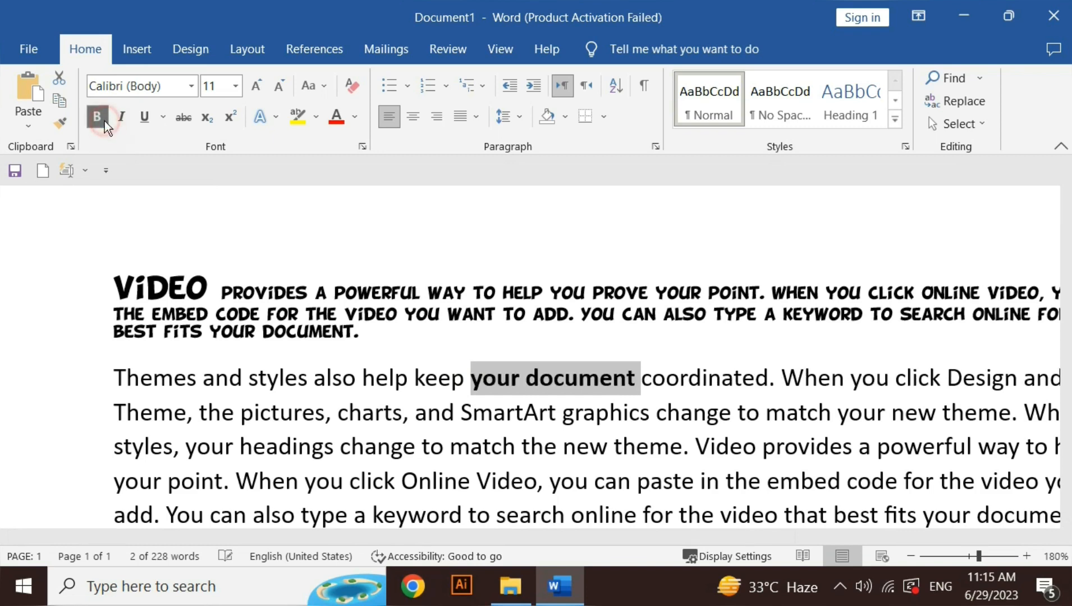
pyautogui.click(374, 411)
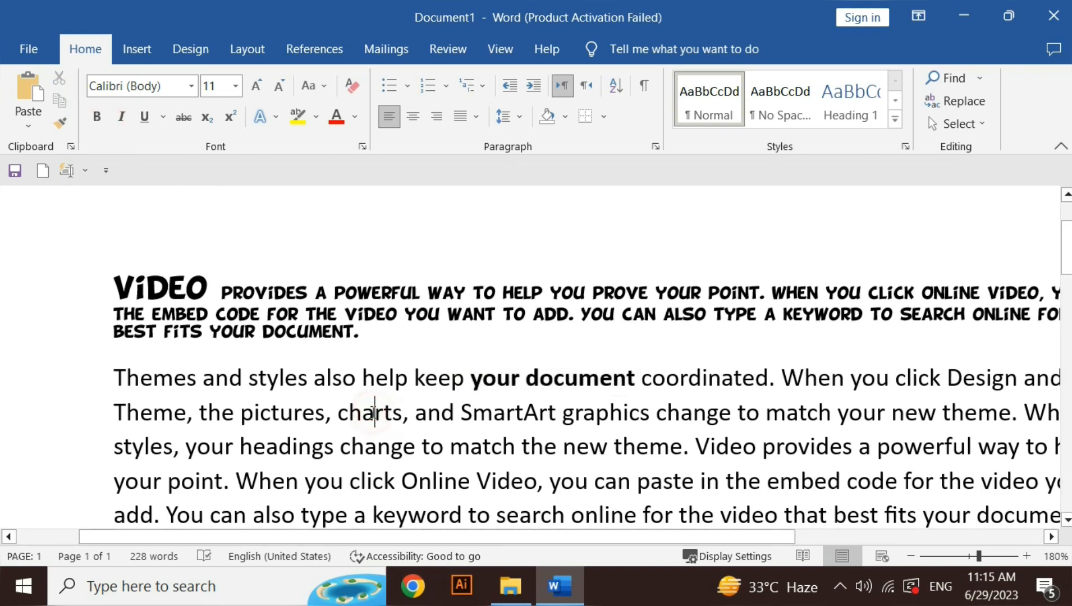
# Select the bold words "your document" again and toggle bold off, on and off once more.
pyautogui.doubleClick(373, 412)
pyautogui.click(372, 413)
pyautogui.click(477, 384)
pyautogui.moveTo(479, 384); pyautogui.dragTo(630, 382)
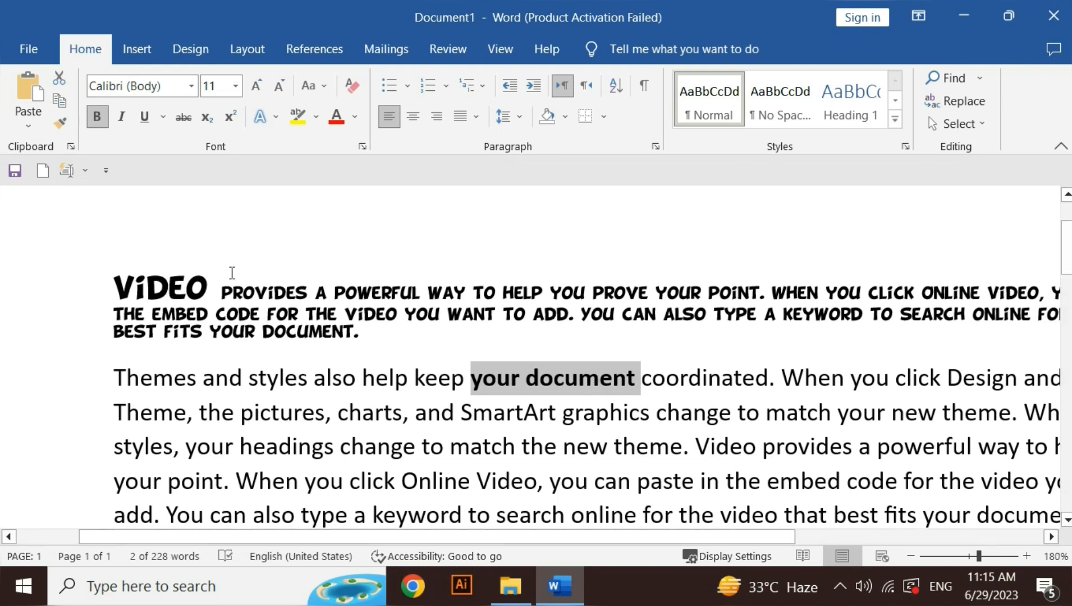
pyautogui.click(100, 122)
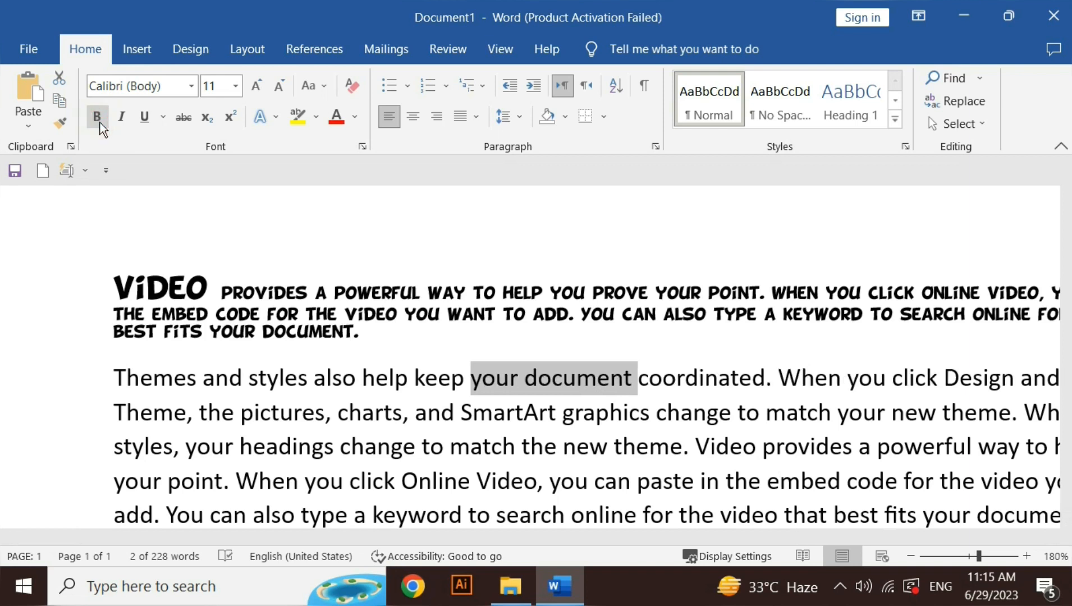
pyautogui.click(100, 122)
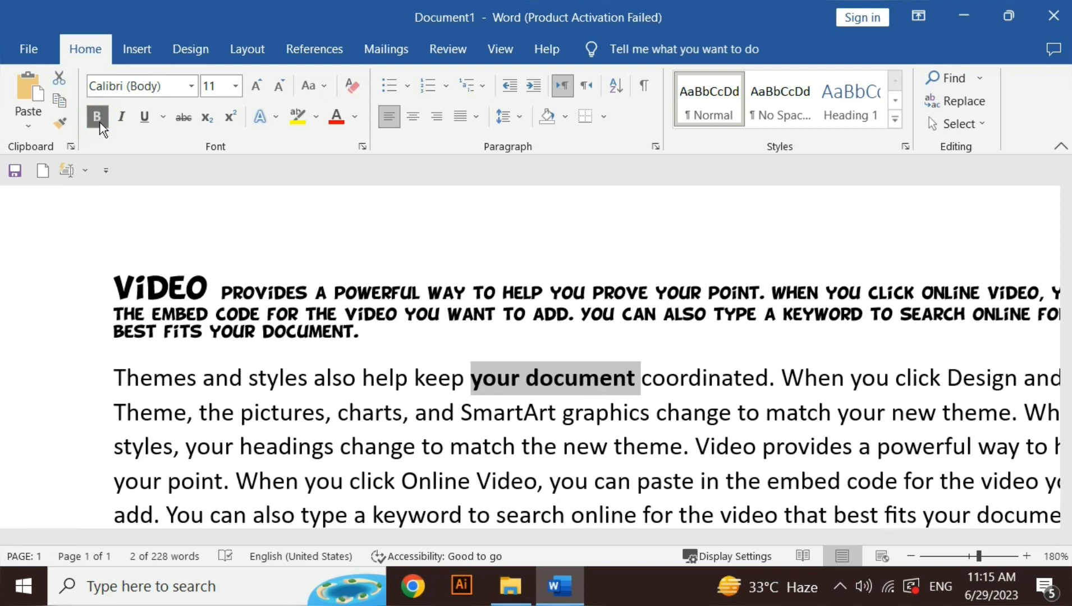
pyautogui.click(100, 123)
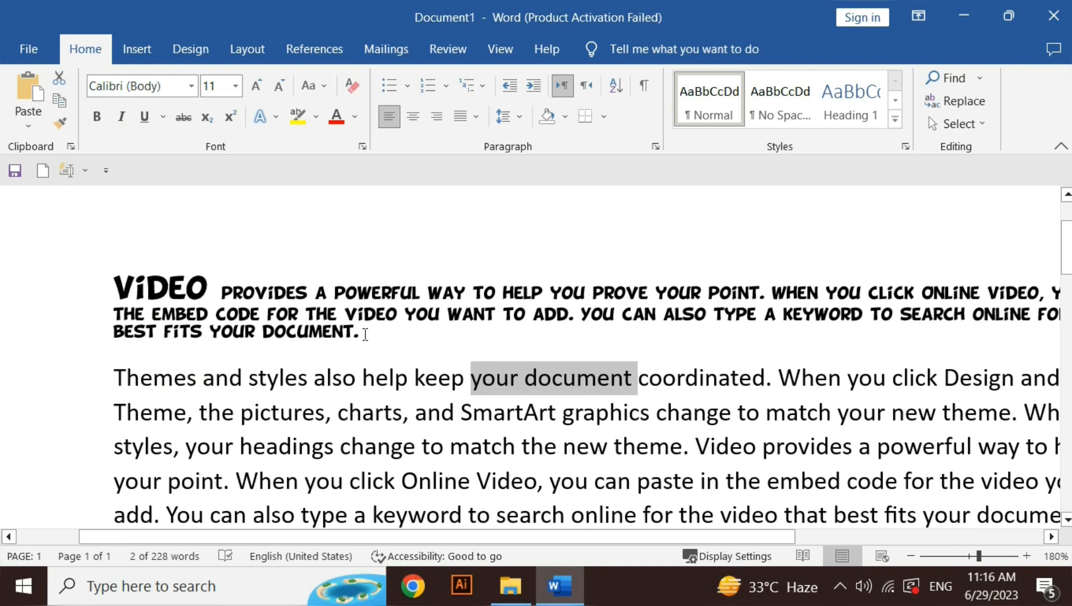
# Set the font size of the whole first paragraph, "Video provides a powerful way…", to 11.
pyautogui.moveTo(367, 335); pyautogui.dragTo(128, 288)
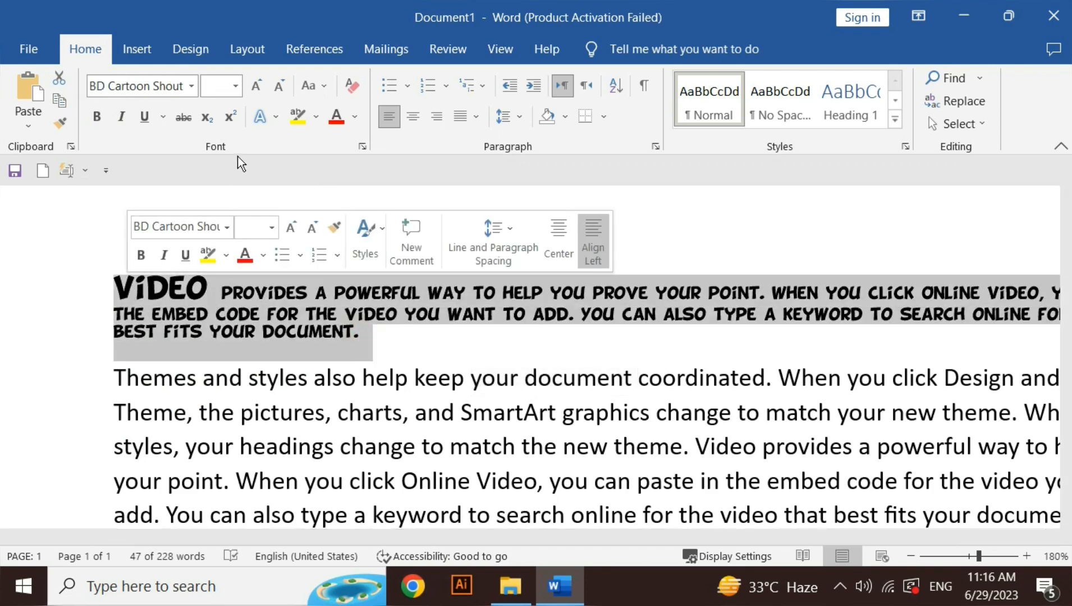
pyautogui.click(238, 87)
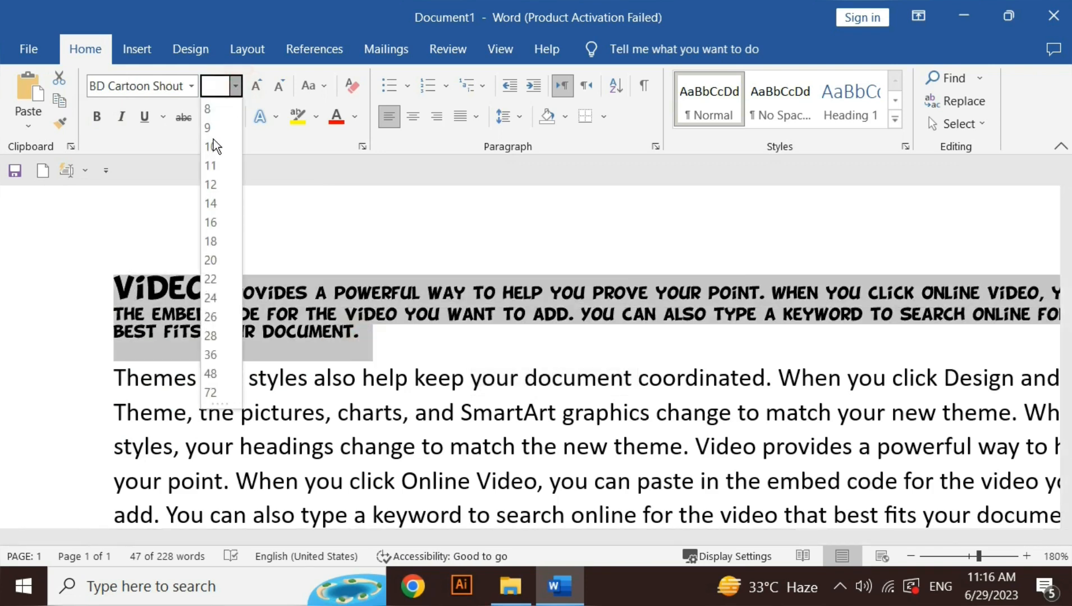
pyautogui.click(209, 165)
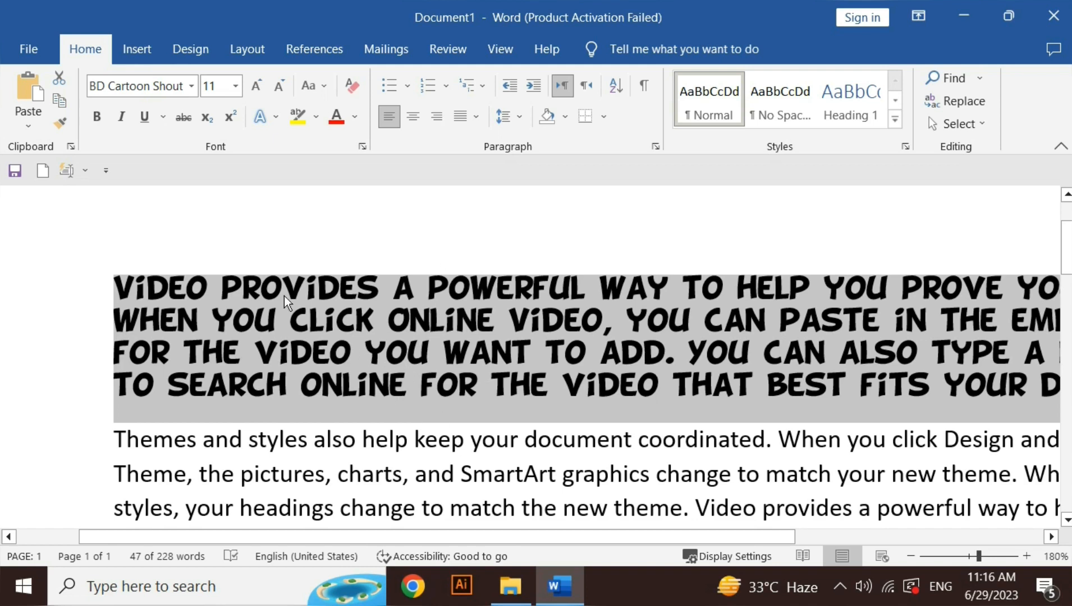
# Increase the font size of the whole first paragraph, "Video provides a powerful way…", to 16.
pyautogui.click(101, 123)
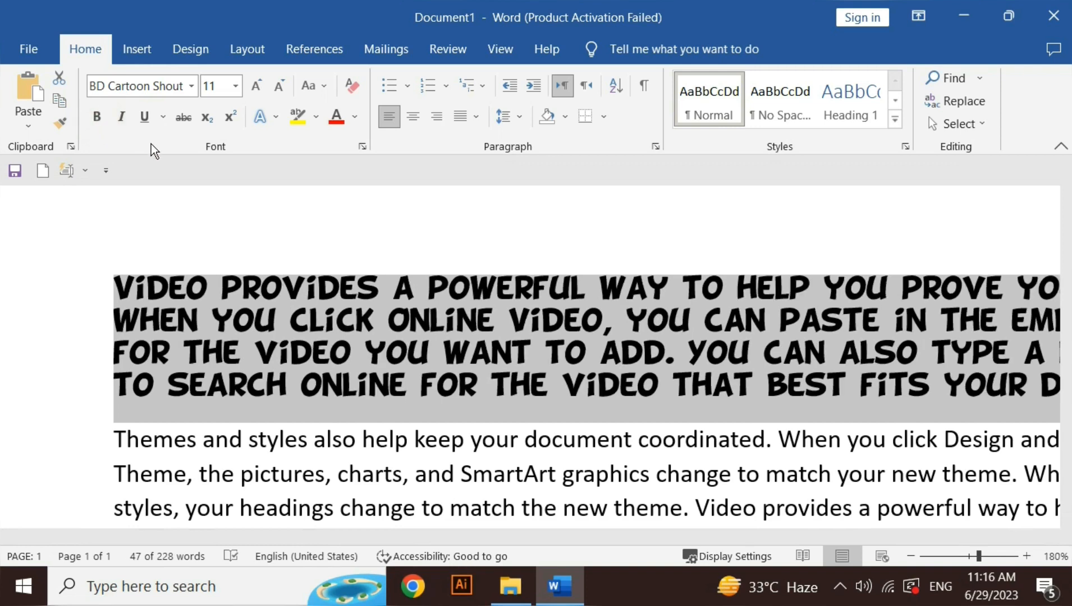
pyautogui.doubleClick(258, 85)
pyautogui.click(258, 84)
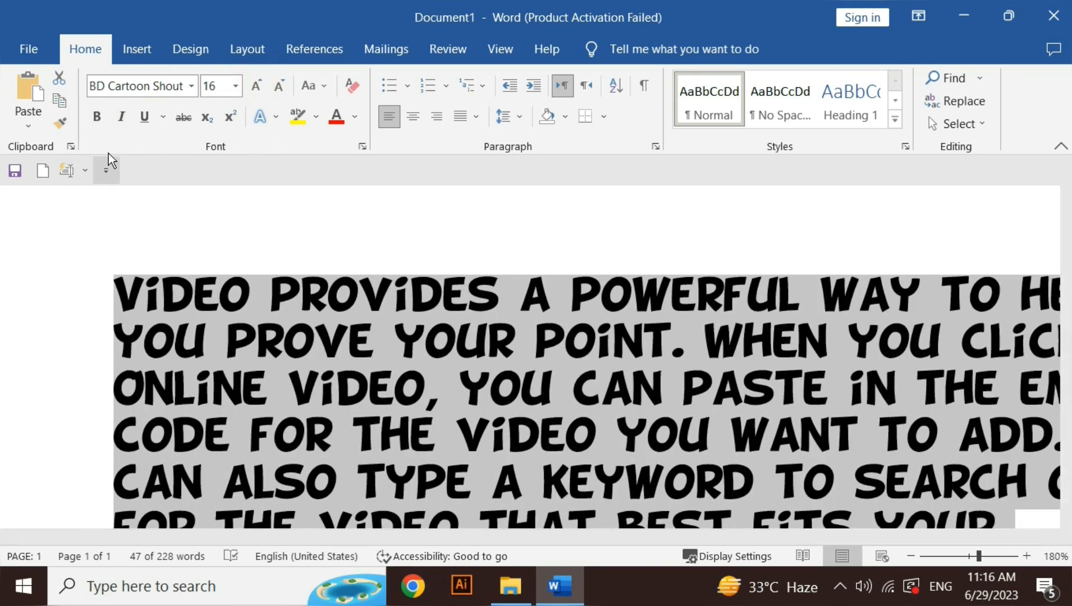
# Copy the first paragraph's formatting with Format Painter onto the words "keep your" in the "Themes and styles…" paragraph.
pyautogui.click(60, 123)
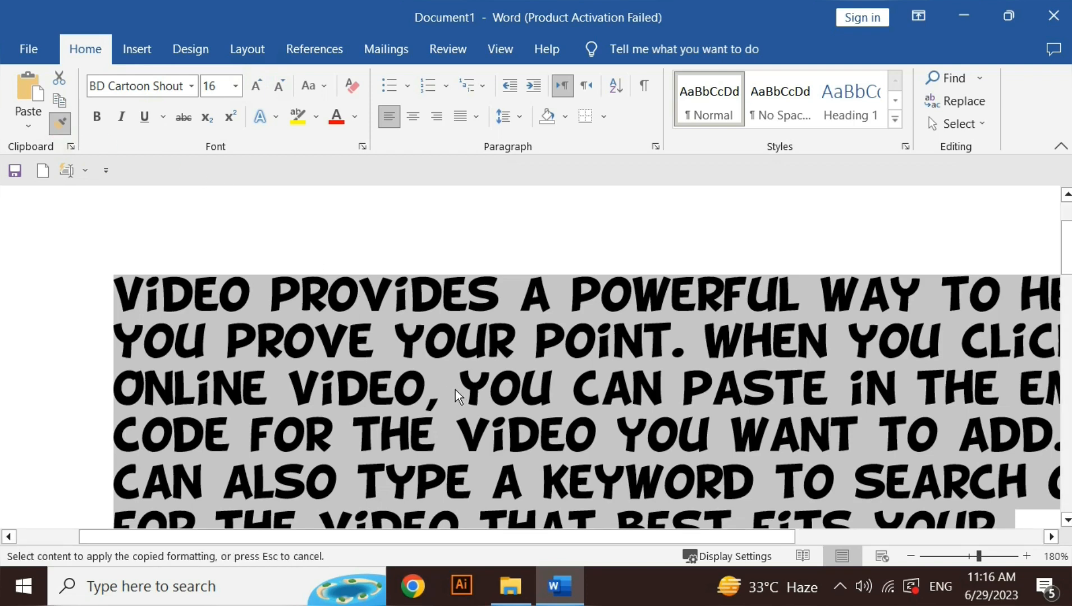
pyautogui.press('Down')
pyautogui.press('Down')
pyautogui.press('Down')
pyautogui.press('Down')
pyautogui.press('Down')
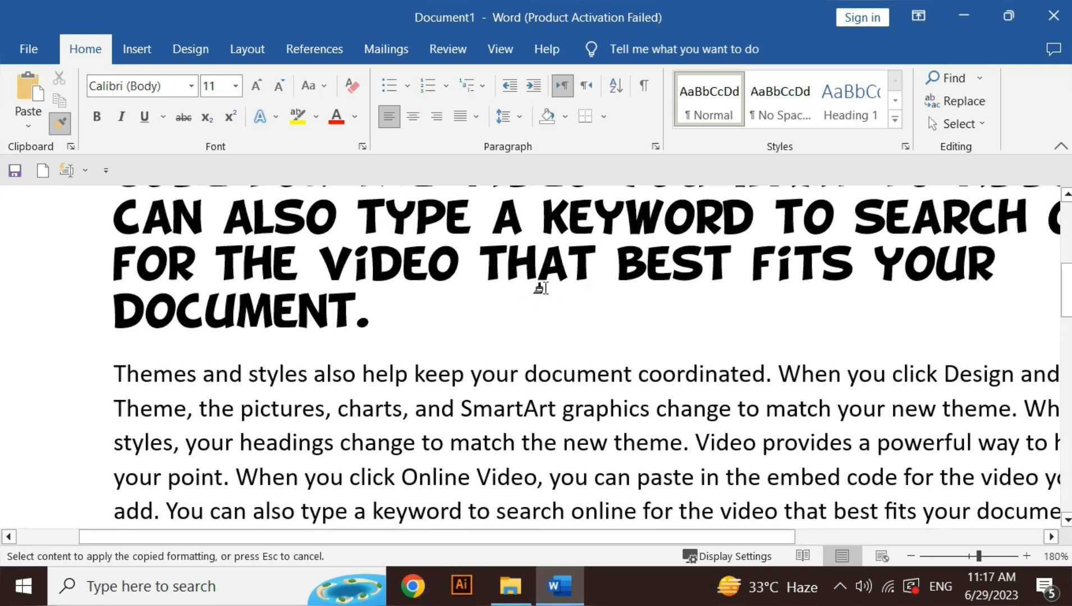
pyautogui.click(418, 373)
pyautogui.moveTo(419, 372); pyautogui.dragTo(505, 375)
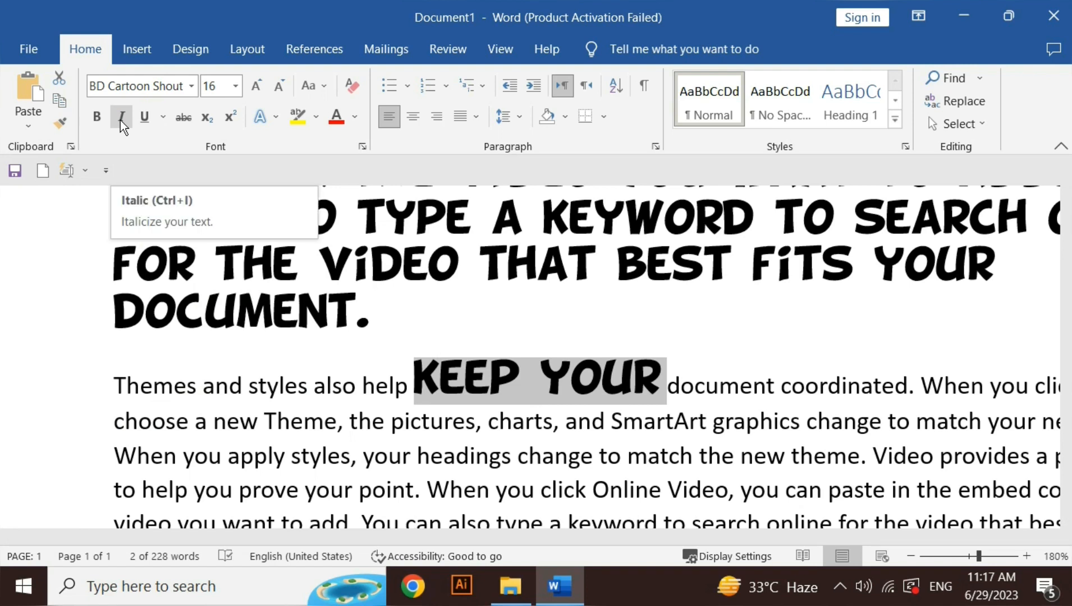
# Select the word "Themes" at the start of the second paragraph and toggle italic on and off twice.
pyautogui.click(138, 392)
pyautogui.doubleClick(138, 392)
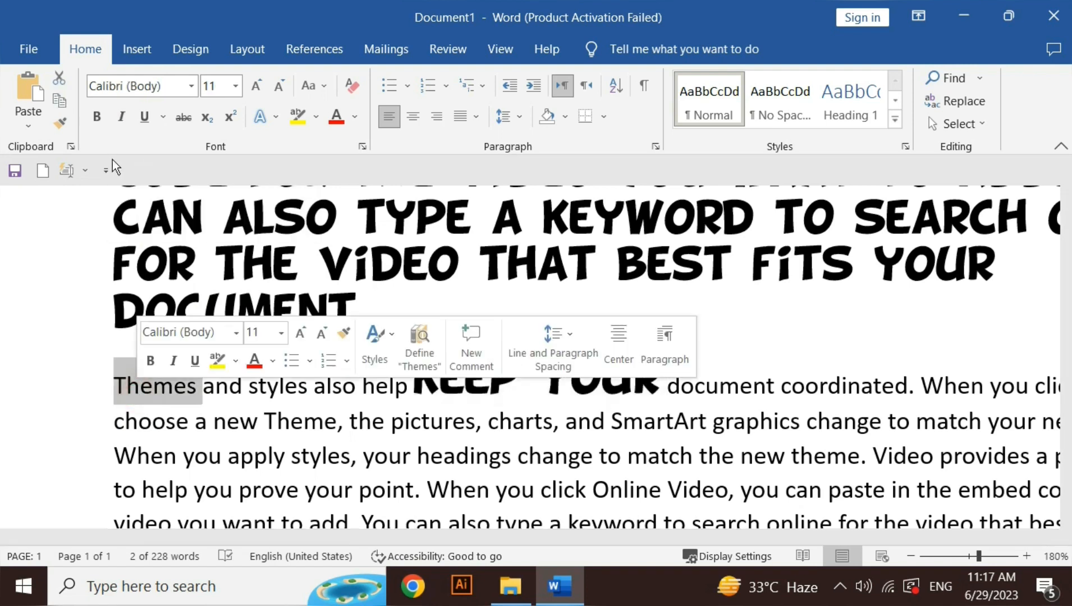
pyautogui.click(121, 119)
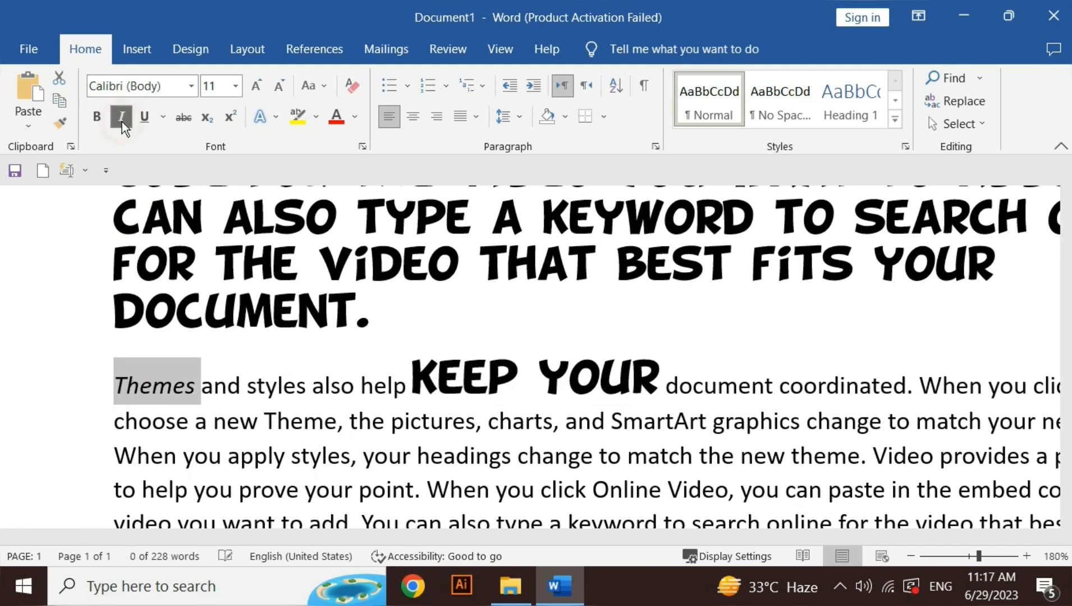
pyautogui.click(121, 119)
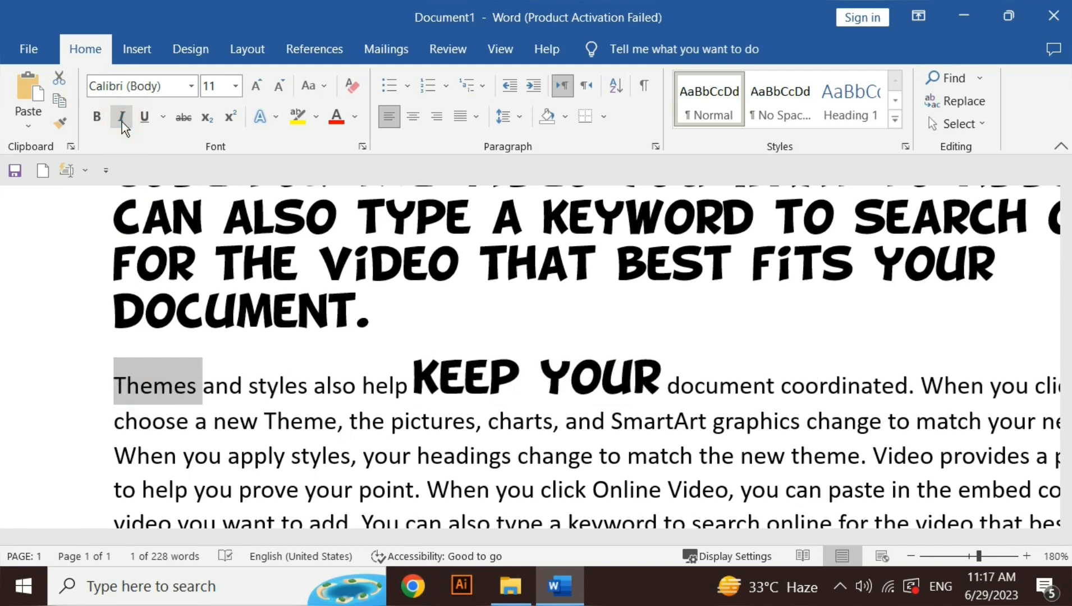
pyautogui.click(121, 120)
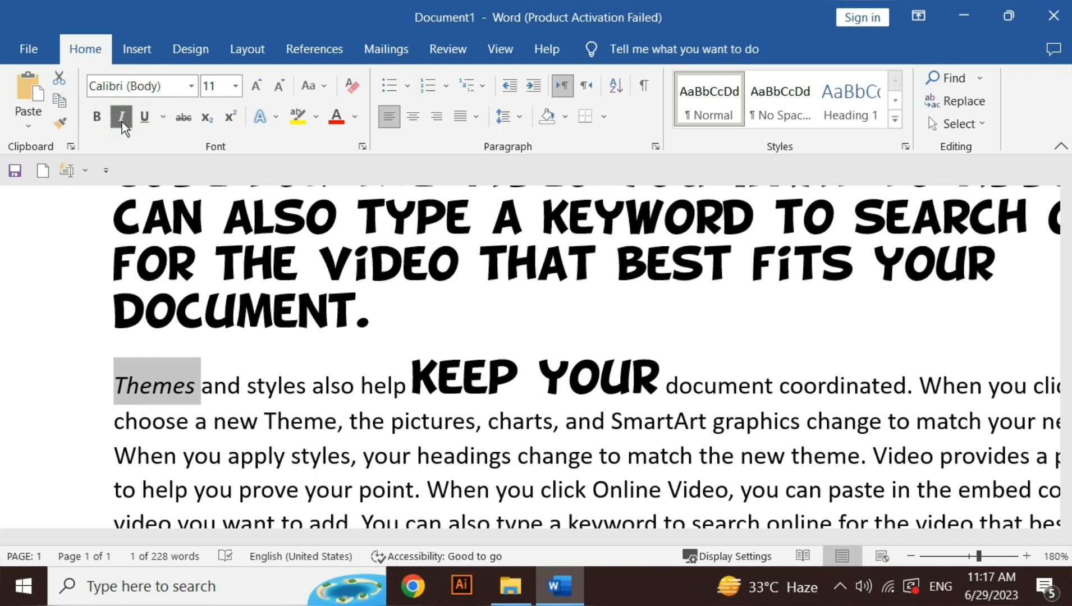
pyautogui.click(121, 119)
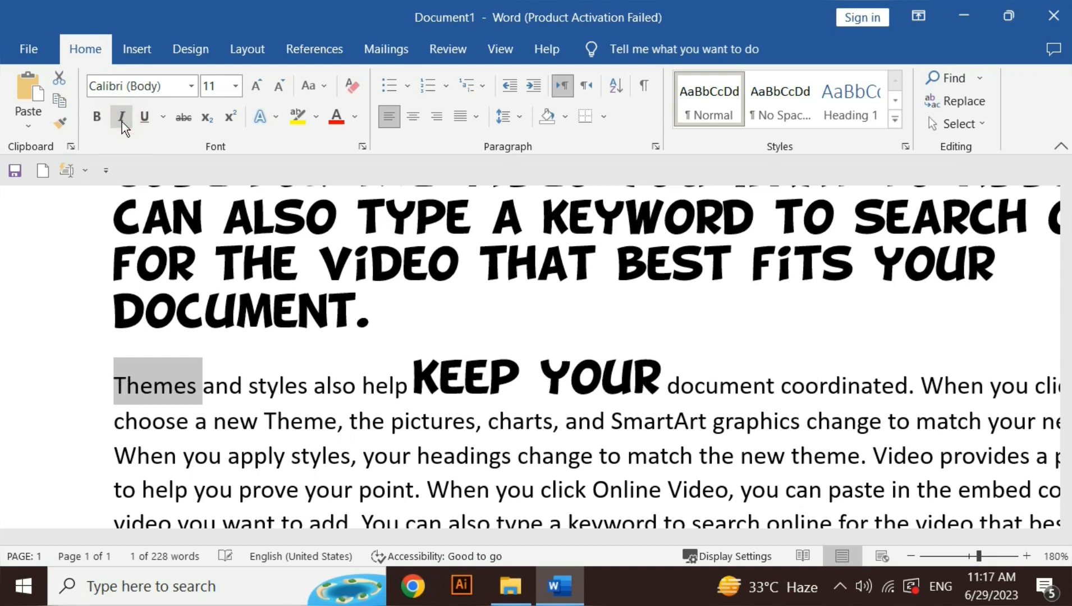
# Underline the word "Themes" at the start of the second paragraph with a single line.
pyautogui.click(143, 118)
pyautogui.click(162, 119)
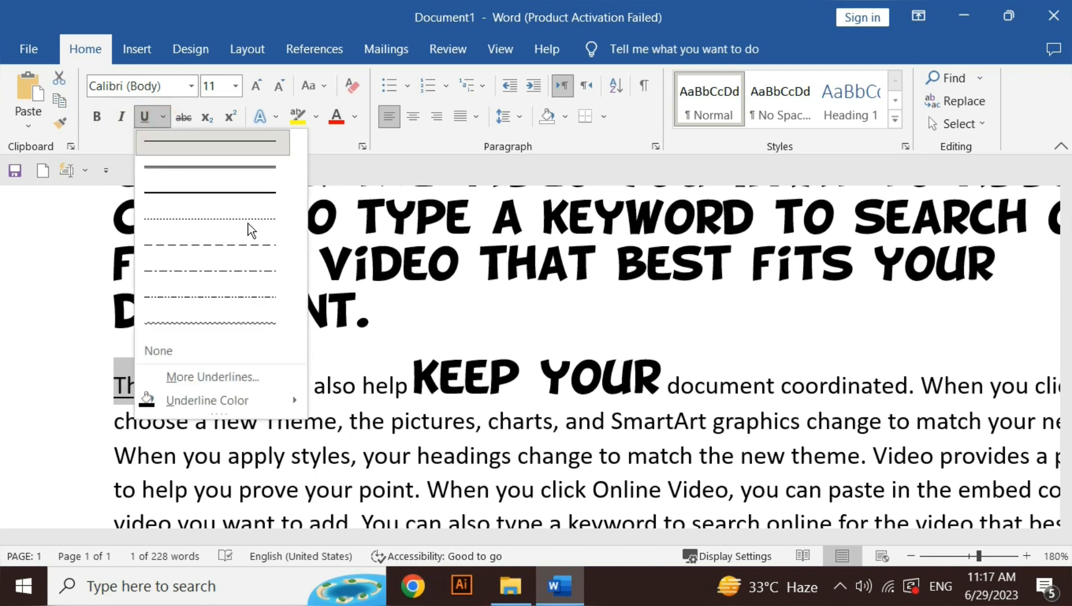
pyautogui.click(457, 381)
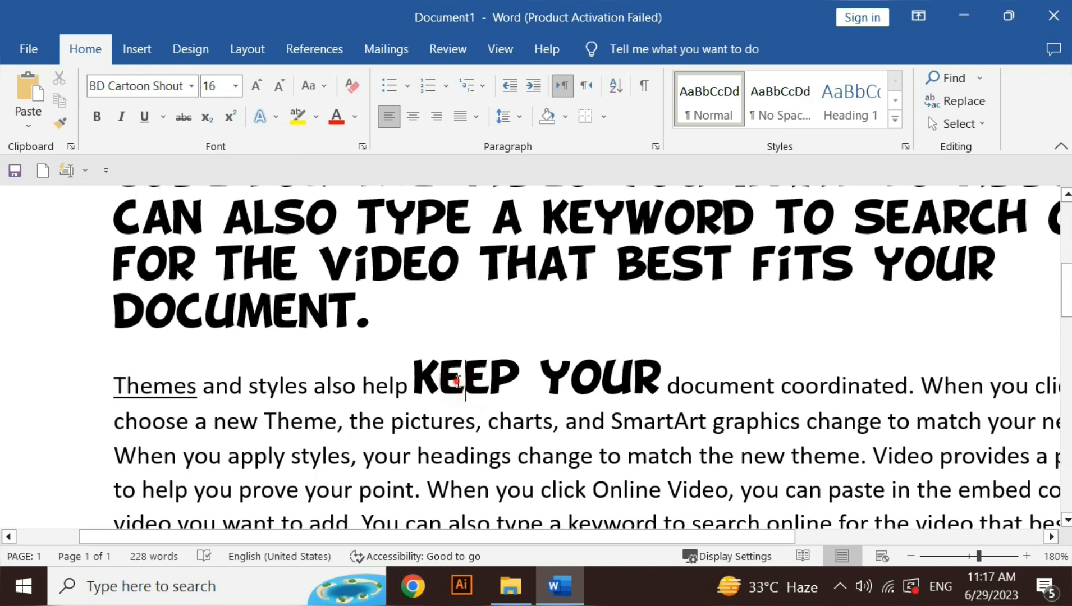
# Underline the word "keep" in the second paragraph with the thick line style.
pyautogui.doubleClick(458, 382)
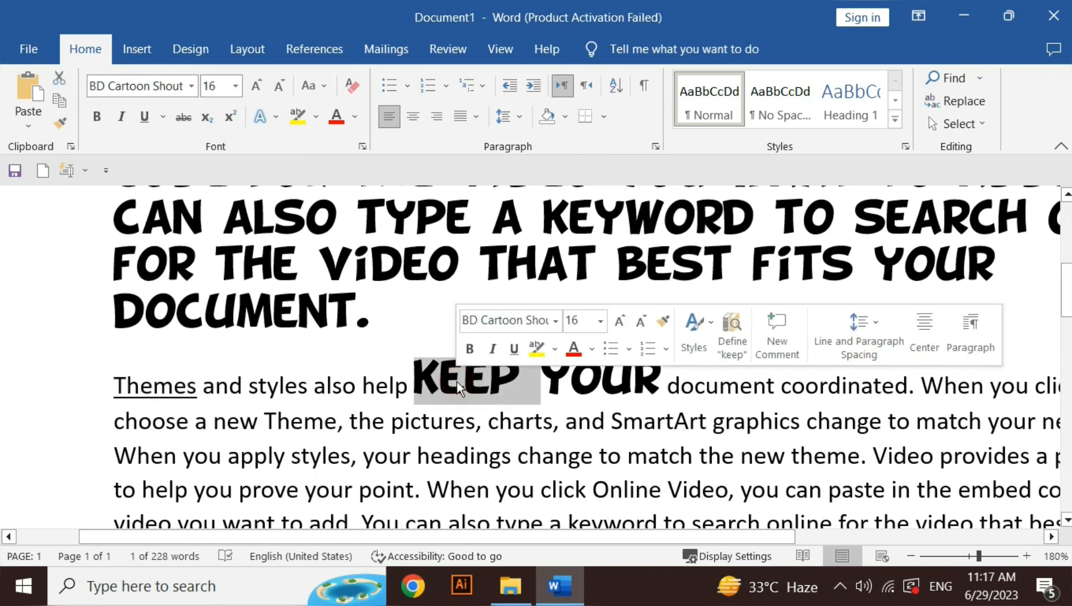
pyautogui.click(163, 117)
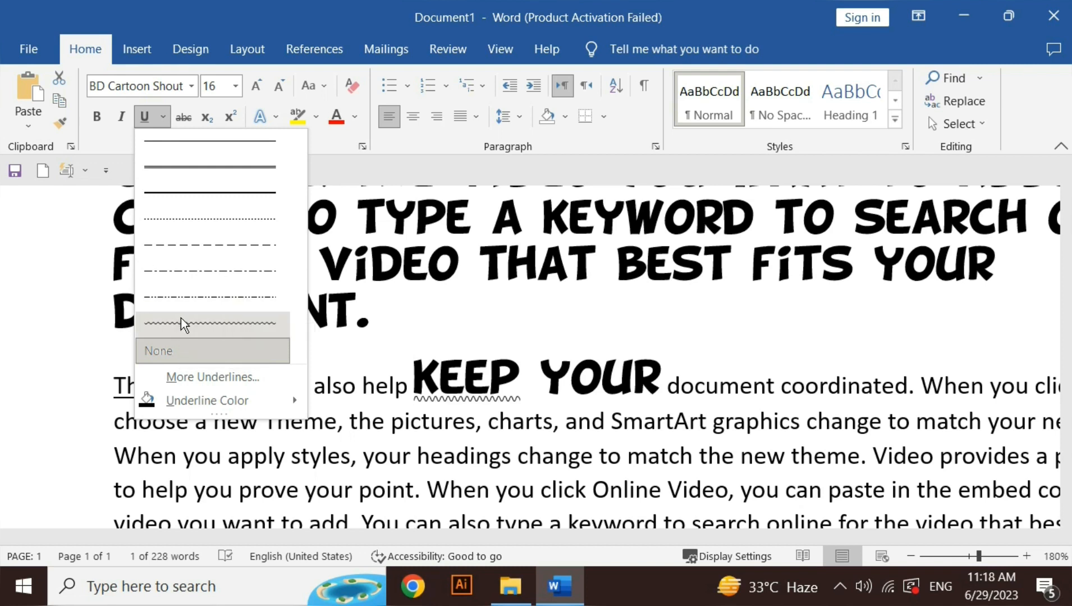
pyautogui.click(209, 193)
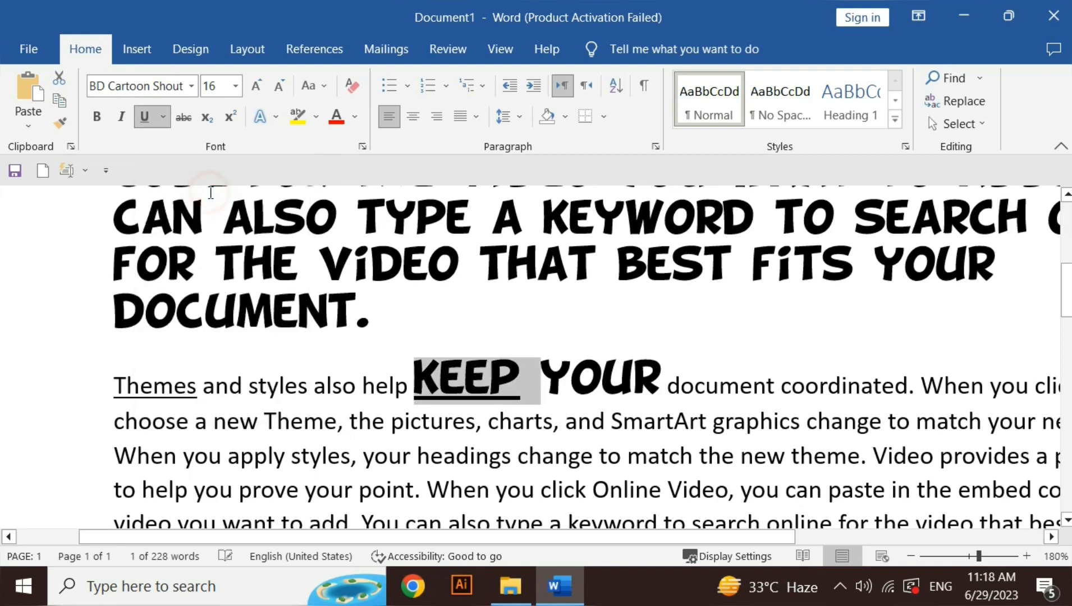
# Give the underline of the word "keep" a custom purple colour, RGB 199, 94, 228.
pyautogui.click(163, 125)
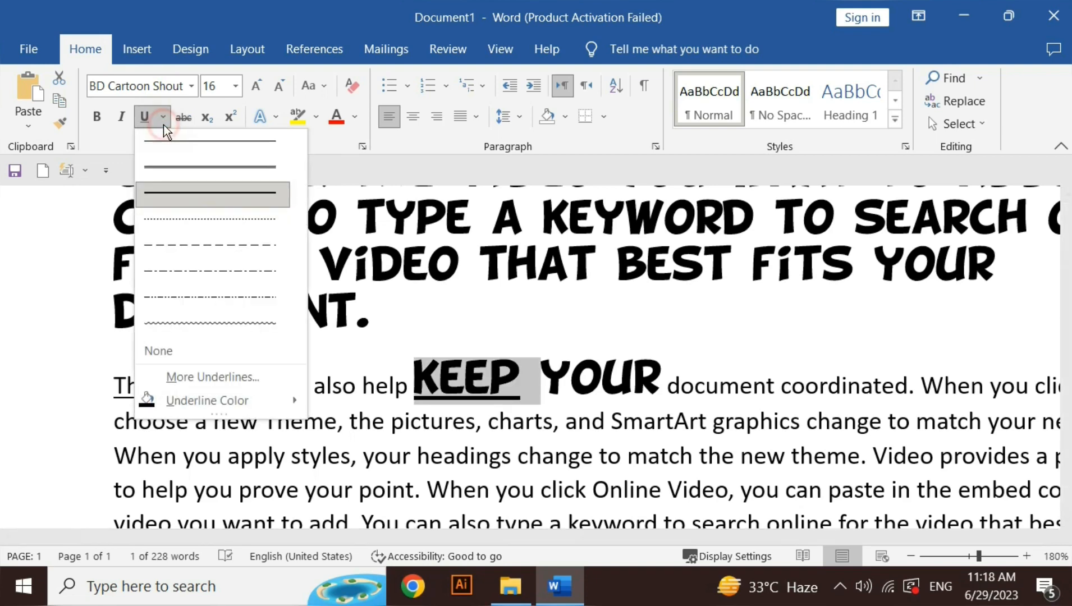
pyautogui.moveTo(246, 399)
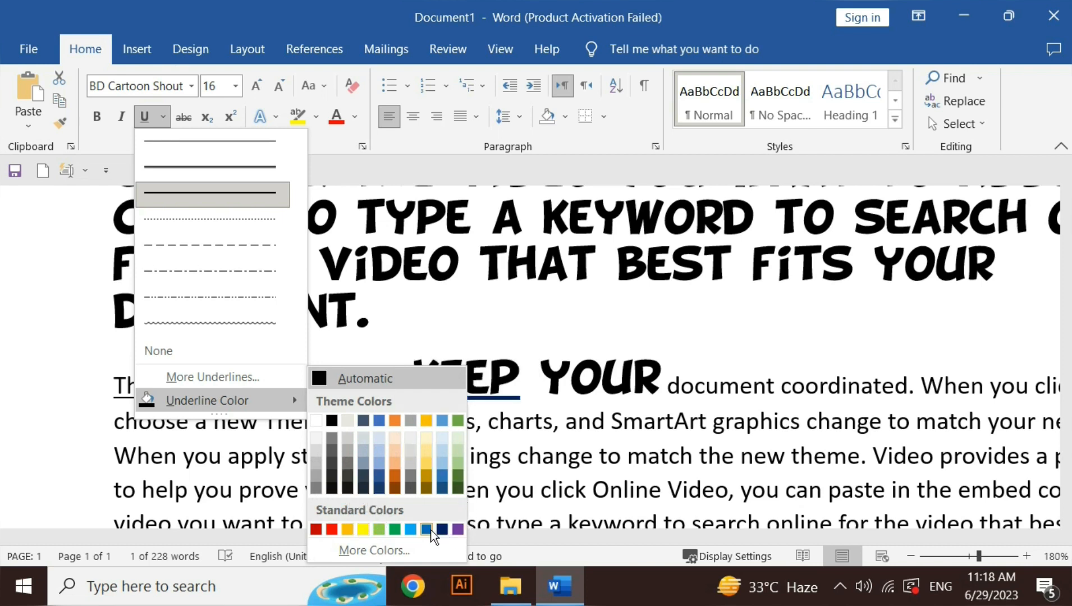
pyautogui.click(375, 553)
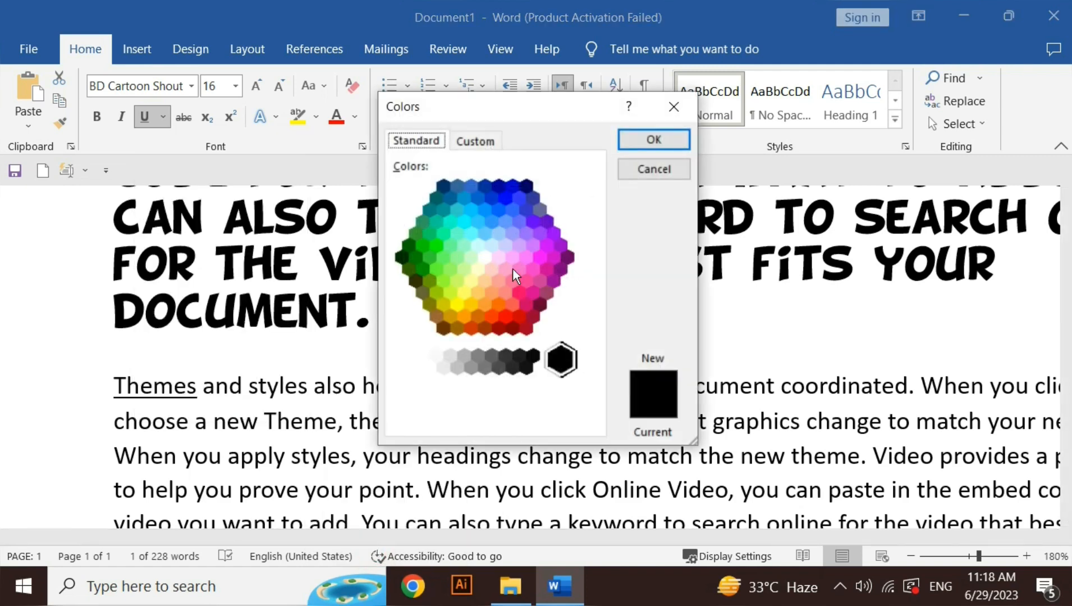
pyautogui.click(484, 147)
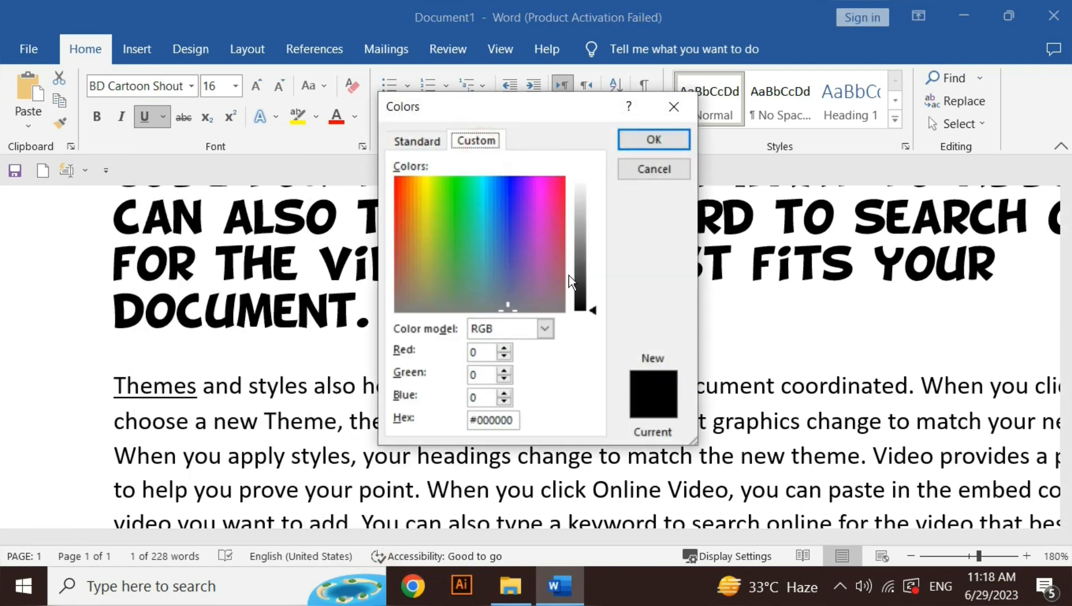
pyautogui.click(512, 214)
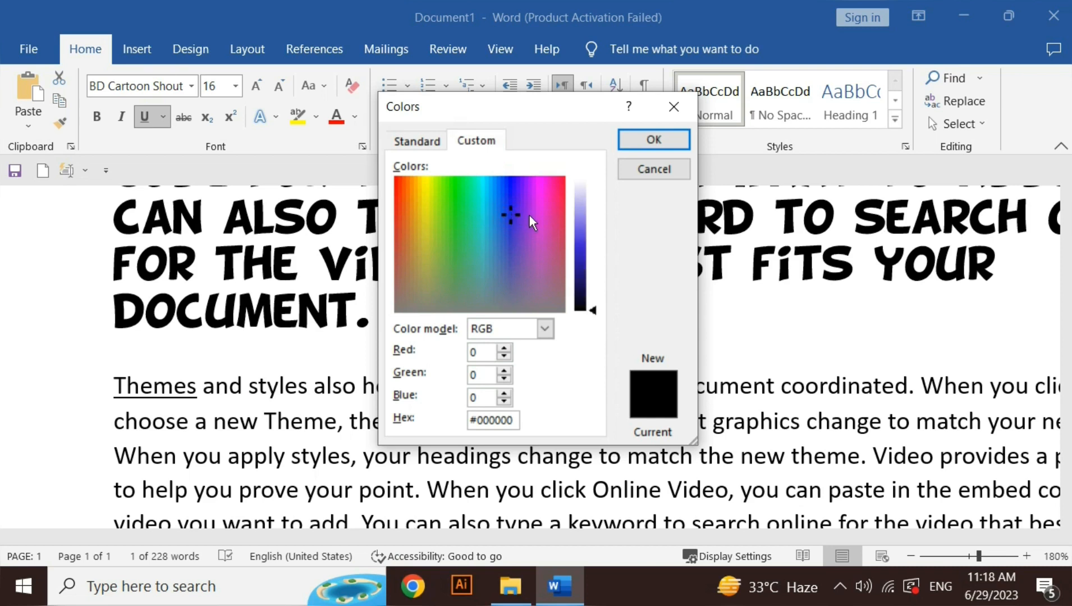
pyautogui.click(530, 215)
pyautogui.moveTo(591, 311); pyautogui.dragTo(582, 228)
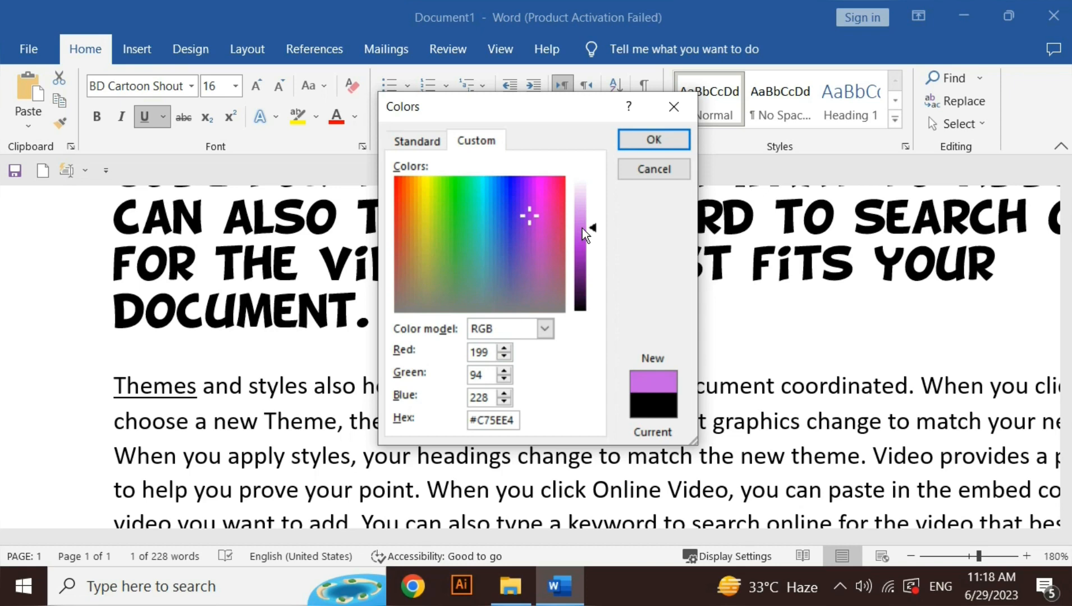
pyautogui.click(641, 140)
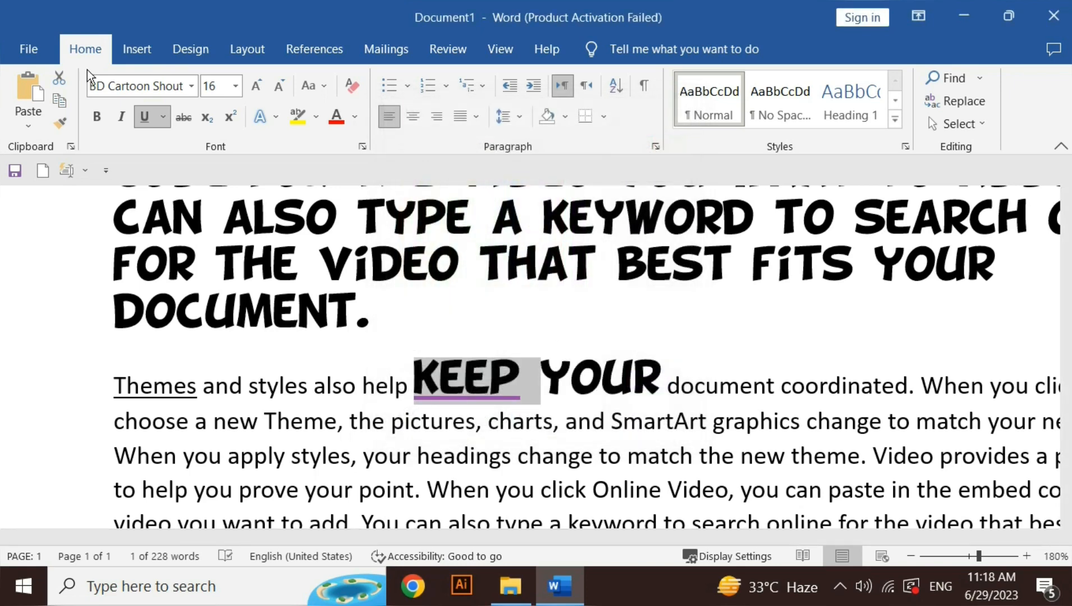
# Change the underline style of the word "keep" to a double wavy line in the Font dialog.
pyautogui.click(163, 122)
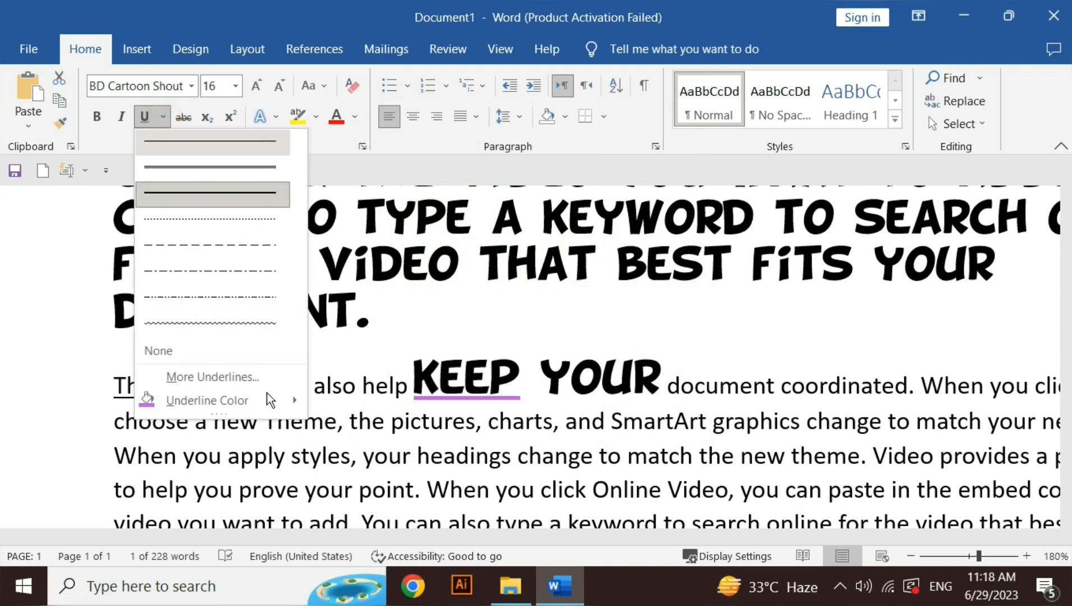
pyautogui.click(248, 381)
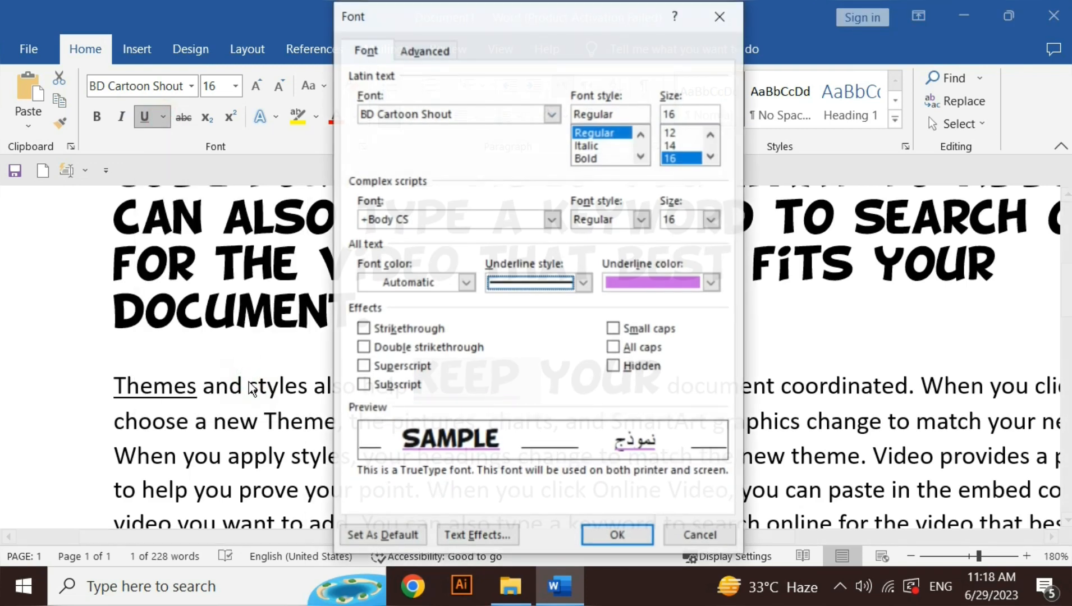
pyautogui.click(585, 284)
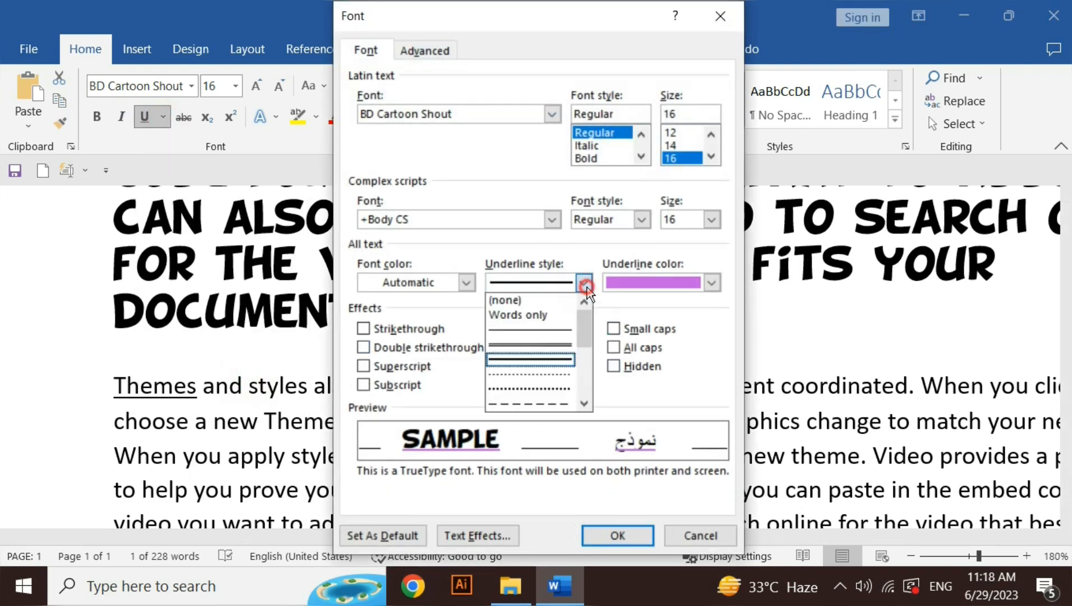
pyautogui.click(584, 403)
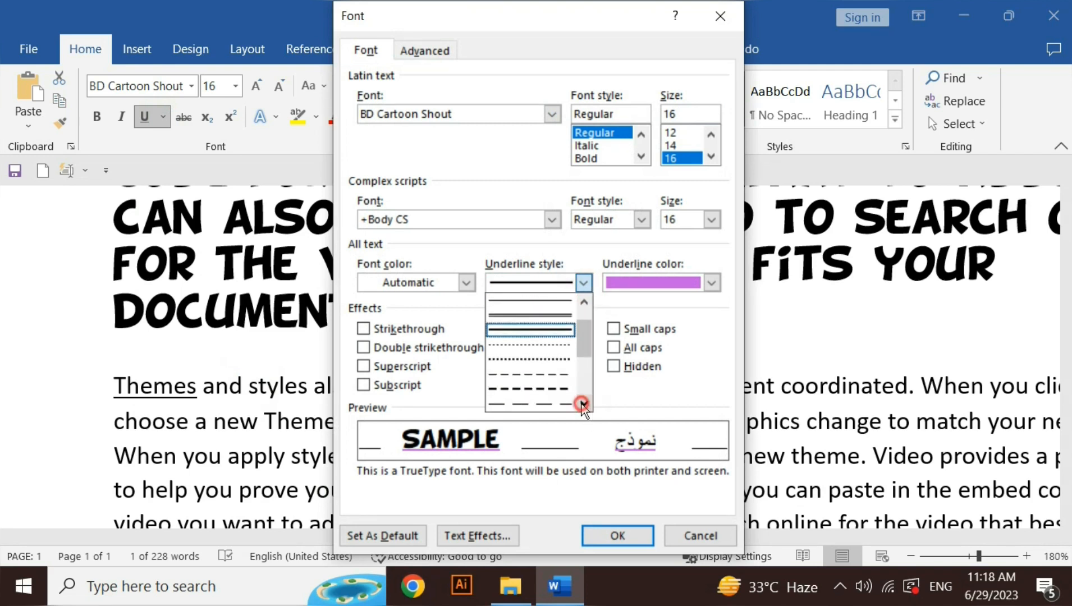
pyautogui.click(584, 404)
pyautogui.click(584, 404)
pyautogui.click(583, 404)
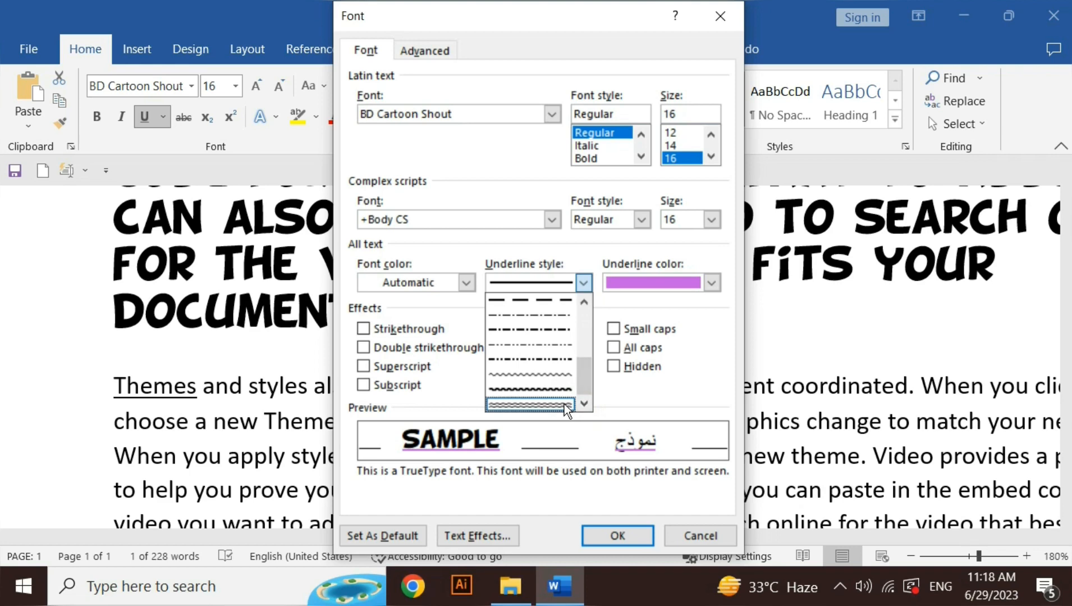
pyautogui.click(564, 404)
pyautogui.click(618, 536)
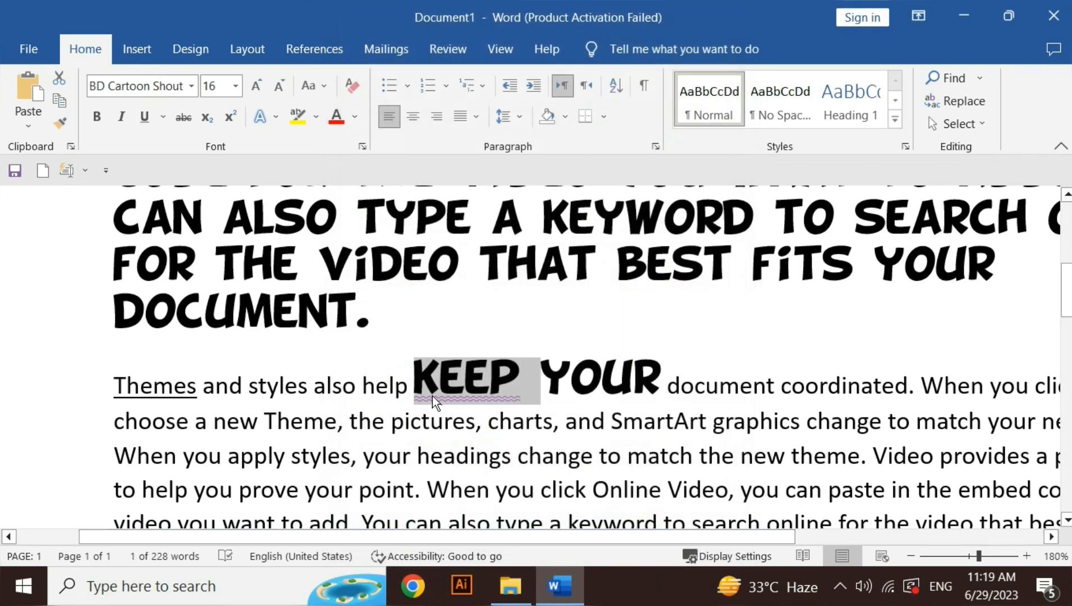
# Remove the underline from the word "keep" in the second paragraph.
pyautogui.click(155, 124)
pyautogui.click(155, 125)
pyautogui.click(421, 395)
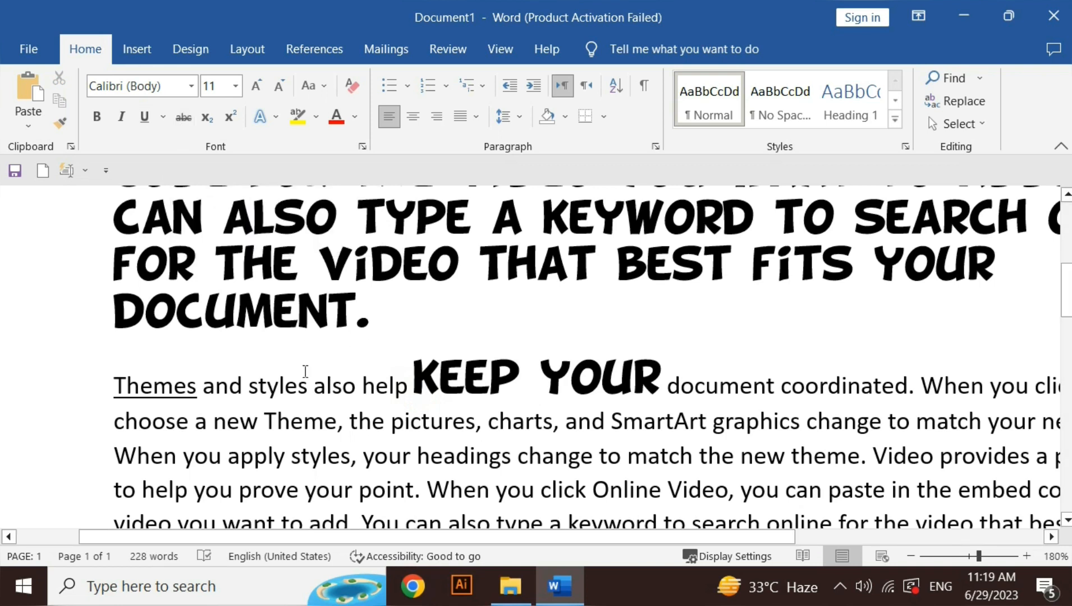
# Apply strikethrough to "to help you prove your point. When you click Online Video, you" in the second paragraph.
pyautogui.click(450, 484)
pyautogui.moveTo(760, 488); pyautogui.dragTo(121, 487)
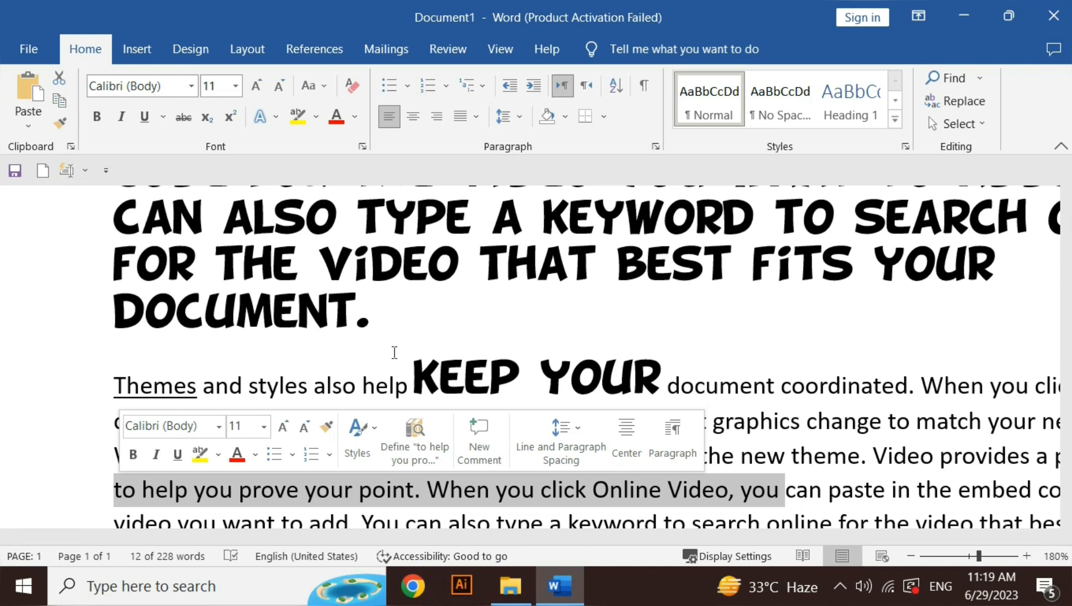
pyautogui.click(182, 116)
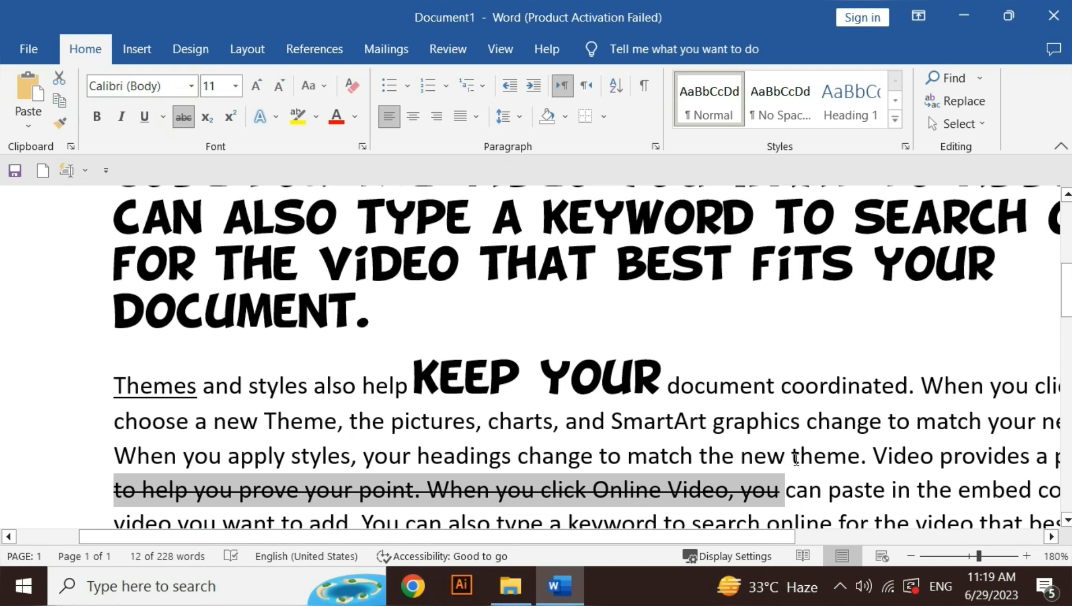
# Delete the struck-through text and undo the deletion.
pyautogui.press('Delete')
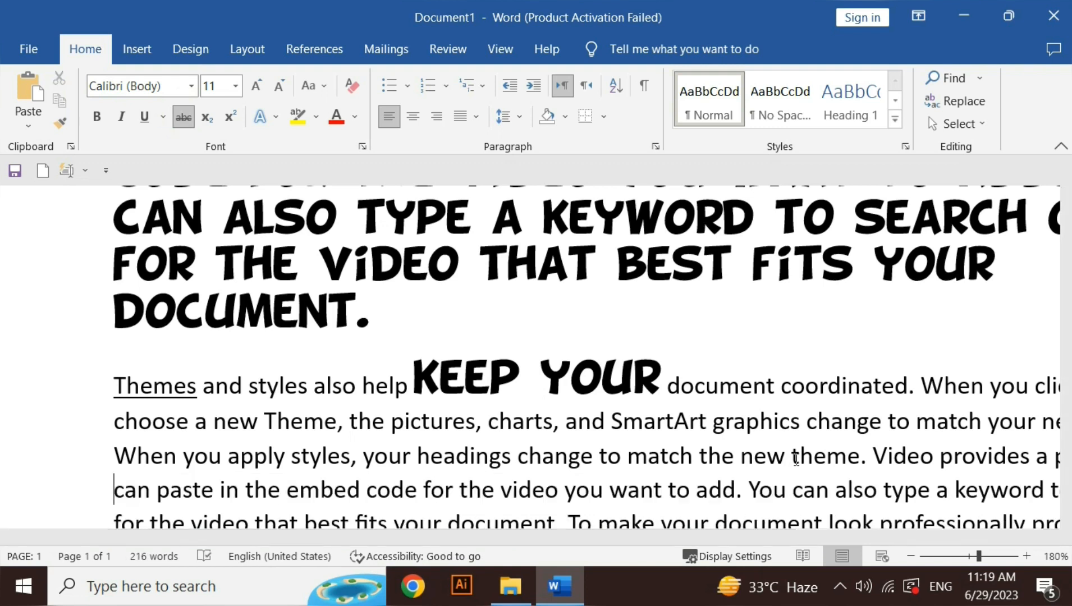
pyautogui.hotkey('ctrl', 'z')
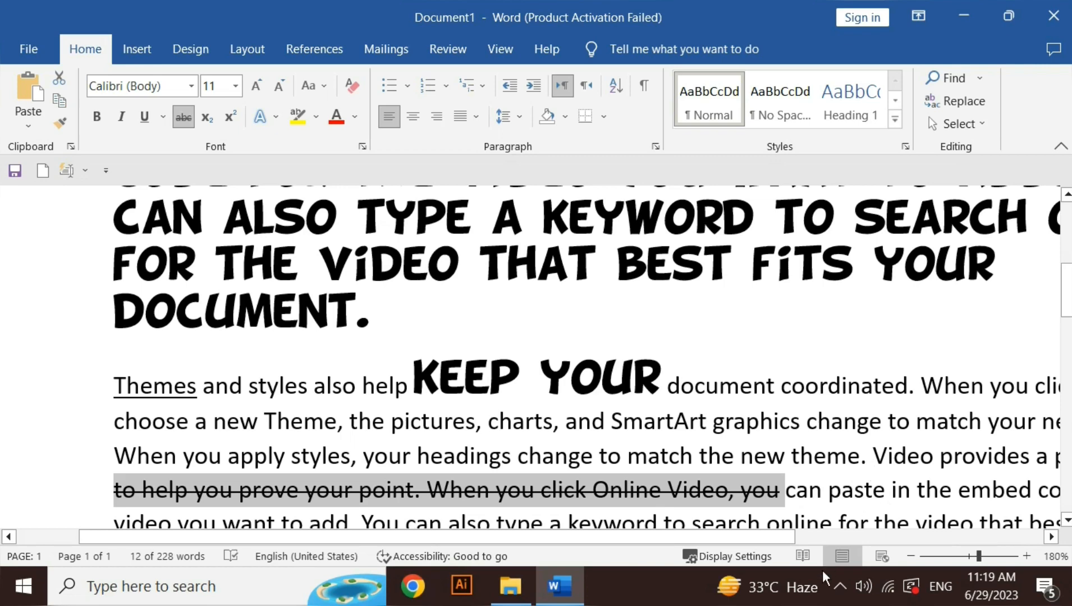
# Delete the struck-through words "to help you prove your point. When you click Online Video, you" from the second paragraph.
pyautogui.click(917, 557)
pyautogui.click(917, 557)
pyautogui.click(917, 556)
pyautogui.click(917, 556)
pyautogui.click(917, 557)
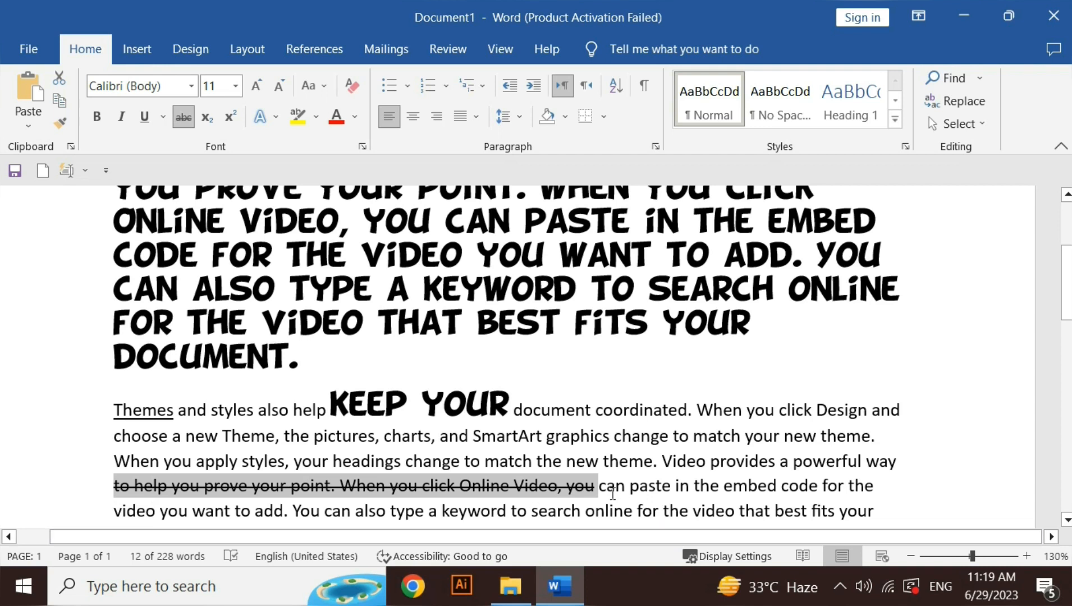
pyautogui.press('Delete')
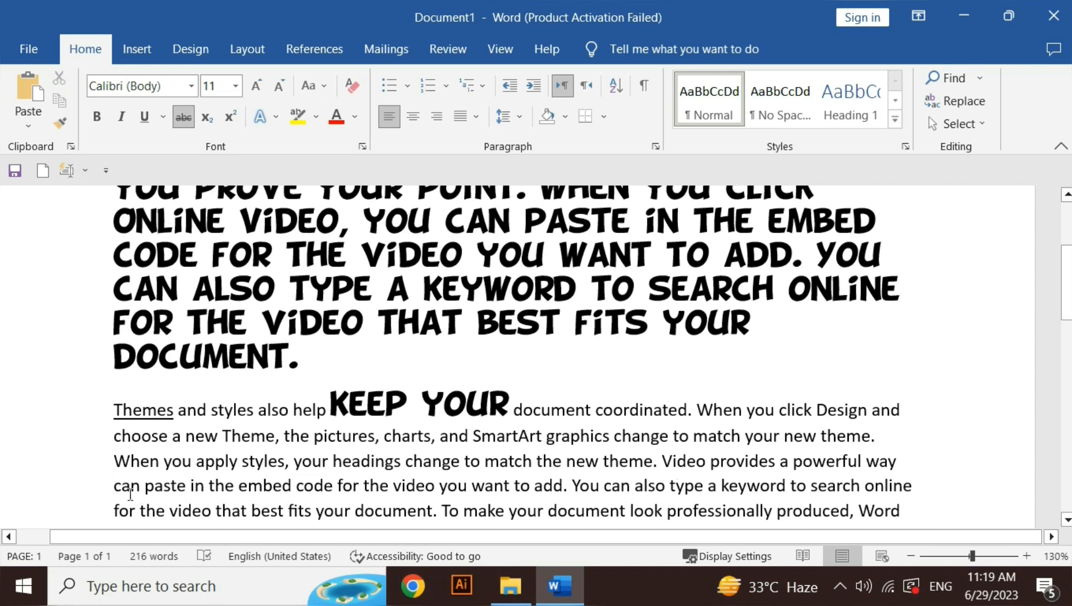
# Undo the last deletion and strike through the second paragraph from "Themes" to "Online Video, you".
pyautogui.hotkey('ctrl', 'z')
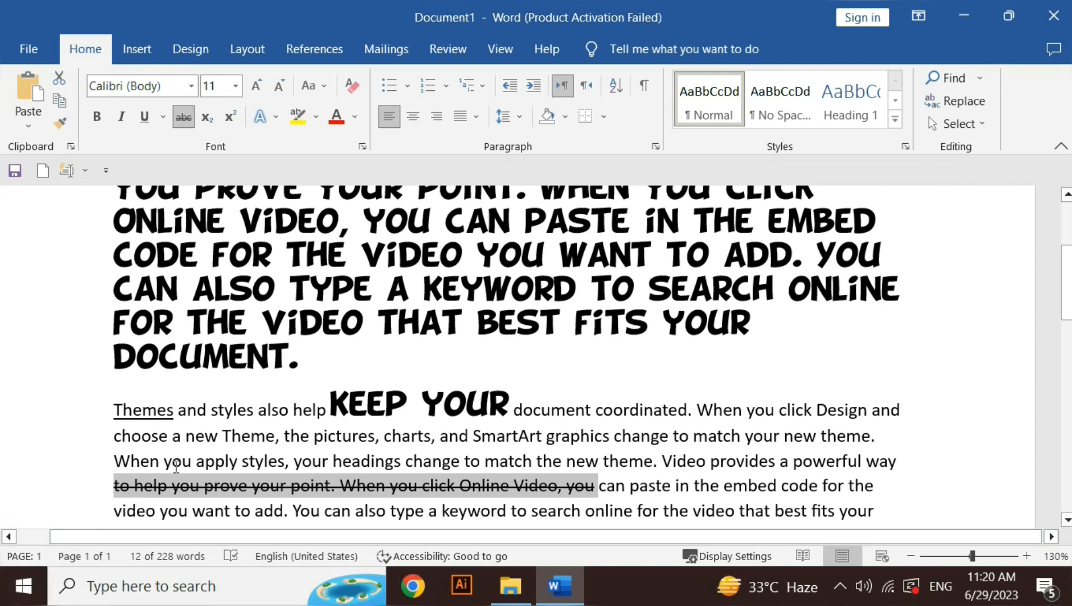
pyautogui.moveTo(114, 410); pyautogui.dragTo(595, 486)
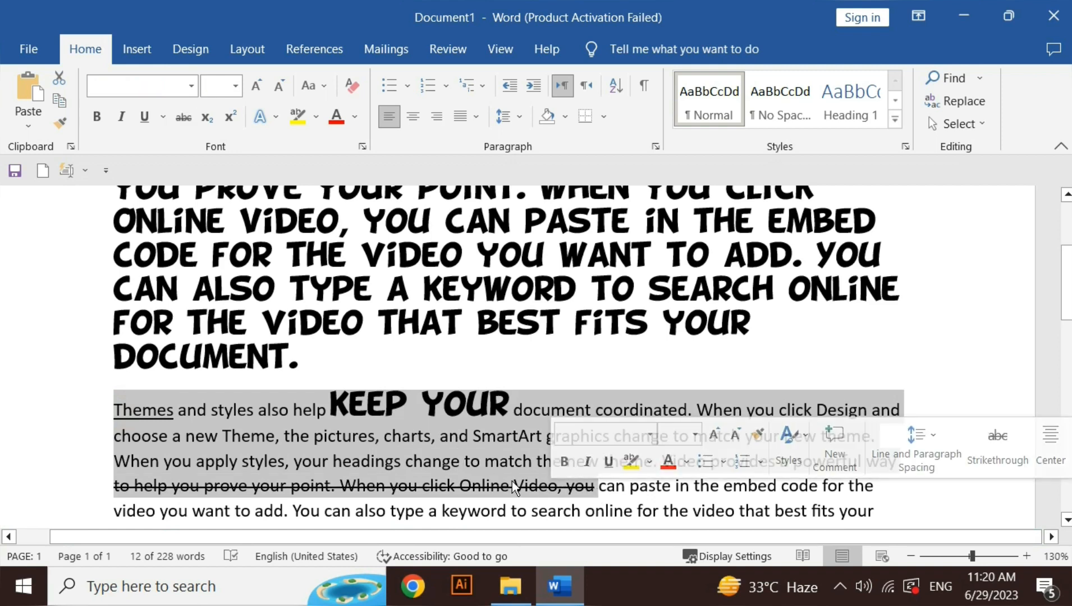
pyautogui.click(184, 117)
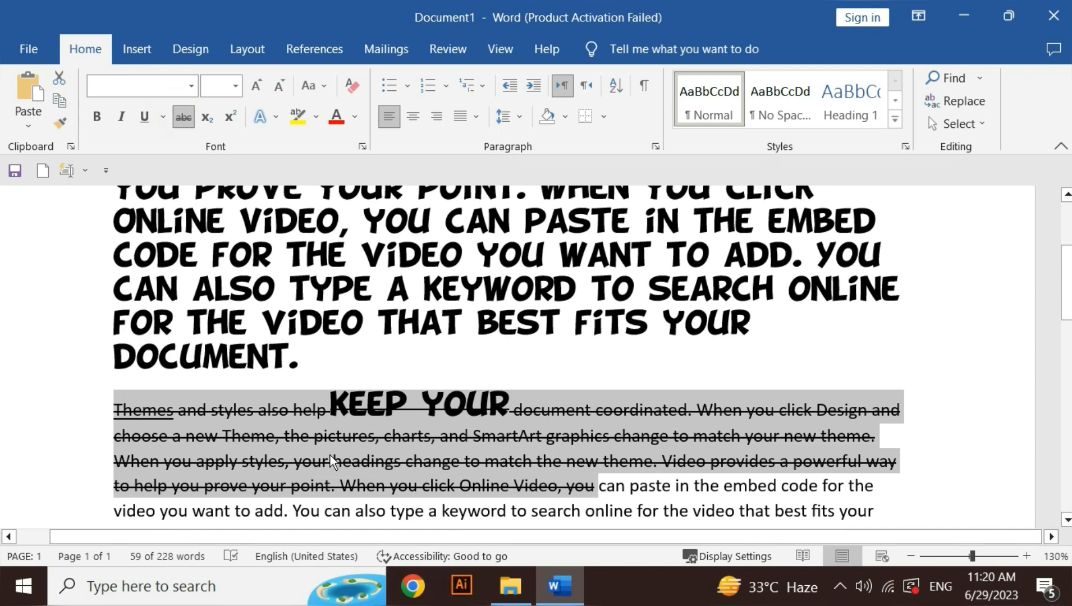
pyautogui.click(473, 331)
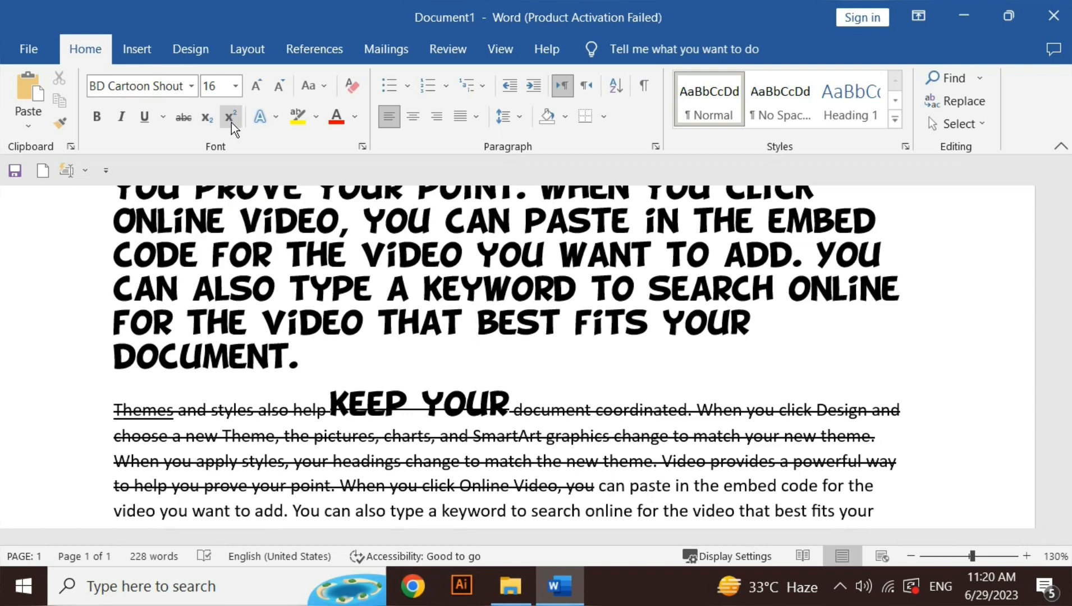
# Add several blank lines after the first paragraph and enter "H2O" on the line directly below it.
pyautogui.click(457, 376)
pyautogui.press('Return')
pyautogui.press('Return')
pyautogui.press('Return')
pyautogui.press('Return')
pyautogui.press('Return')
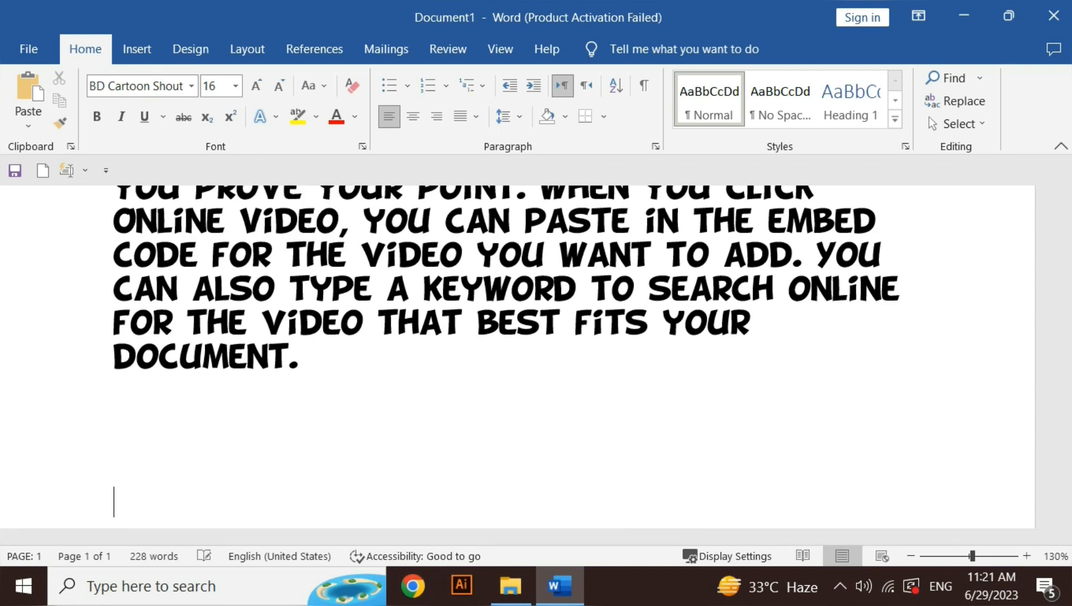
pyautogui.press('BackSpace')
pyautogui.write('H2O')
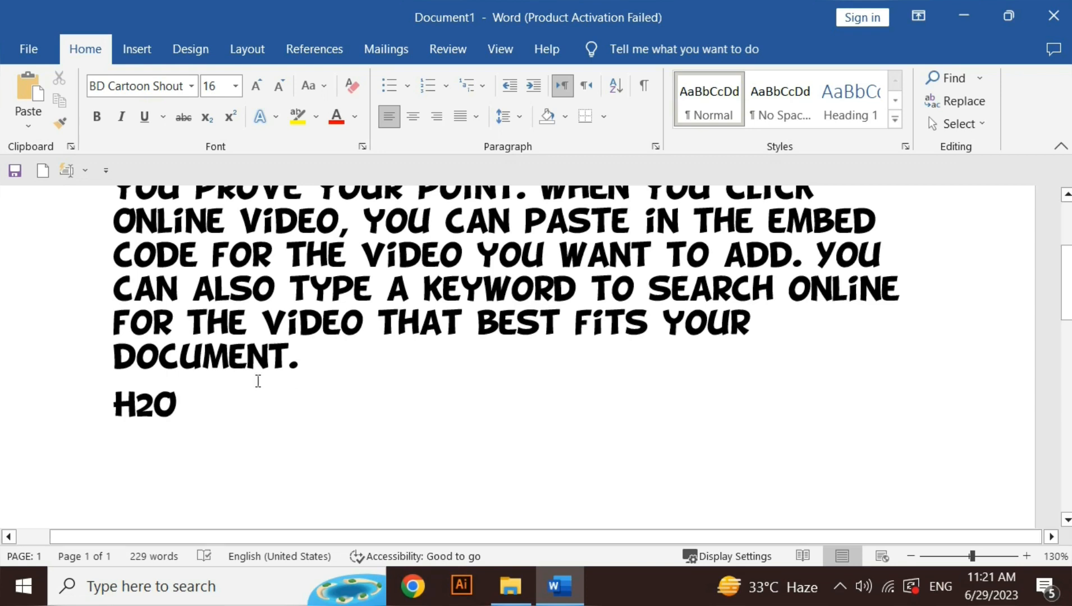
# Change the font of "H2O" to Adobe Arabic.
pyautogui.moveTo(184, 403); pyautogui.dragTo(108, 412)
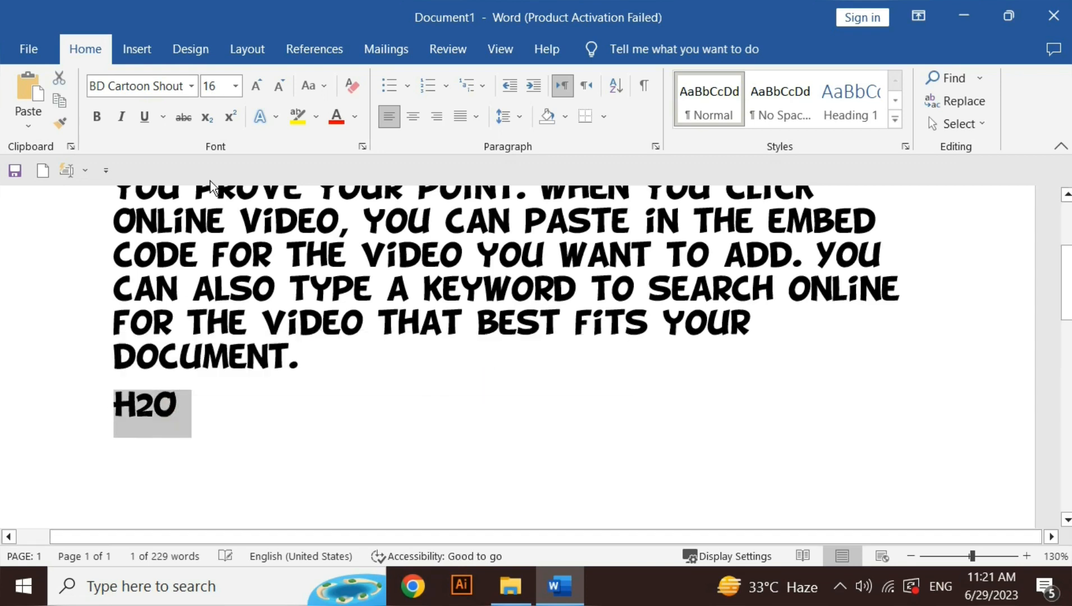
pyautogui.click(189, 92)
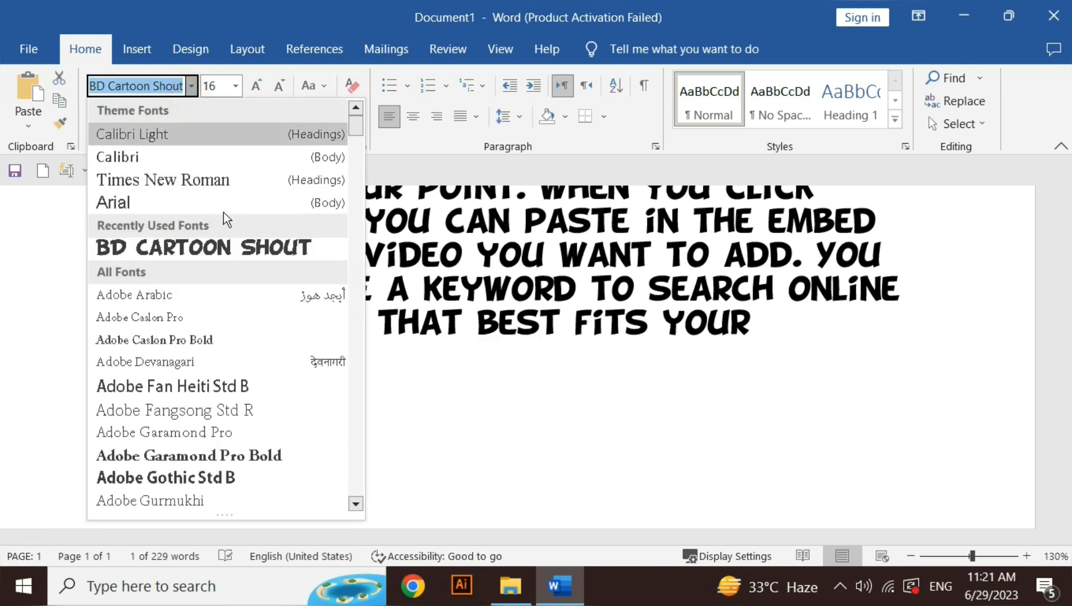
pyautogui.click(189, 296)
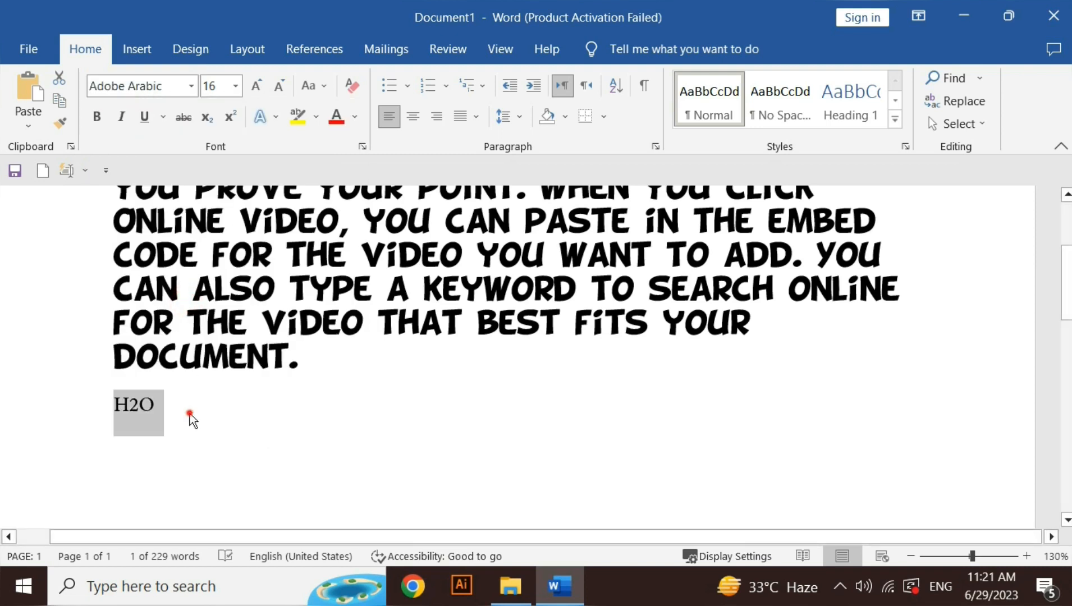
pyautogui.click(190, 413)
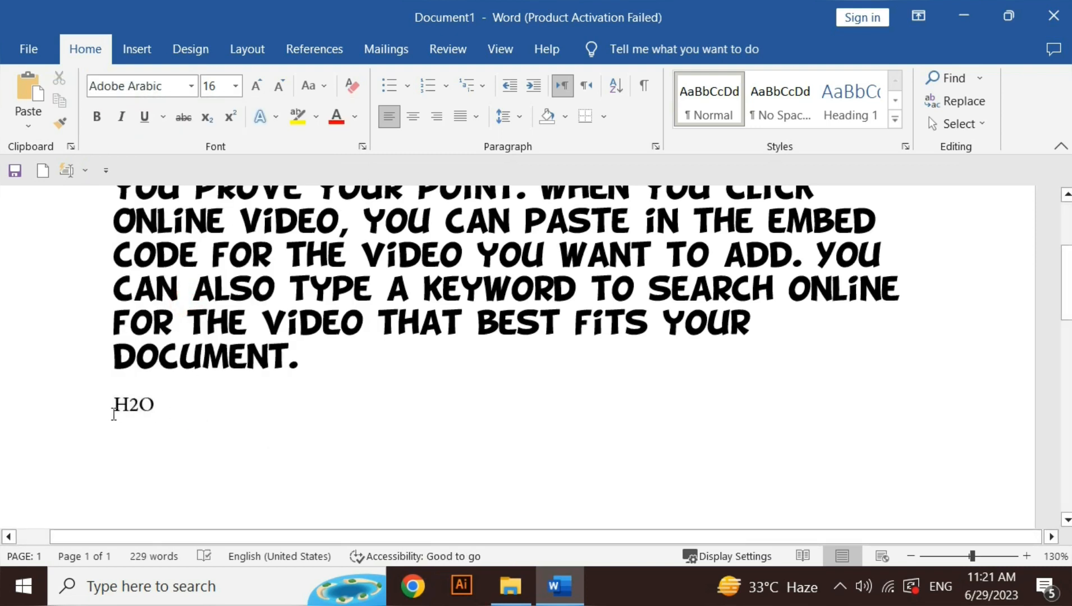
# Enlarge the "H2O" text to font size 36.
pyautogui.click(91, 419)
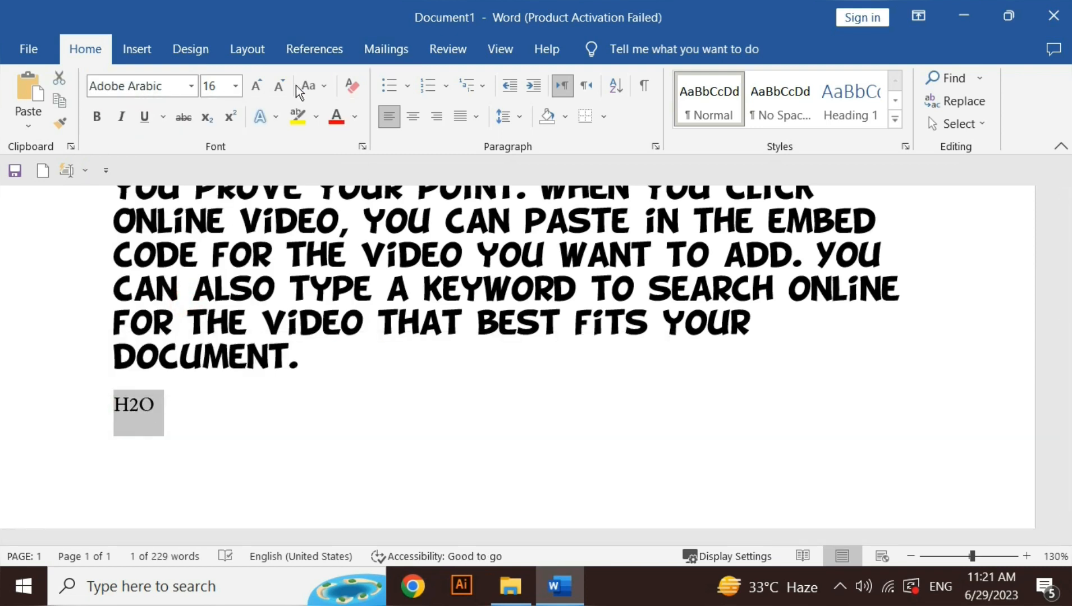
pyautogui.click(254, 87)
pyautogui.click(254, 87)
pyautogui.click(254, 87)
pyautogui.click(253, 87)
pyautogui.click(254, 87)
pyautogui.click(254, 87)
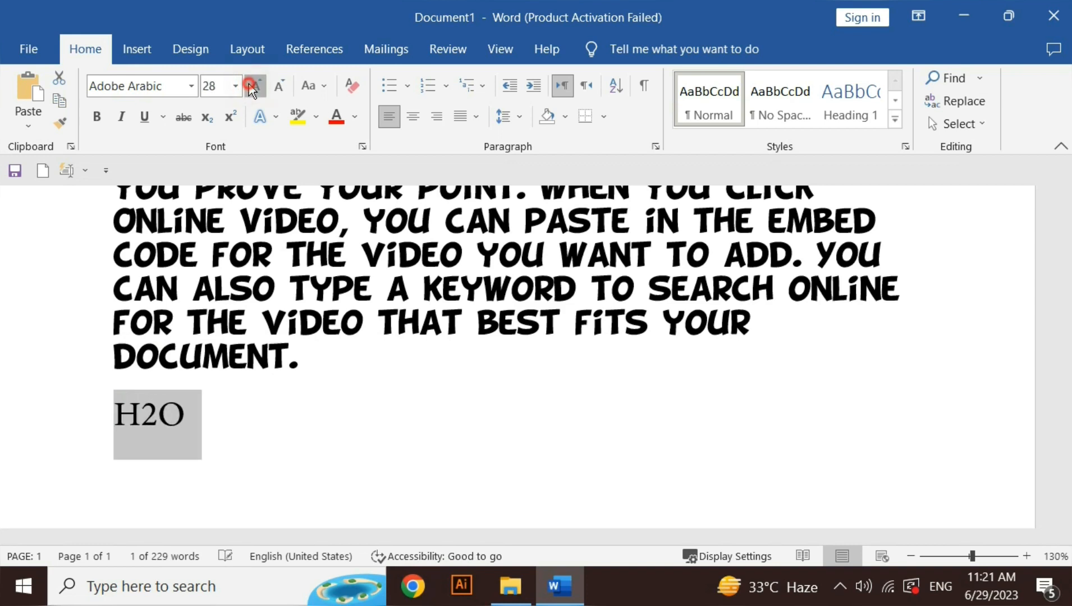
pyautogui.click(254, 87)
# Format the 2 in "H2O" as subscript.
pyautogui.click(174, 425)
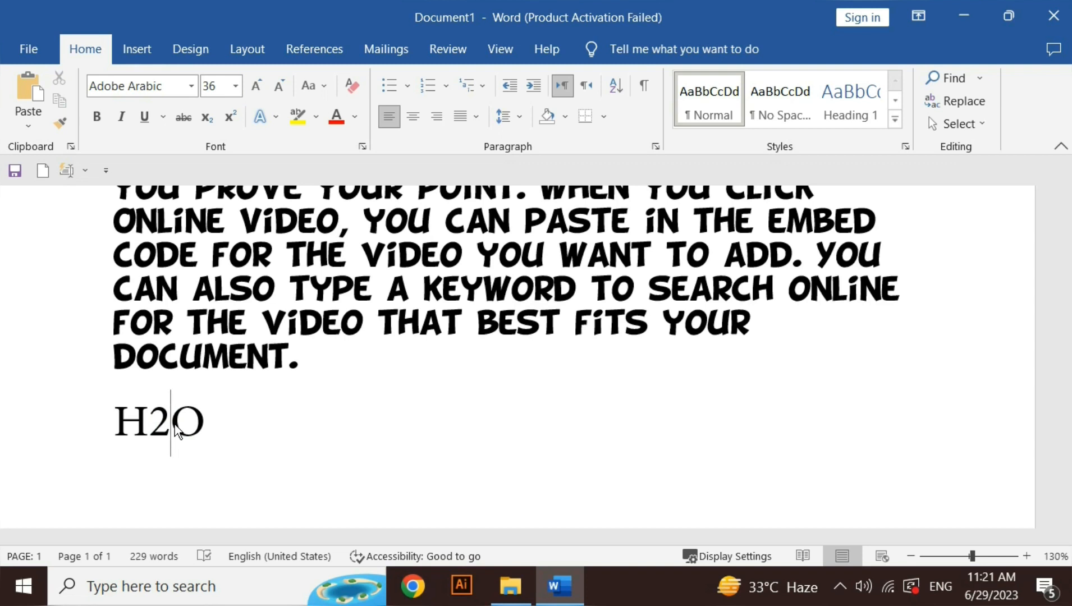
pyautogui.hotkey('shift', 'Left')
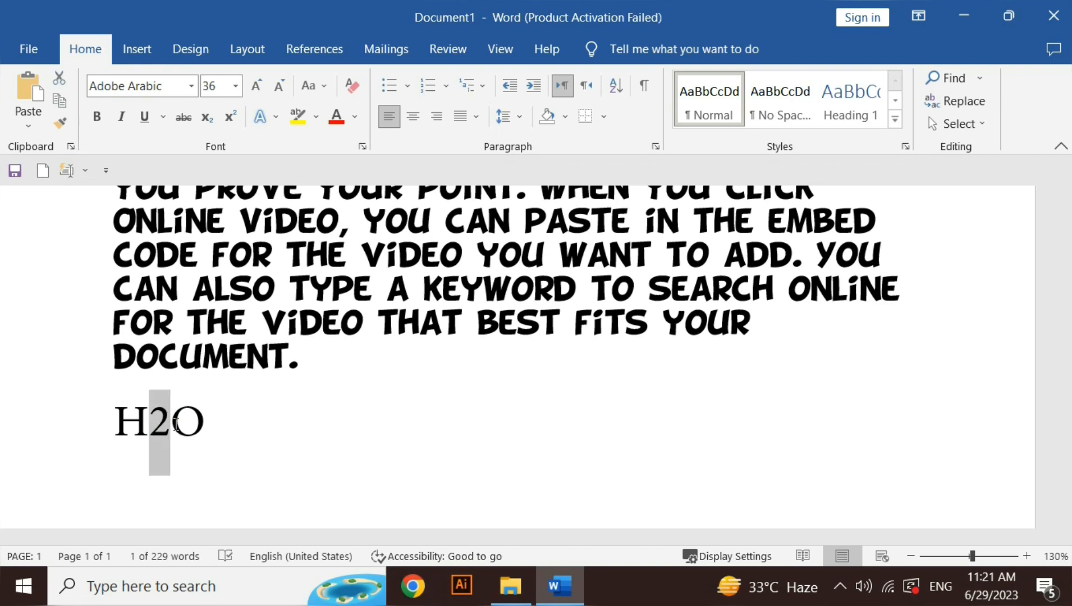
pyautogui.click(202, 119)
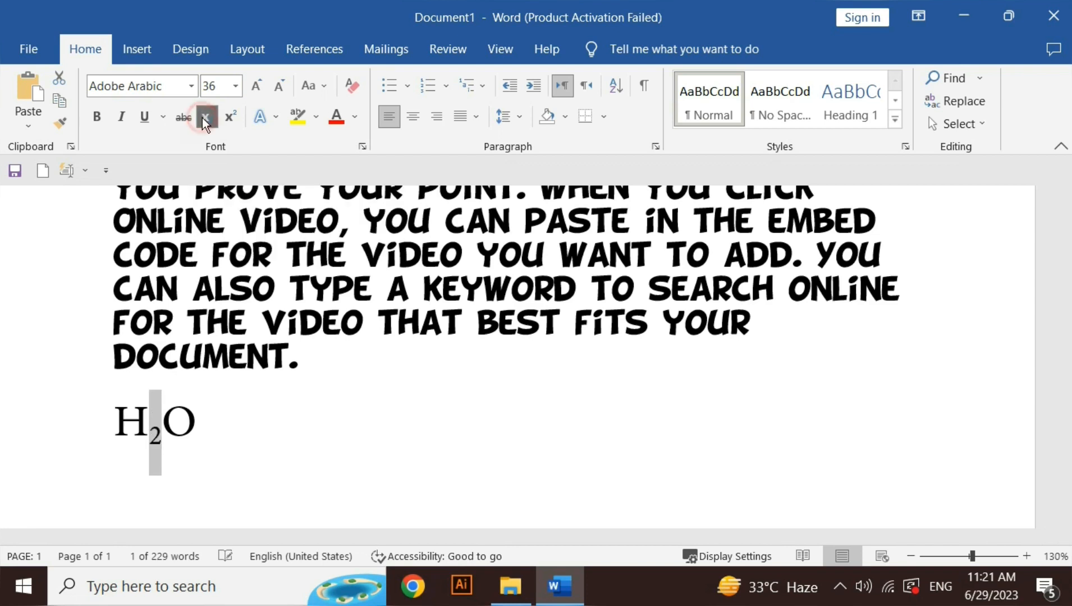
pyautogui.click(309, 404)
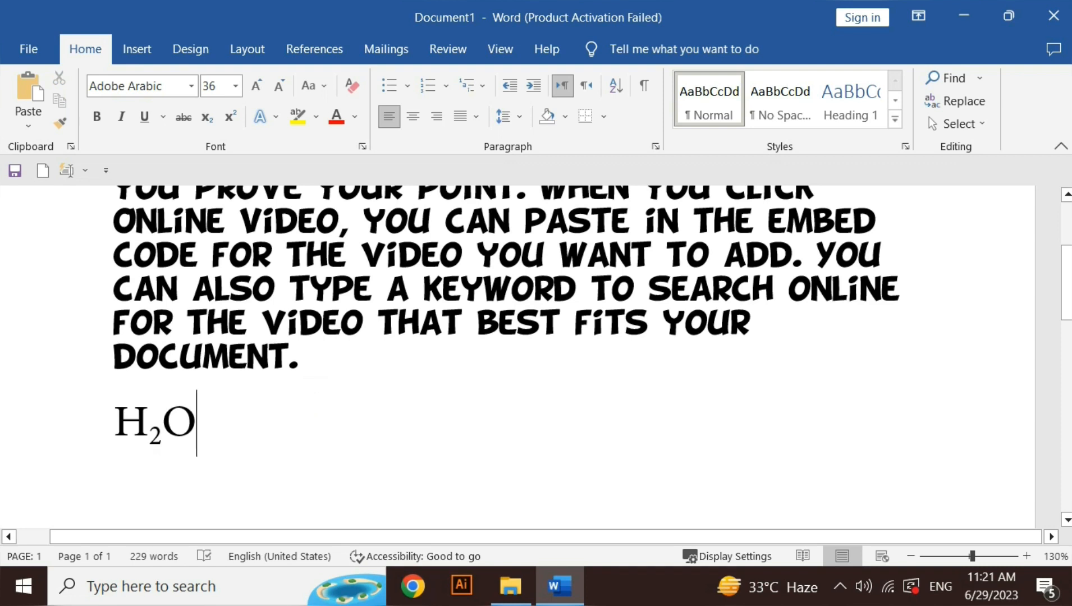
# Enter the expression "(a+b)2" on a new line below "H2O".
pyautogui.press('Return')
pyautogui.write('()')
pyautogui.press('Left')
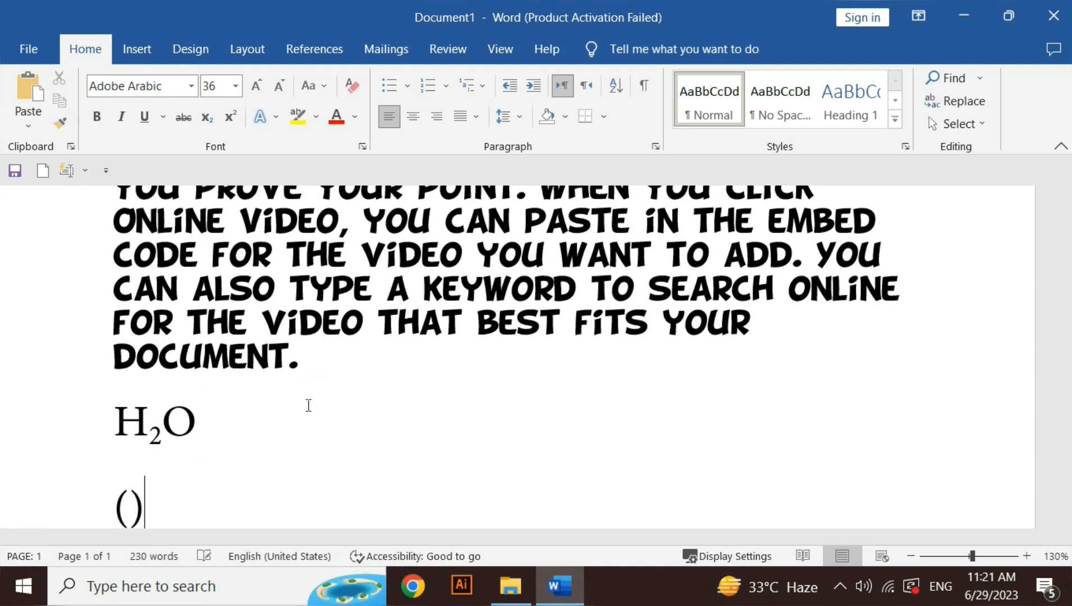
pyautogui.write('a+b')
pyautogui.press('Right')
pyautogui.write('2')
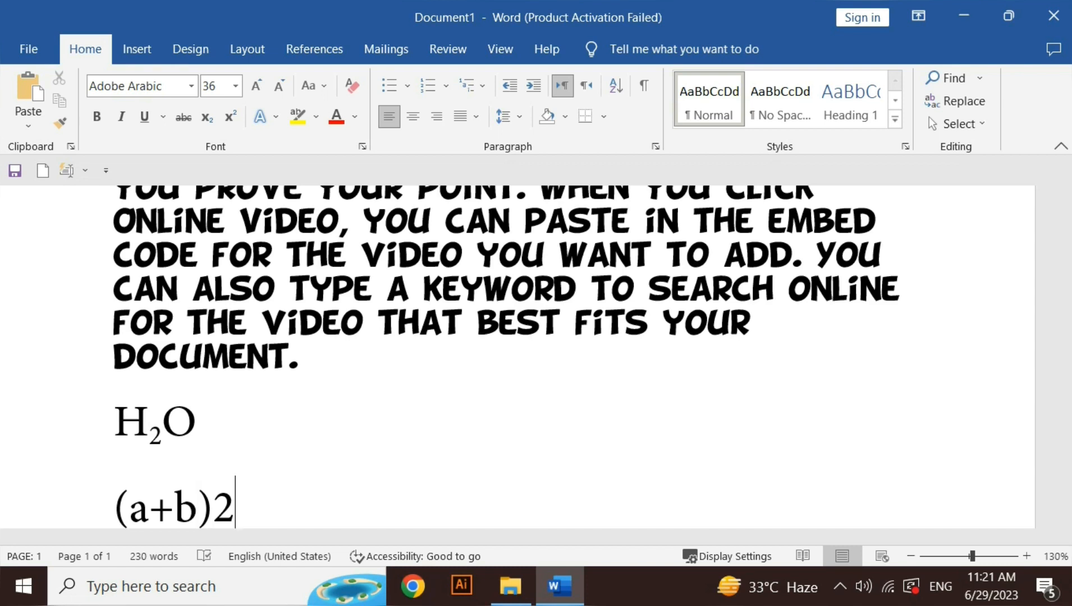
# Format the 2 after "(a+b)" as superscript.
pyautogui.hotkey('shift', 'Left')
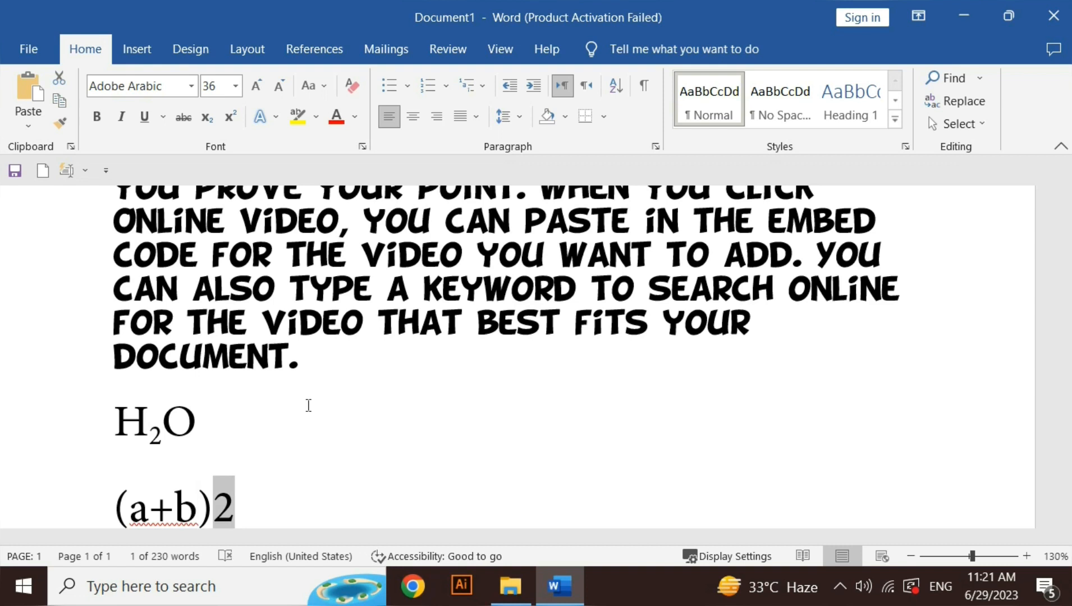
pyautogui.click(231, 117)
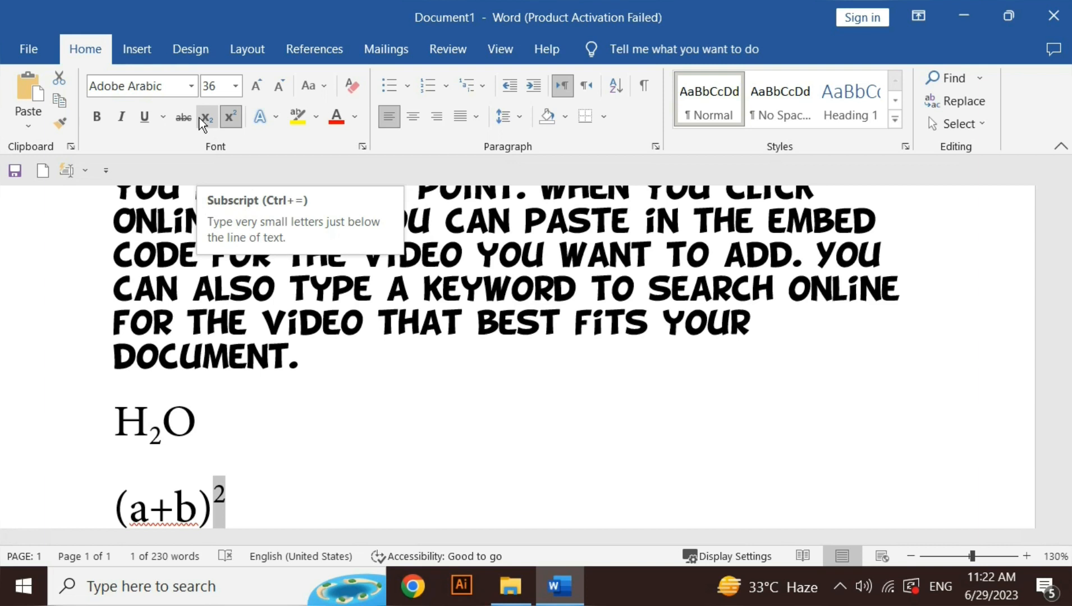
pyautogui.click(338, 455)
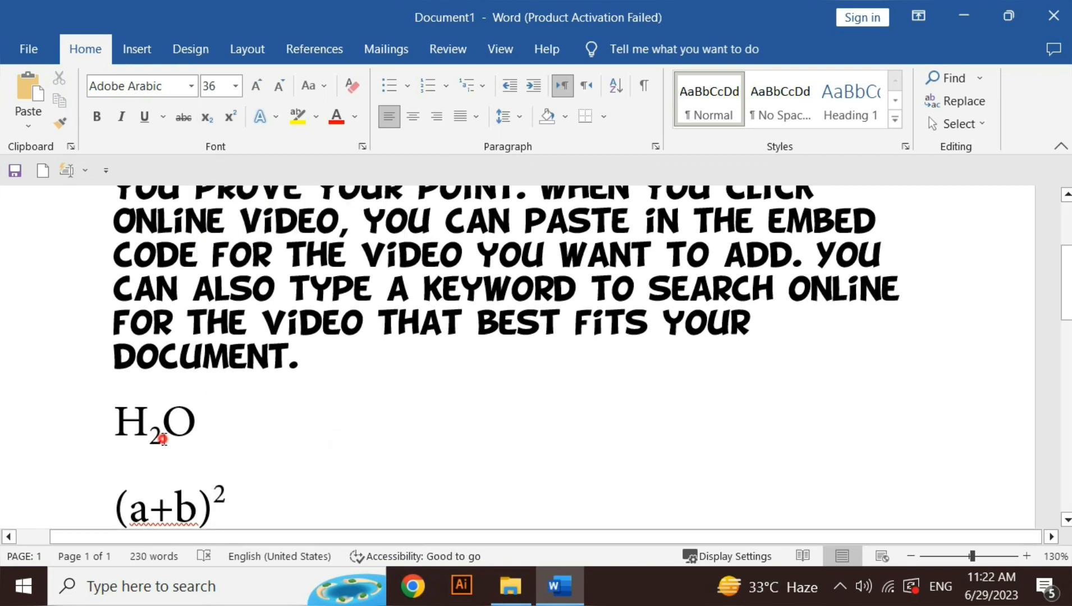
# Remove the subscript from the 2 in "H2O" and the superscript from the 2 after "(a+b)".
pyautogui.moveTo(162, 439); pyautogui.dragTo(149, 439)
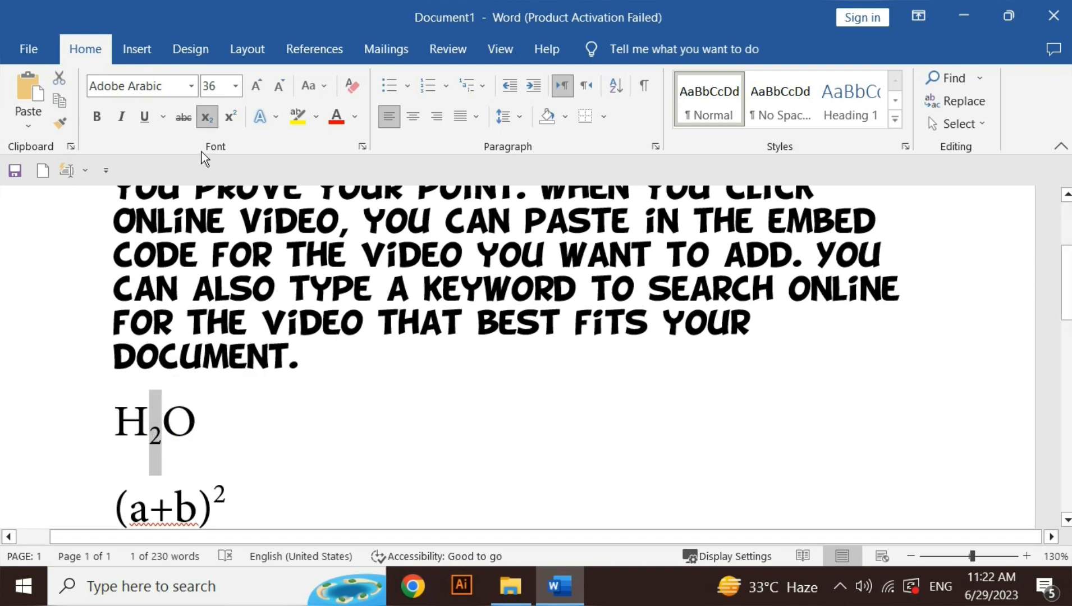
pyautogui.click(207, 118)
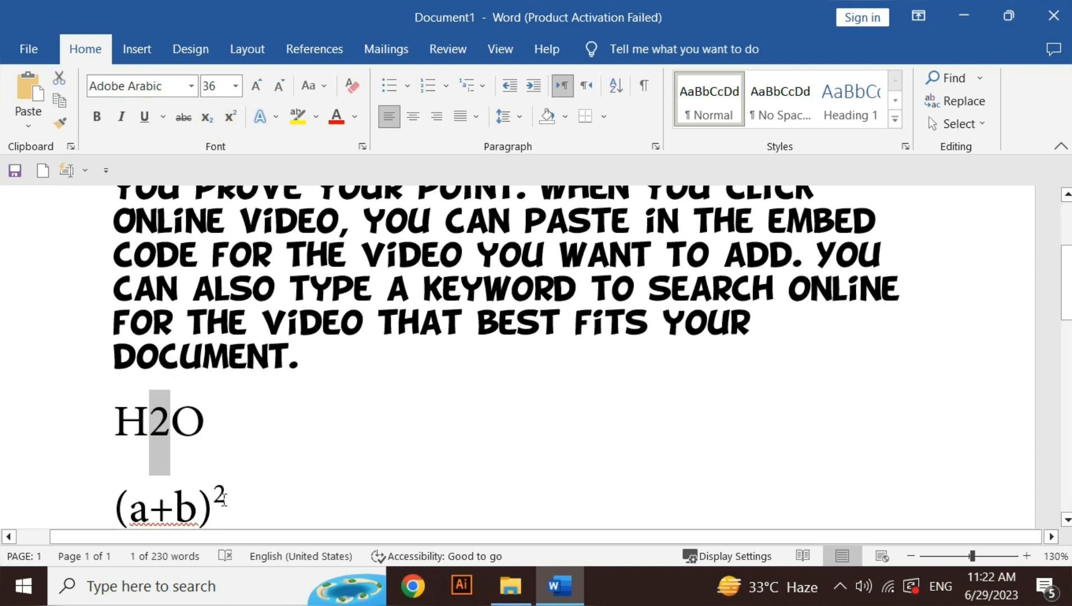
pyautogui.moveTo(226, 495); pyautogui.dragTo(216, 502)
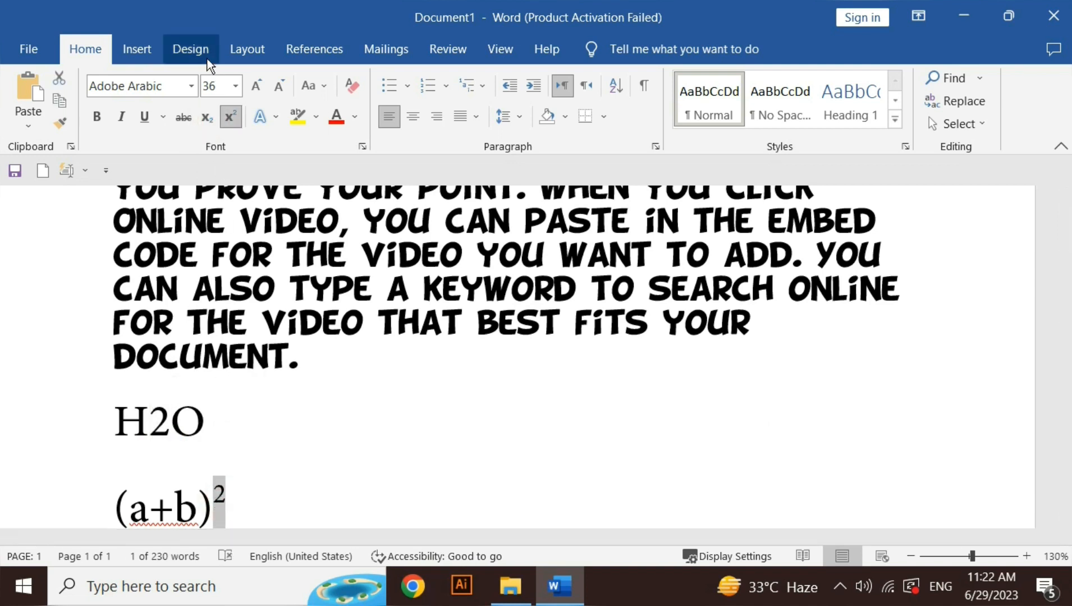
pyautogui.click(231, 119)
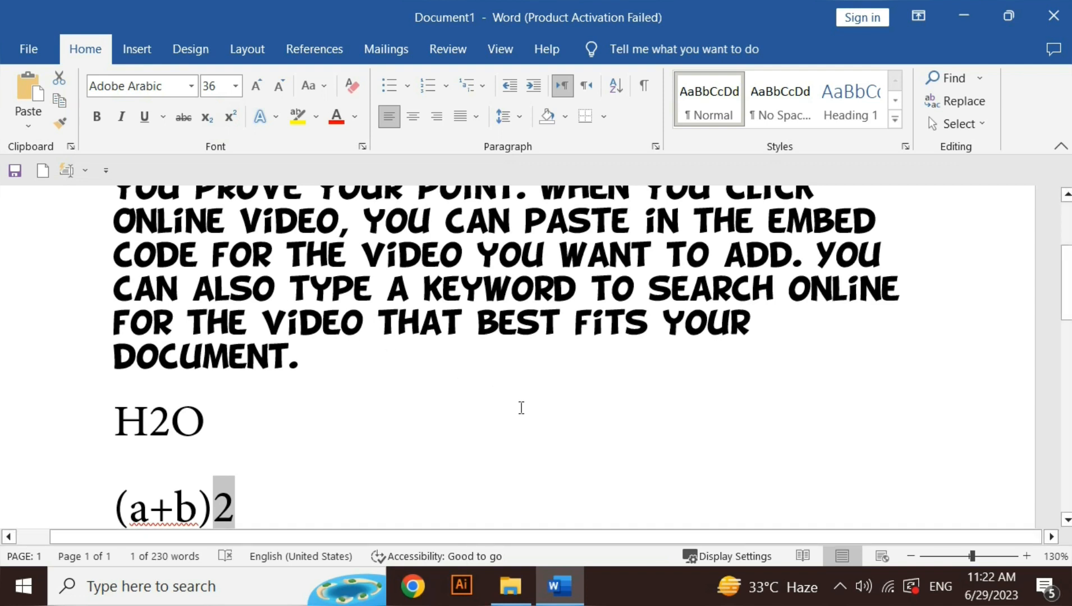
pyautogui.click(388, 338)
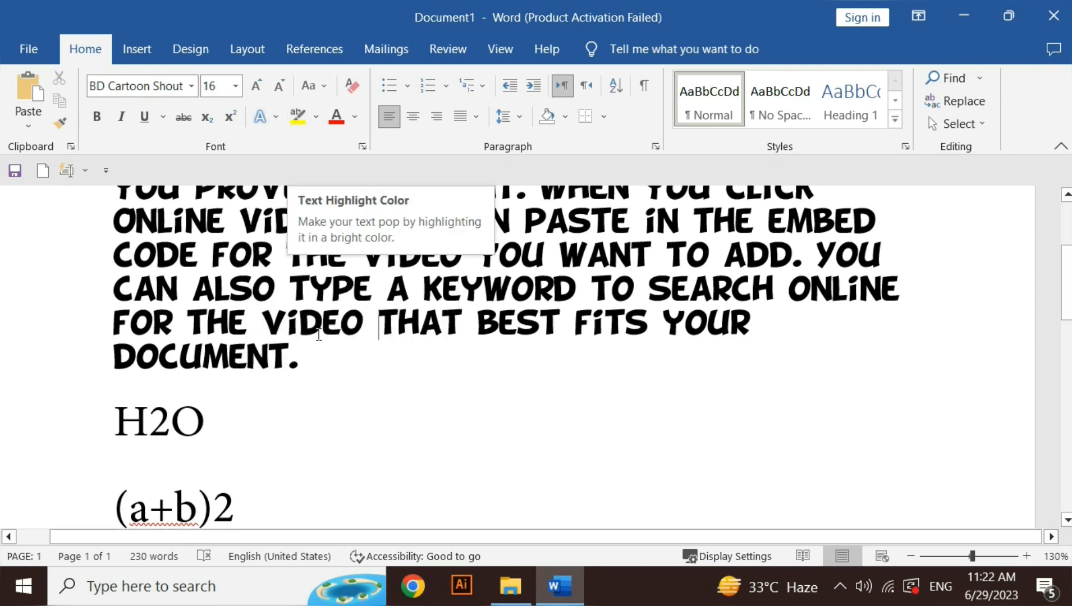
# Highlight the end of the first paragraph in yellow, from "code for the video" to "document.".
pyautogui.moveTo(298, 359); pyautogui.dragTo(129, 257)
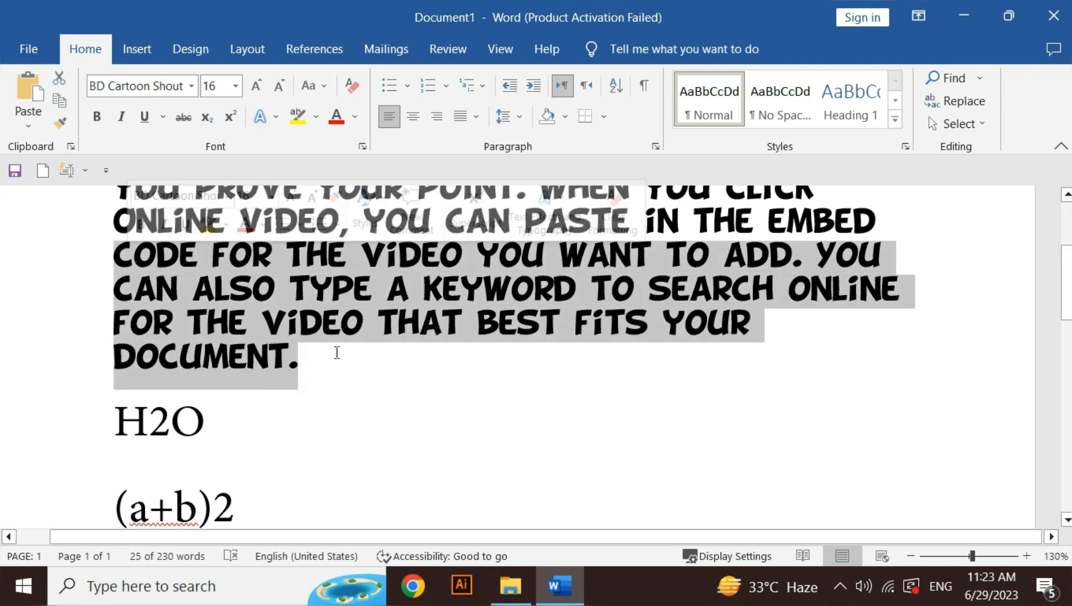
pyautogui.click(316, 119)
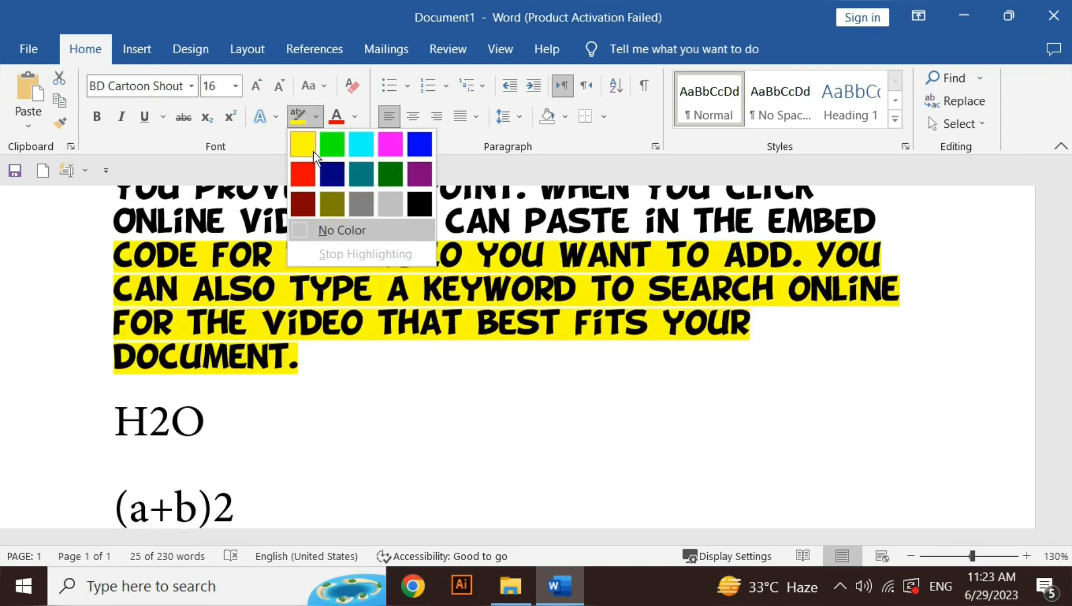
pyautogui.click(306, 146)
pyautogui.click(340, 473)
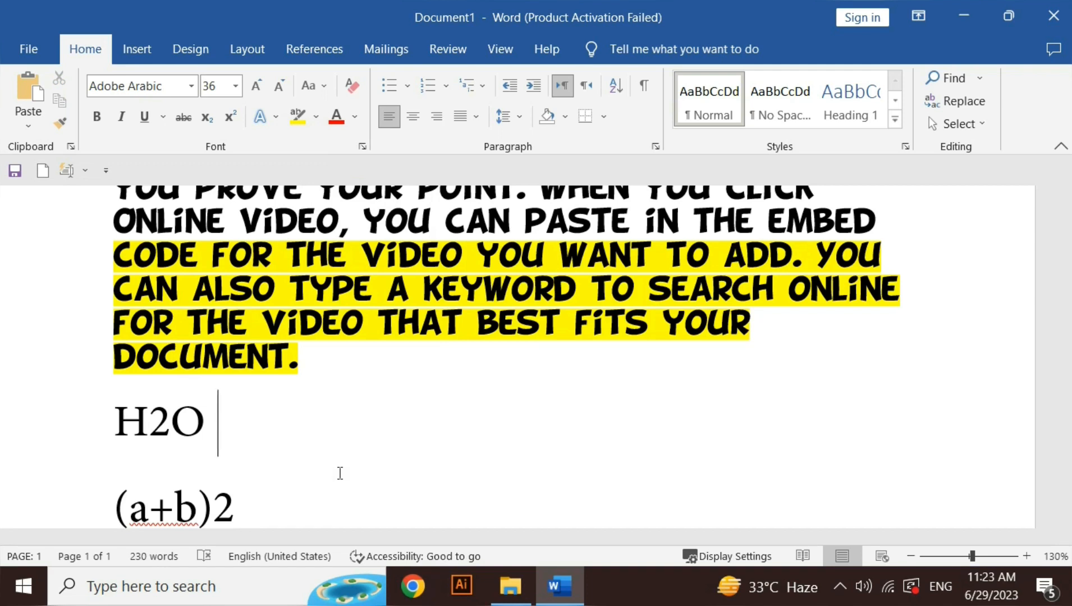
# Set the text highlight to No Color for "H2O" and for the first paragraph's last three lines, starting at "can also type".
pyautogui.moveTo(218, 422); pyautogui.dragTo(108, 419)
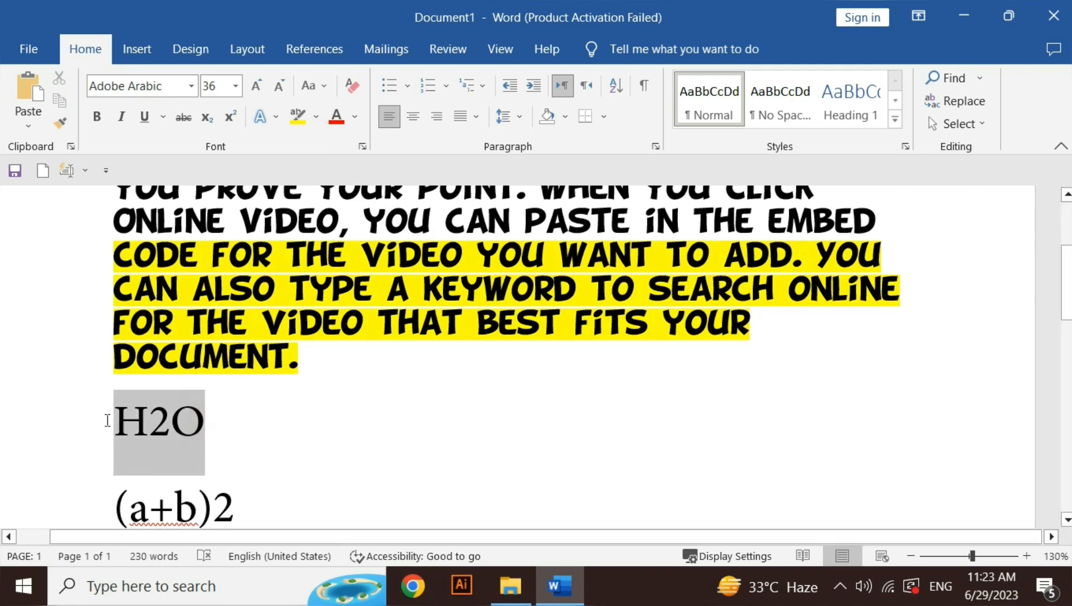
pyautogui.click(321, 117)
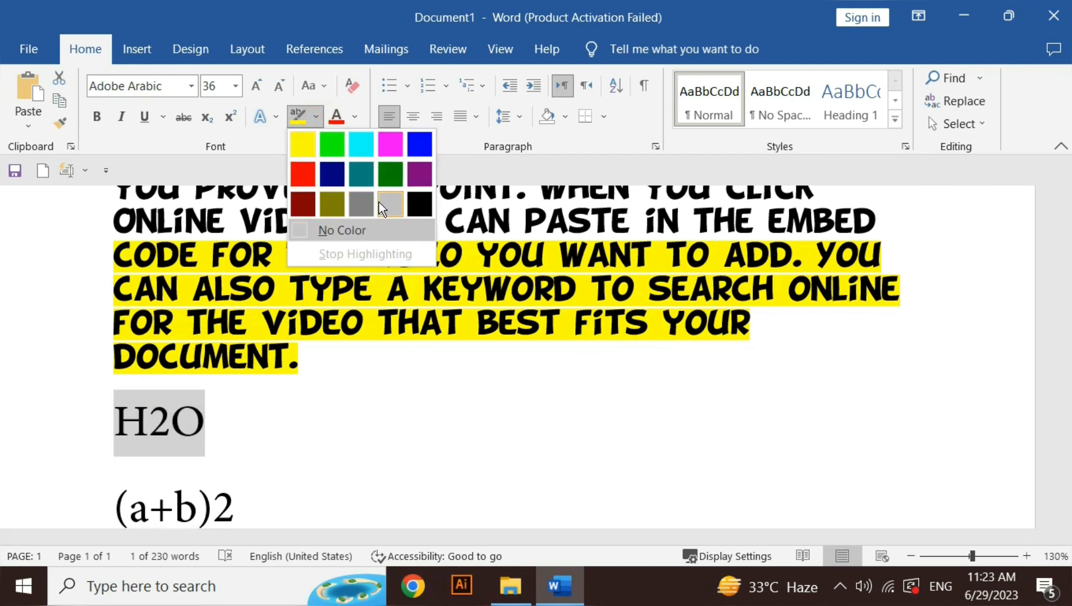
pyautogui.click(351, 236)
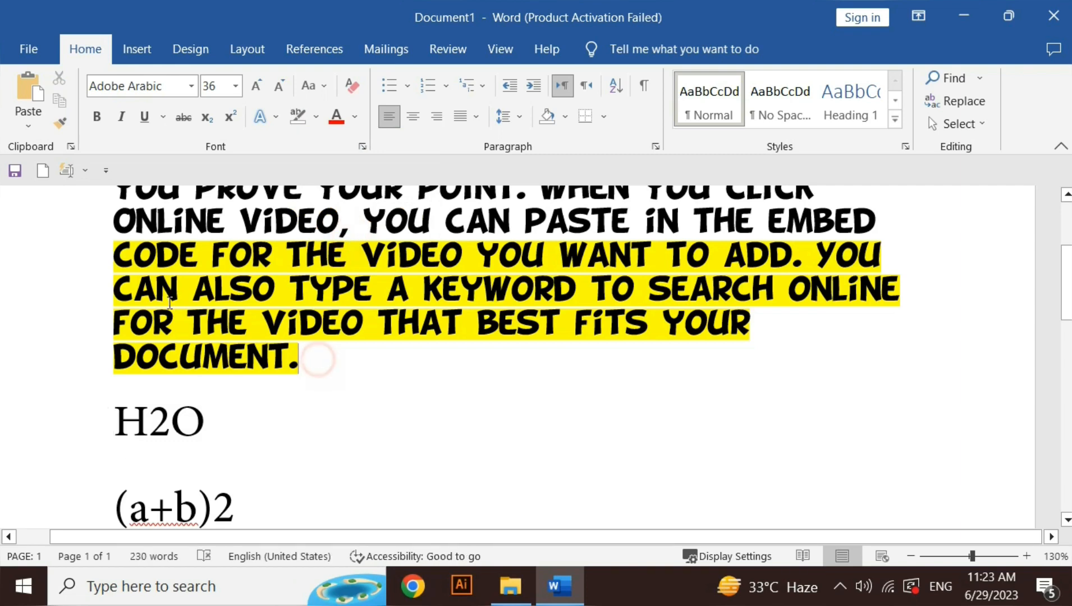
pyautogui.moveTo(316, 360); pyautogui.dragTo(114, 278)
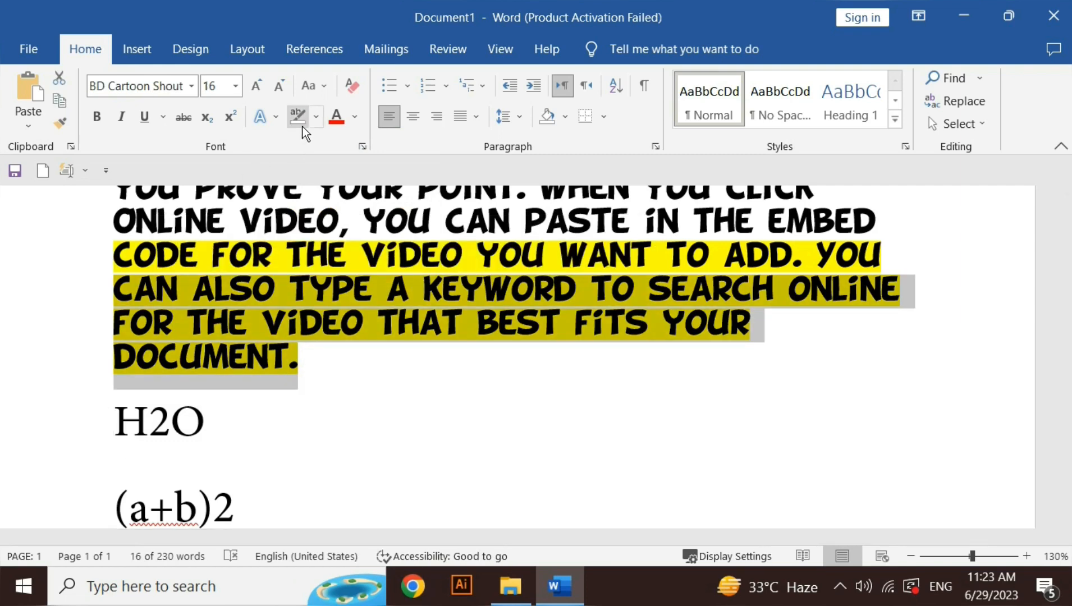
pyautogui.click(321, 123)
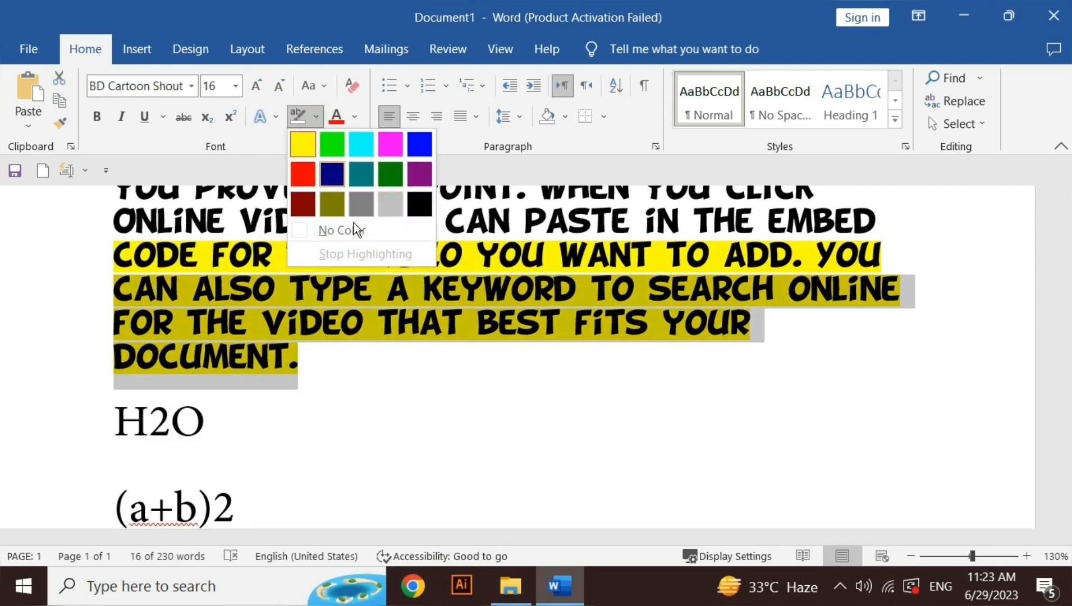
pyautogui.click(357, 238)
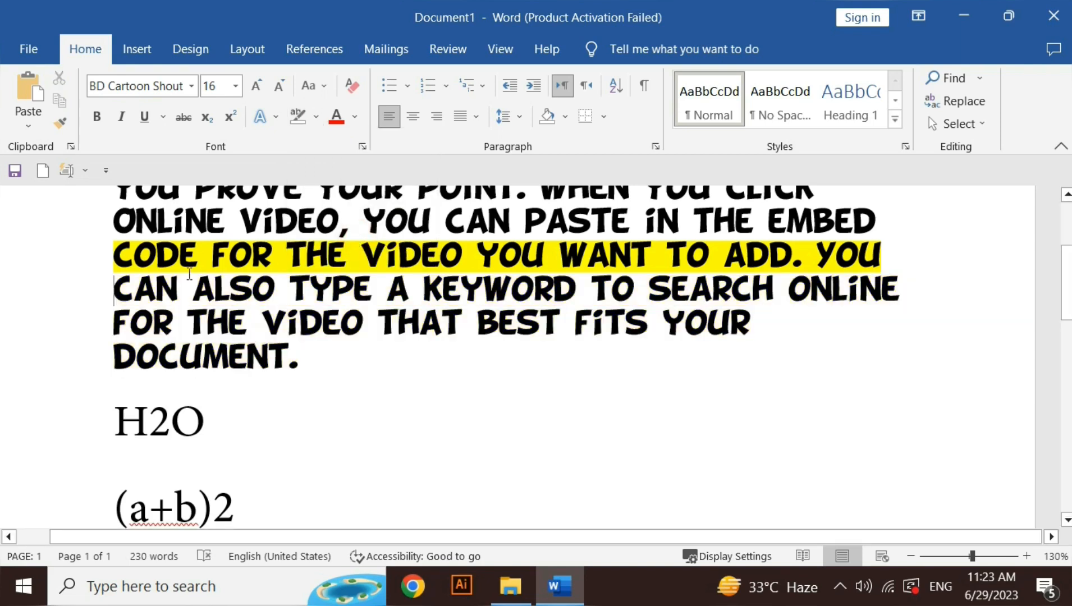
# Remove the yellow highlight from the first paragraph's line "code for the video you want to add. You".
pyautogui.click(87, 256)
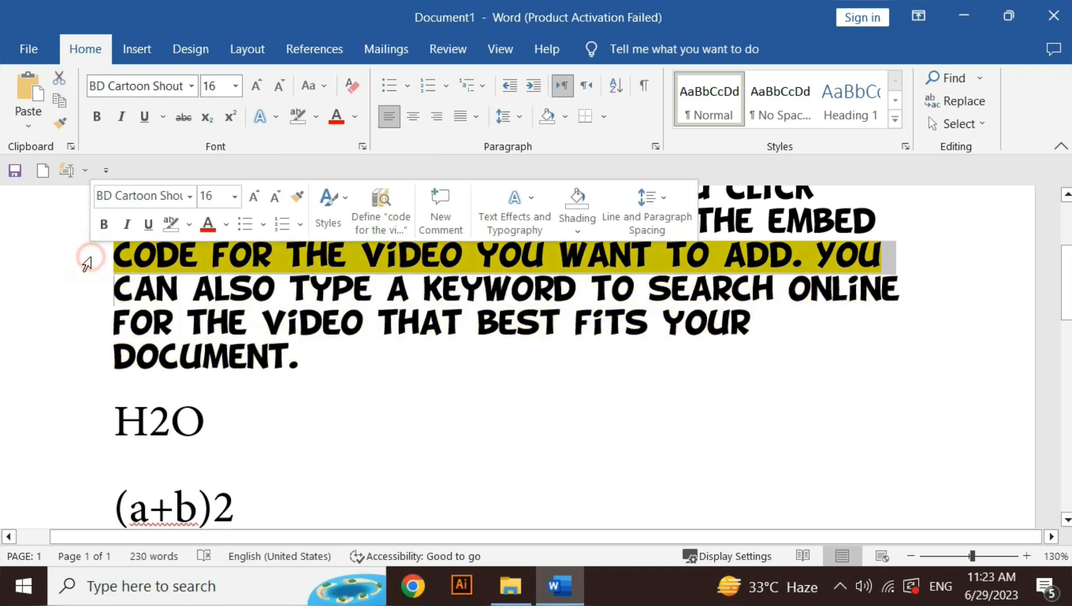
pyautogui.click(313, 117)
pyautogui.click(332, 231)
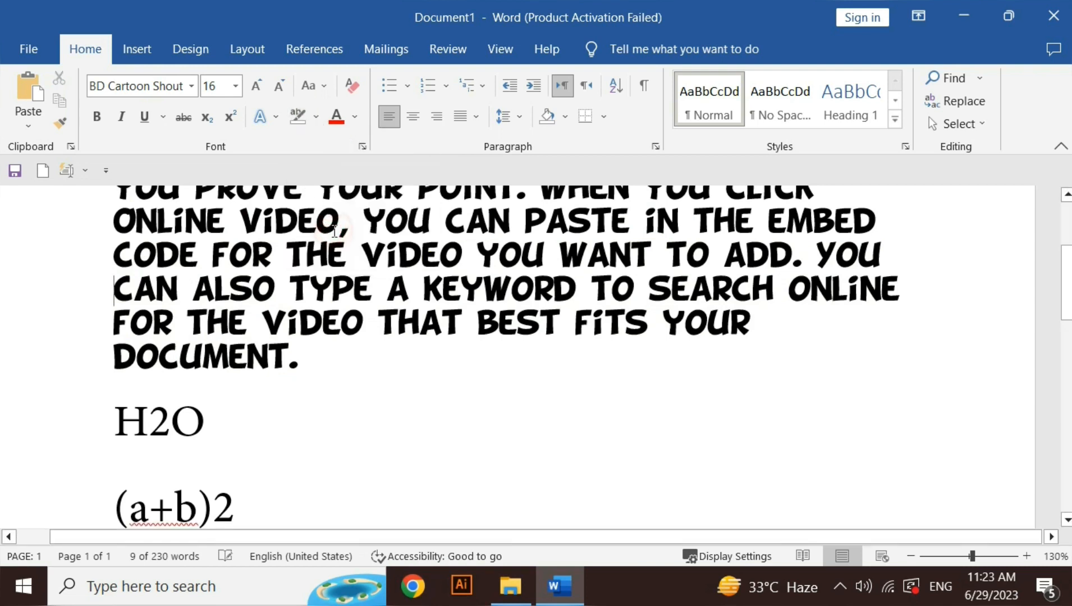
pyautogui.press('Right')
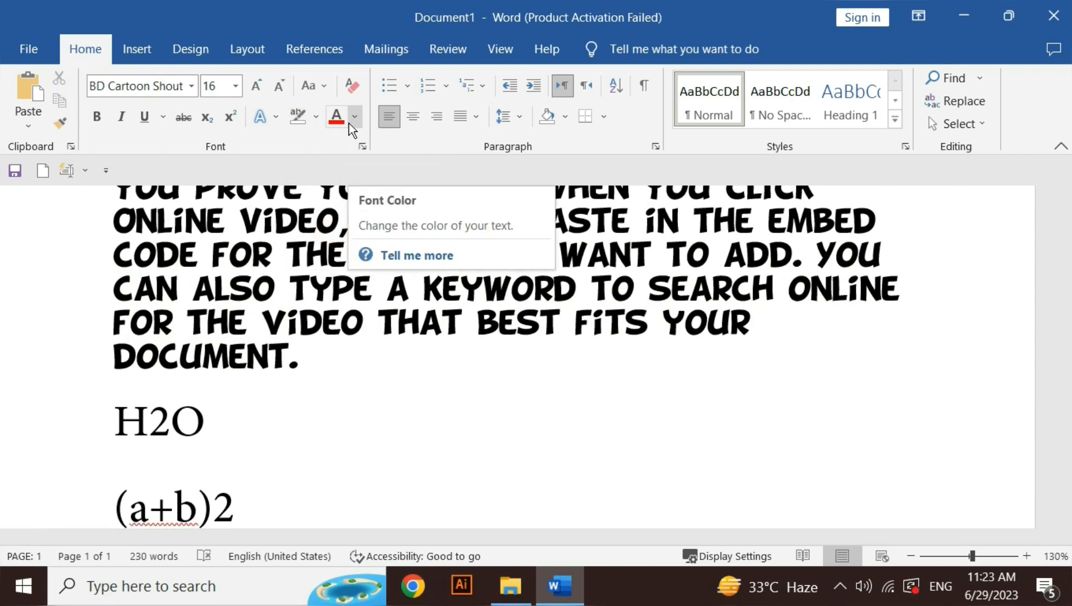
# Apply the custom font colour #A881EF to the first paragraph's last four lines, from "code for the video" to "document.".
pyautogui.moveTo(299, 366); pyautogui.dragTo(156, 314)
pyautogui.click(121, 230)
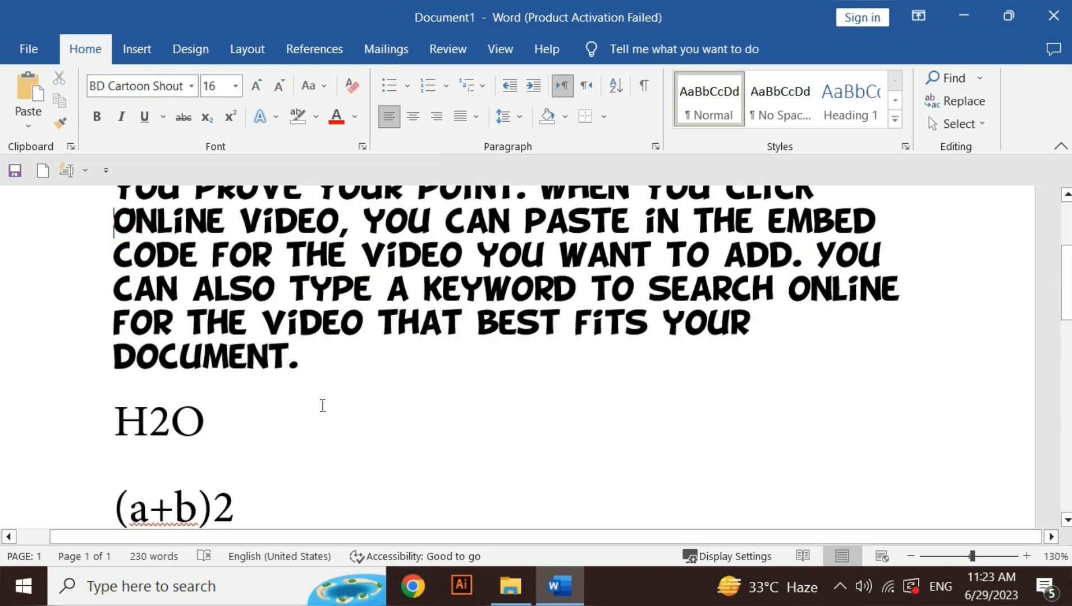
pyautogui.moveTo(311, 359); pyautogui.dragTo(83, 251)
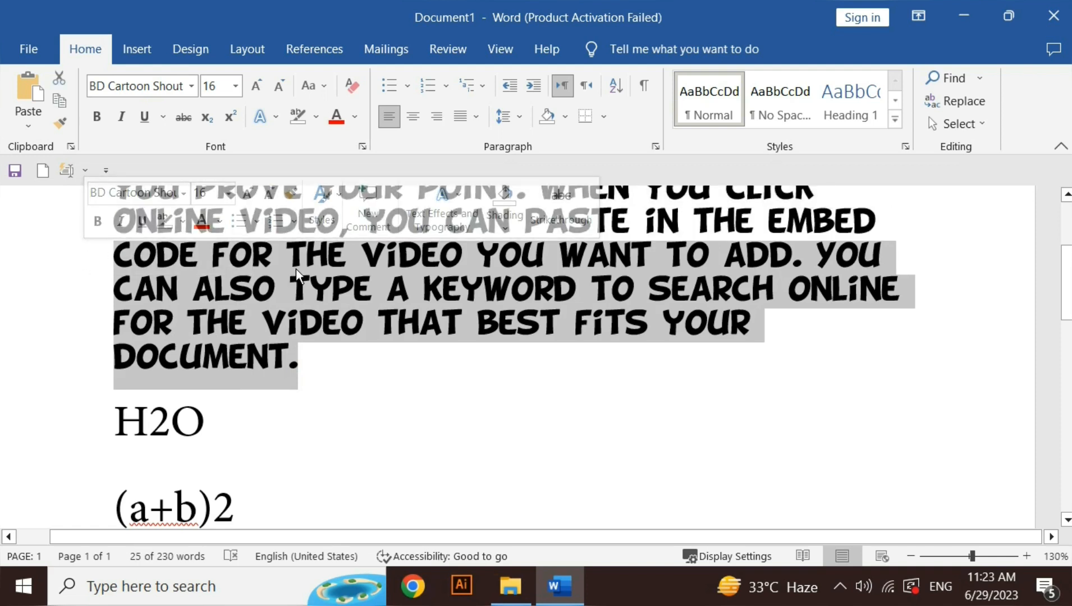
pyautogui.click(359, 117)
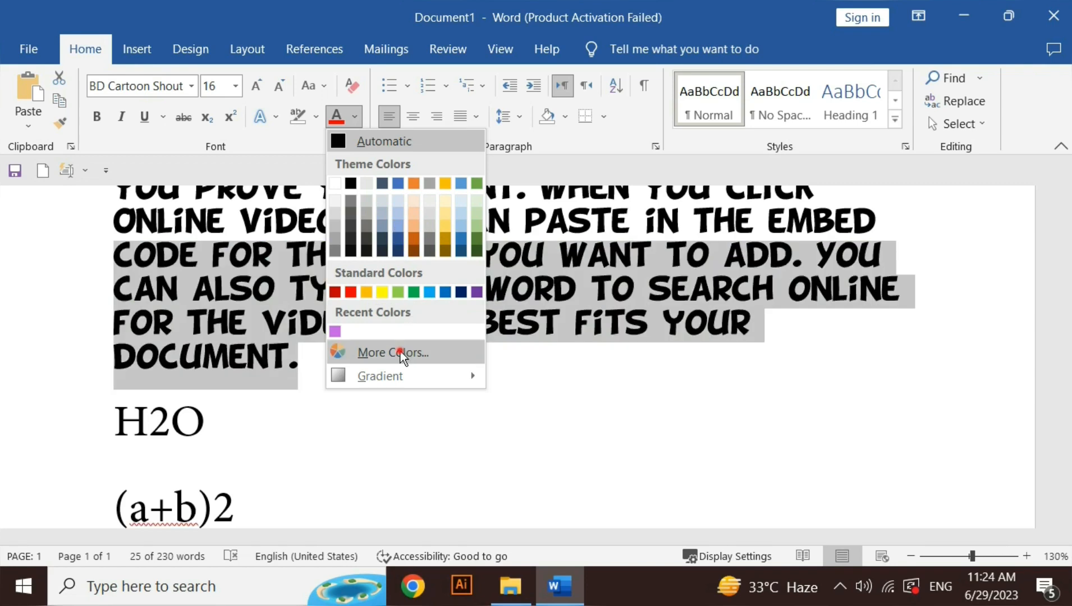
pyautogui.click(400, 352)
pyautogui.click(491, 145)
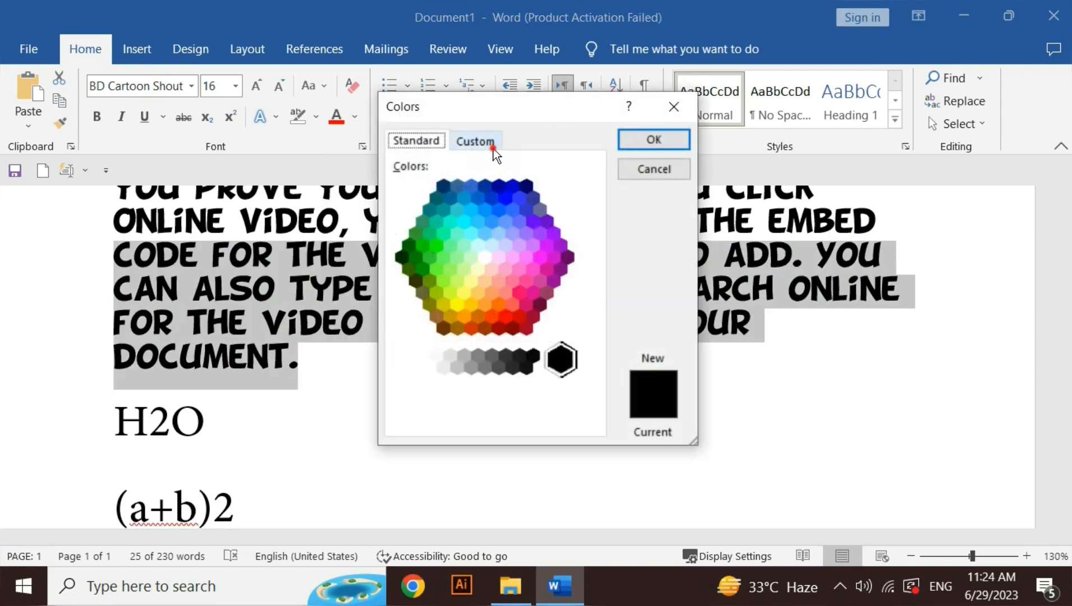
pyautogui.click(542, 227)
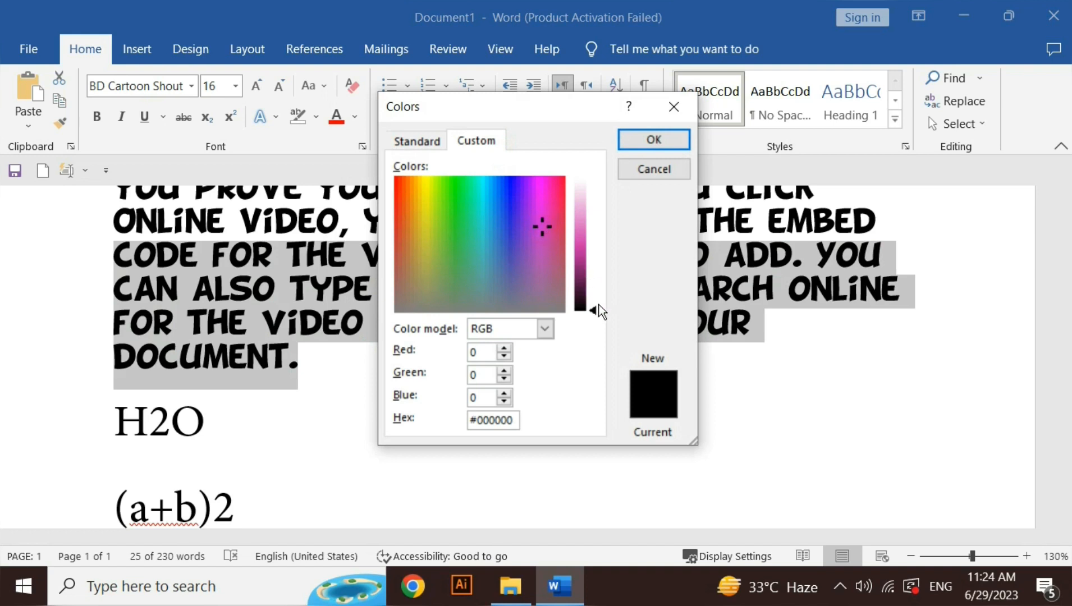
pyautogui.moveTo(597, 310); pyautogui.dragTo(590, 219)
pyautogui.click(517, 206)
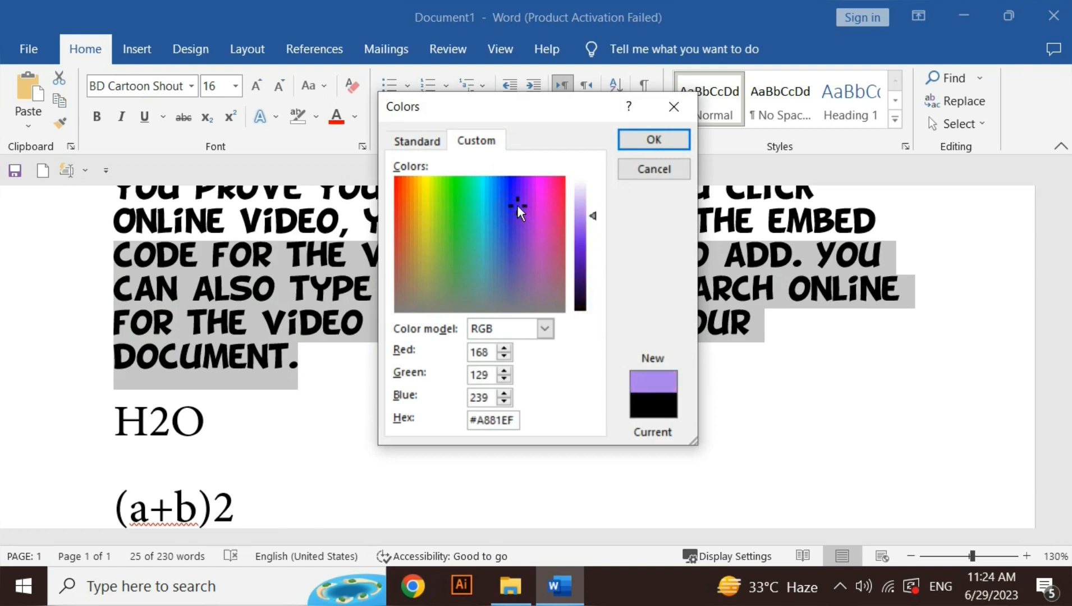
pyautogui.click(646, 145)
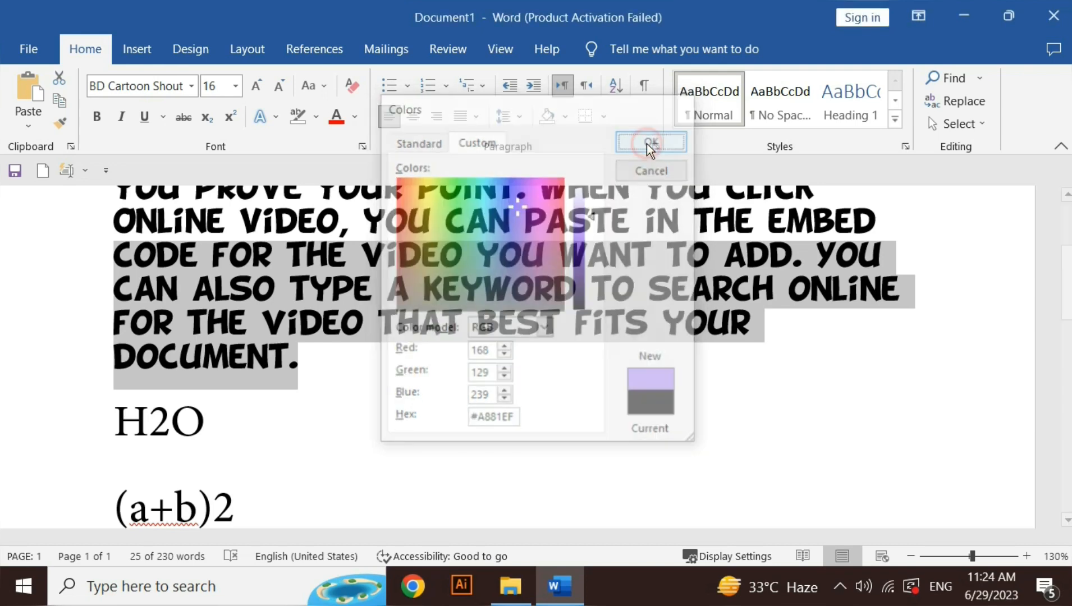
pyautogui.click(463, 303)
# Apply the first gradient in the third row of Light Variations to the purple text from "code for the video" to "document.".
pyautogui.moveTo(303, 366); pyautogui.dragTo(125, 272)
pyautogui.click(354, 119)
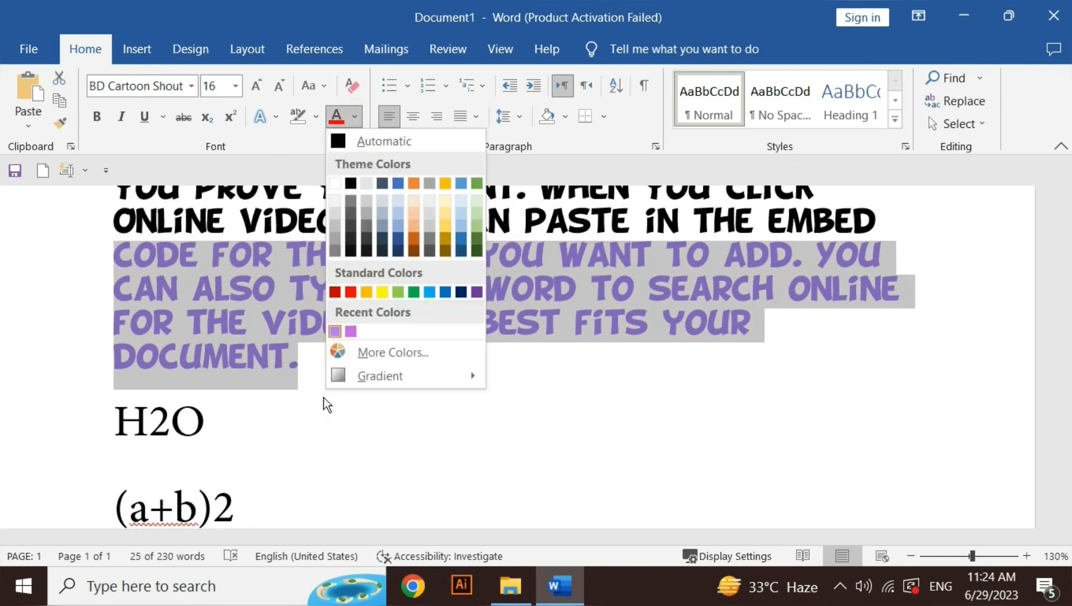
pyautogui.moveTo(385, 381)
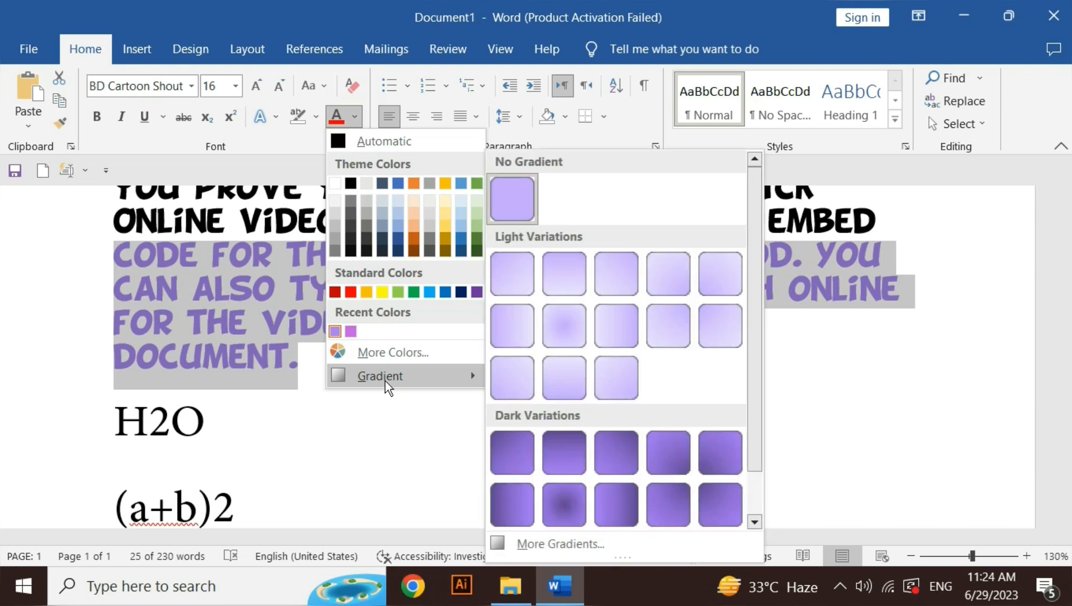
pyautogui.click(257, 357)
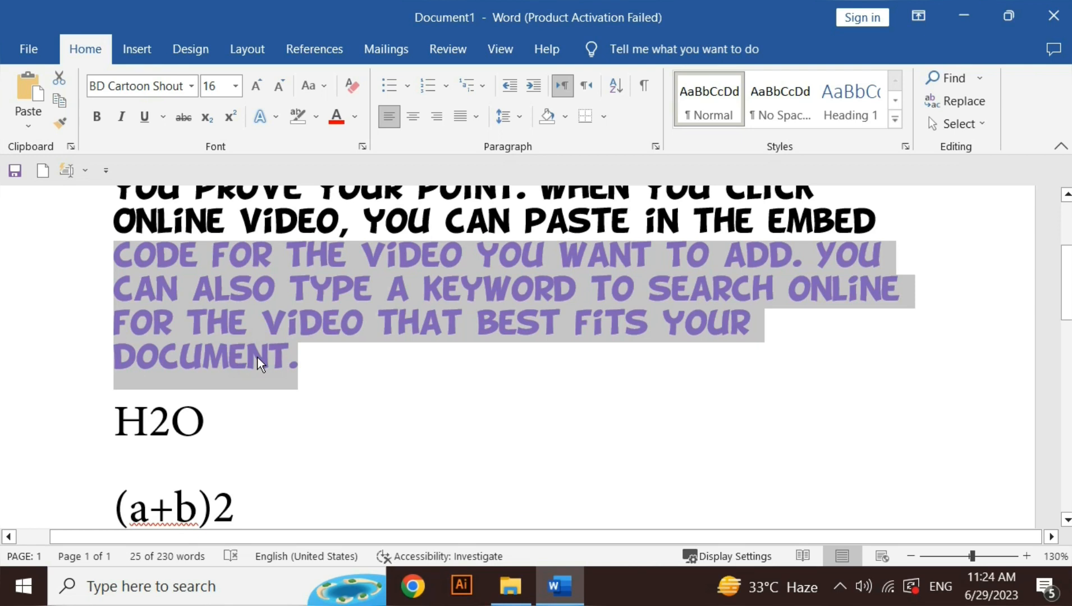
pyautogui.click(359, 123)
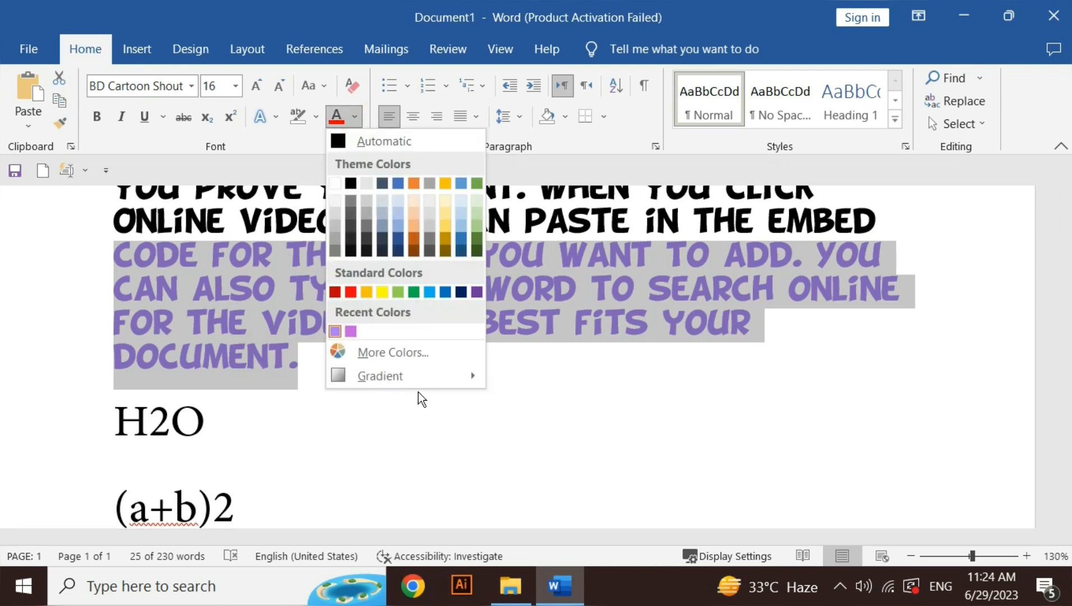
pyautogui.moveTo(418, 382)
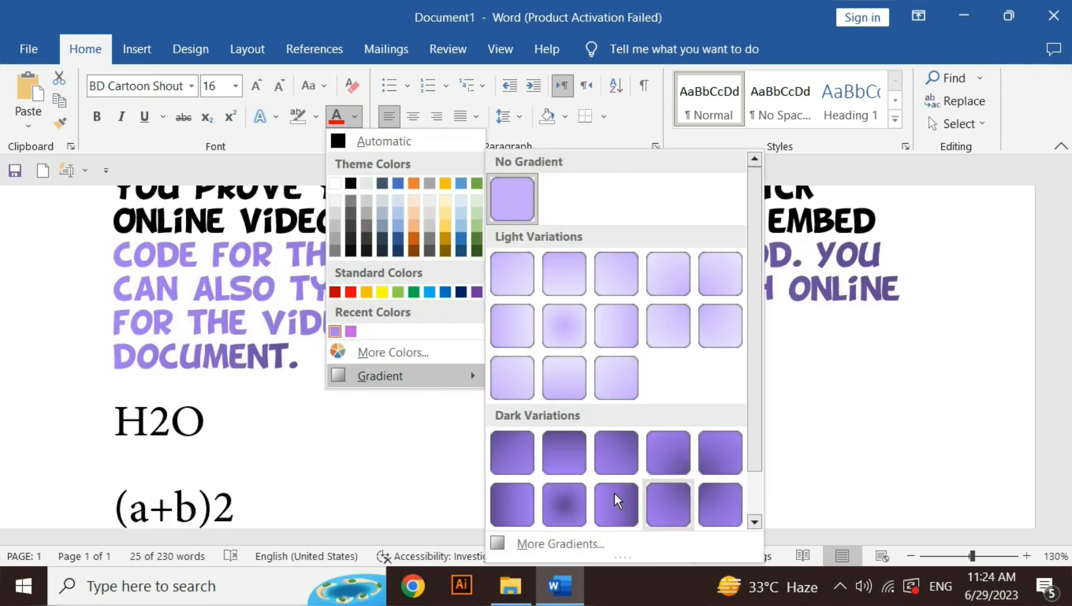
pyautogui.click(531, 383)
pyautogui.click(530, 383)
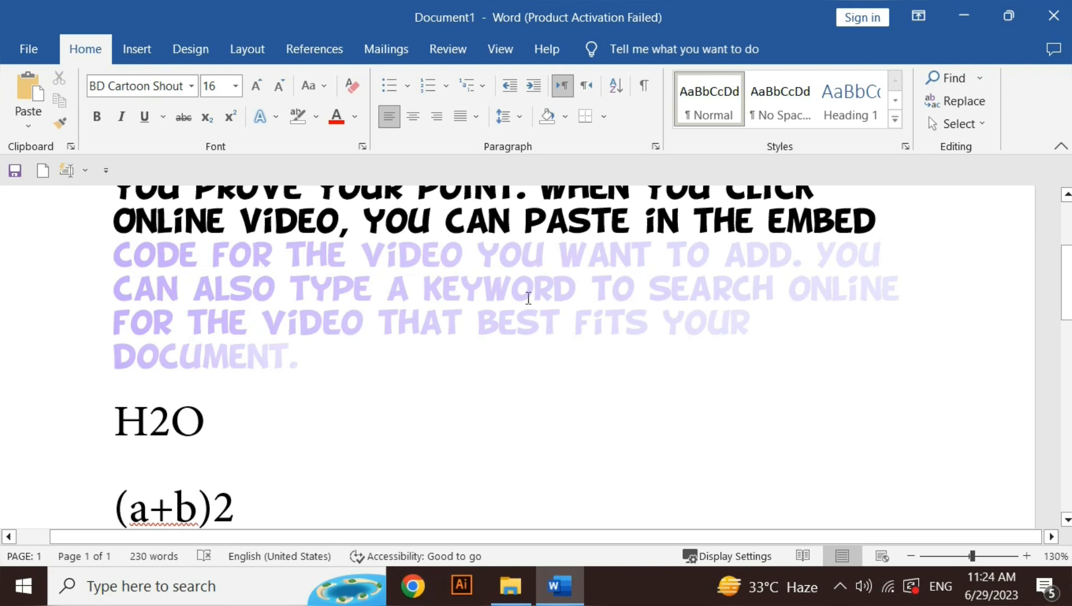
pyautogui.moveTo(297, 360); pyautogui.dragTo(107, 273)
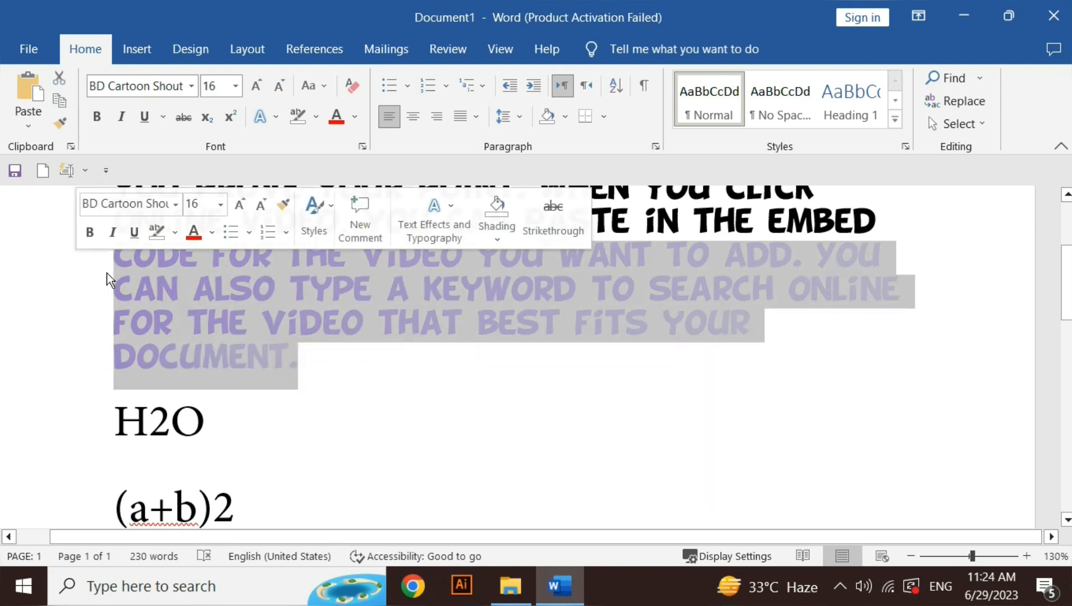
pyautogui.click(355, 115)
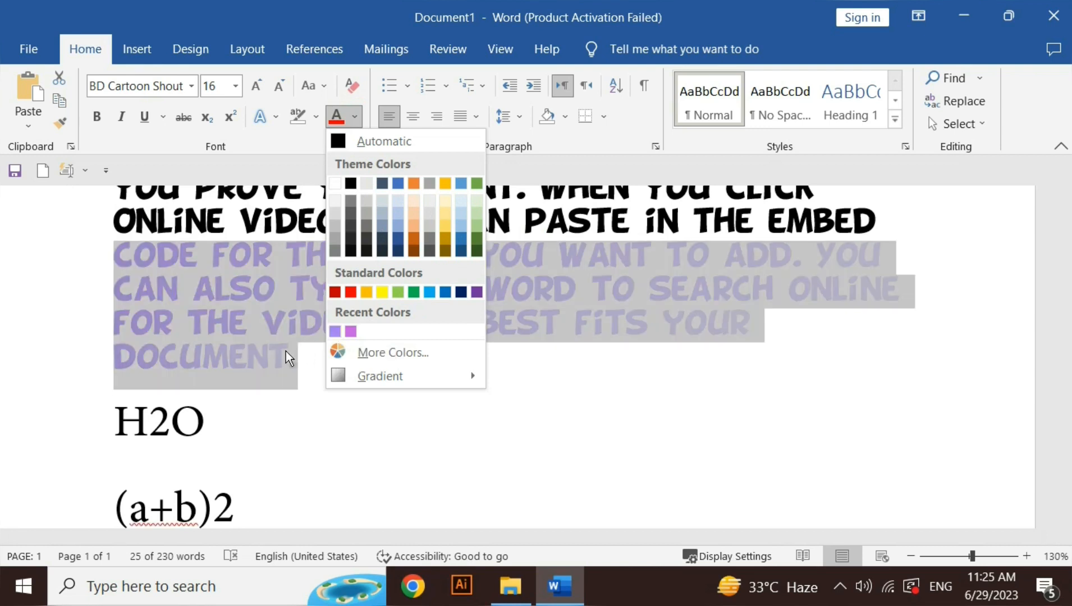
pyautogui.click(286, 351)
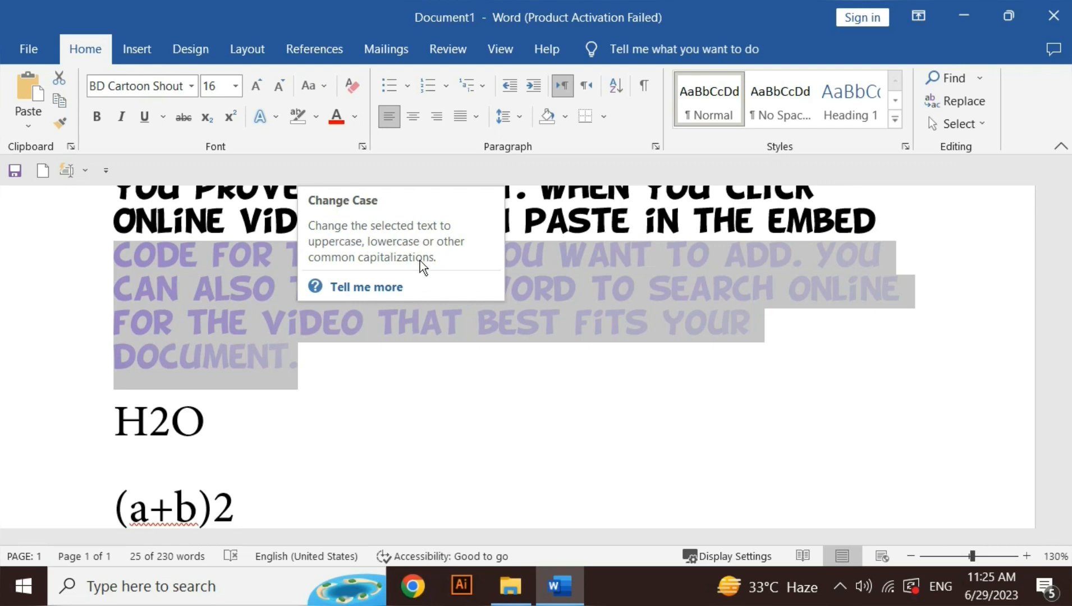
pyautogui.click(315, 367)
# Apply Sentence case to the words "Video provides a powerful" at the start of the first paragraph.
pyautogui.press('Up')
pyautogui.press('Up')
pyautogui.press('Up')
pyautogui.press('Up')
pyautogui.press('Up')
pyautogui.press('Up')
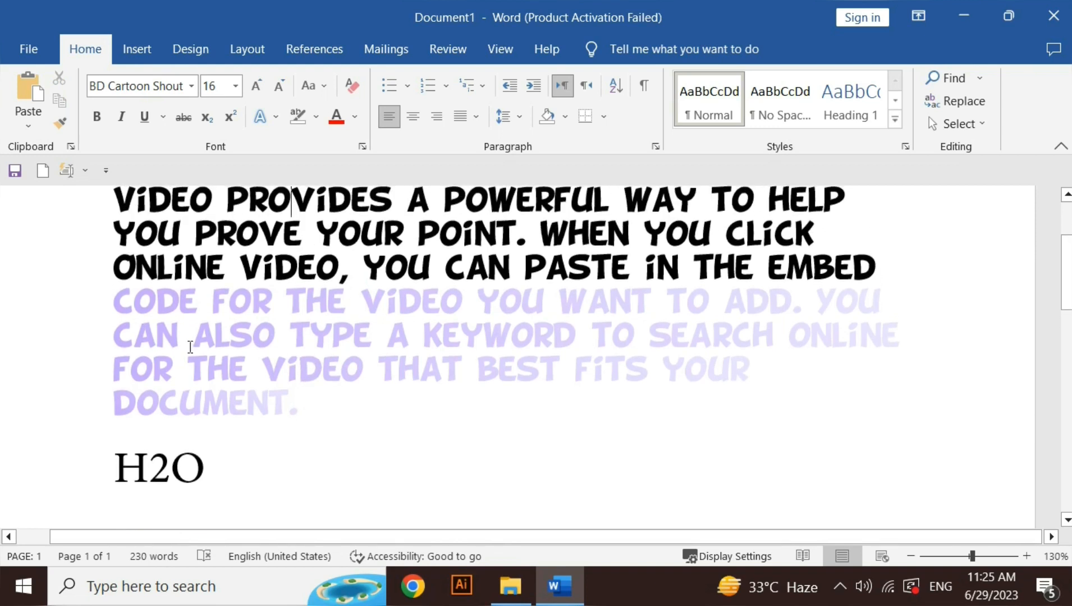
pyautogui.moveTo(111, 201); pyautogui.dragTo(478, 199)
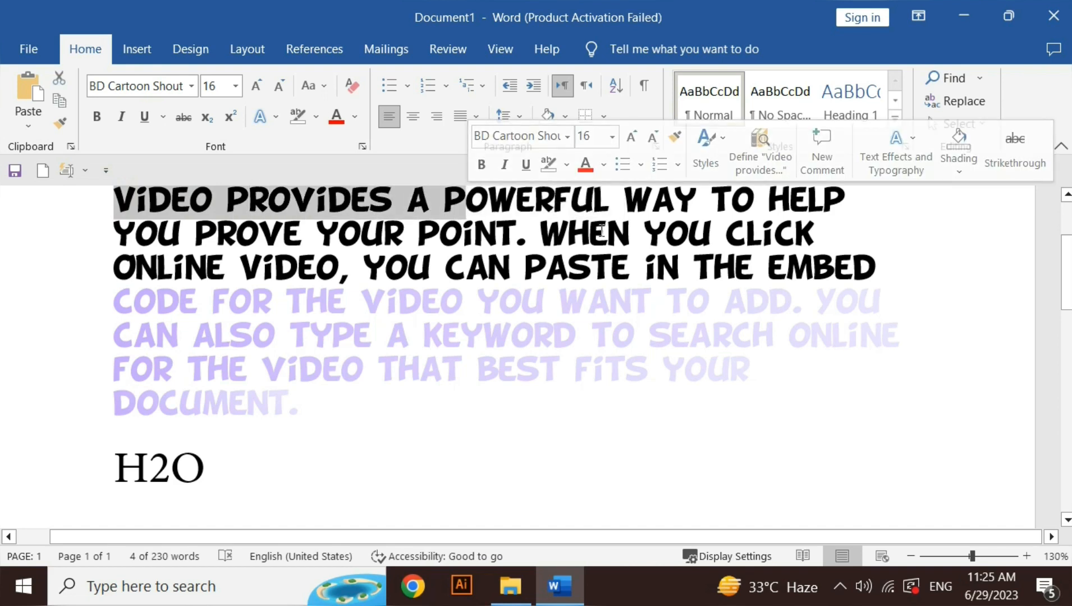
pyautogui.hotkey('ctrl', 'shift', 'Right')
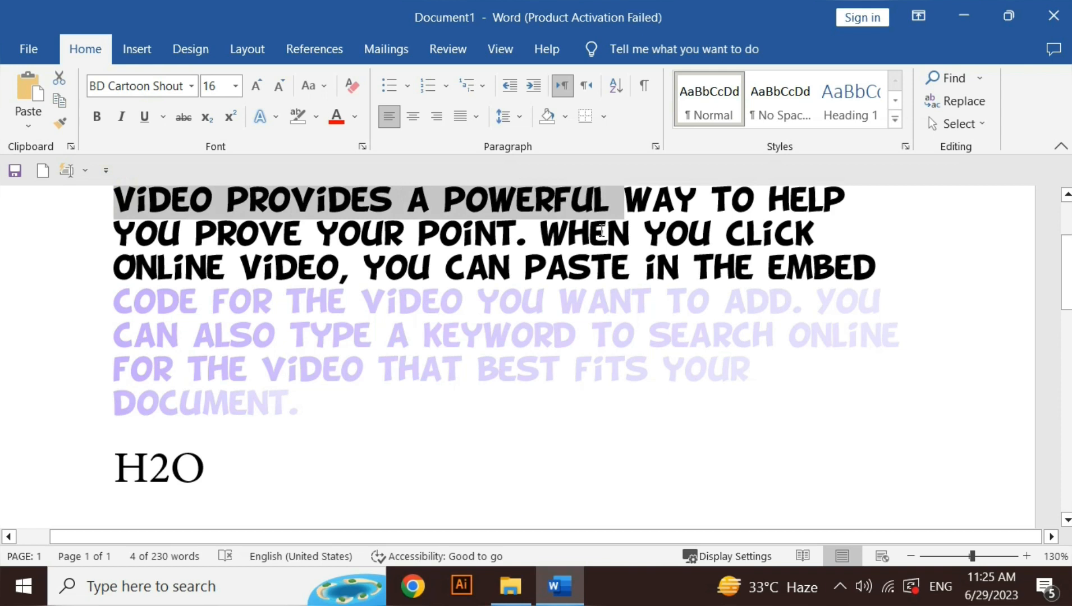
pyautogui.hotkey('shift', 'Left')
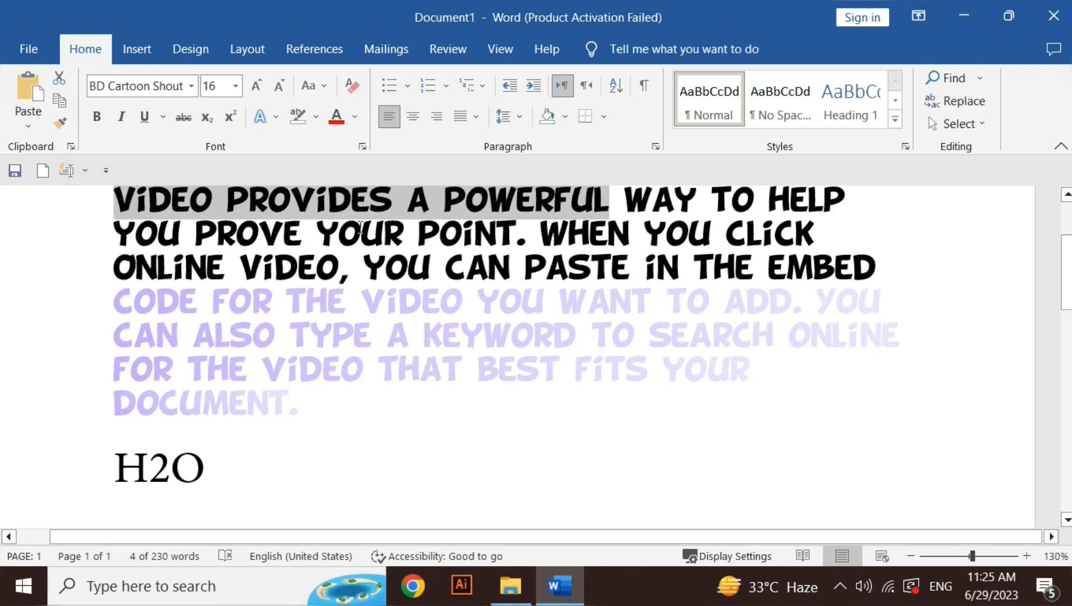
pyautogui.click(322, 86)
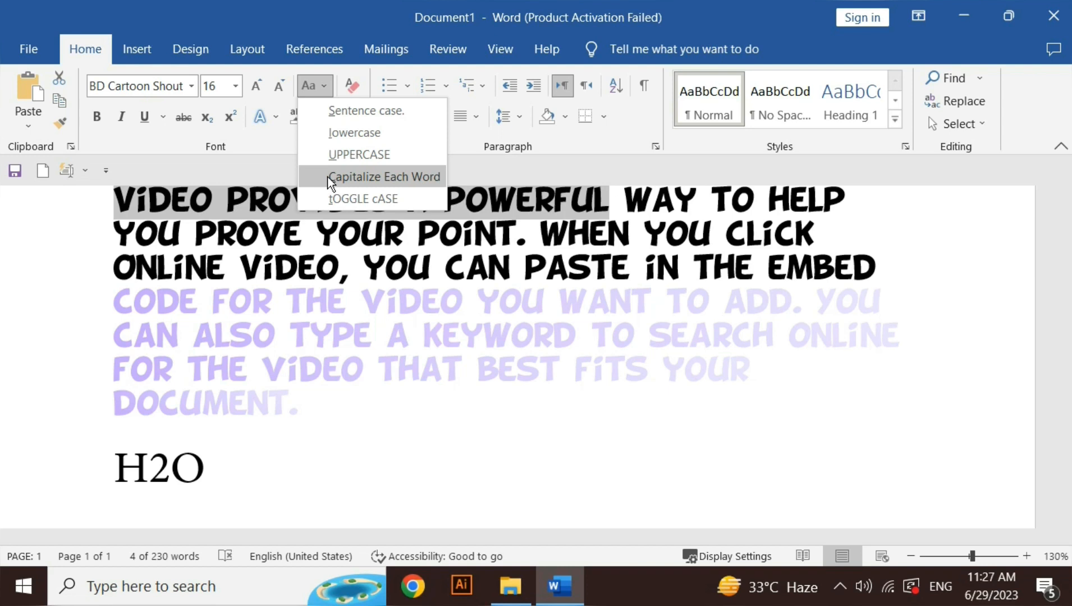
pyautogui.click(354, 111)
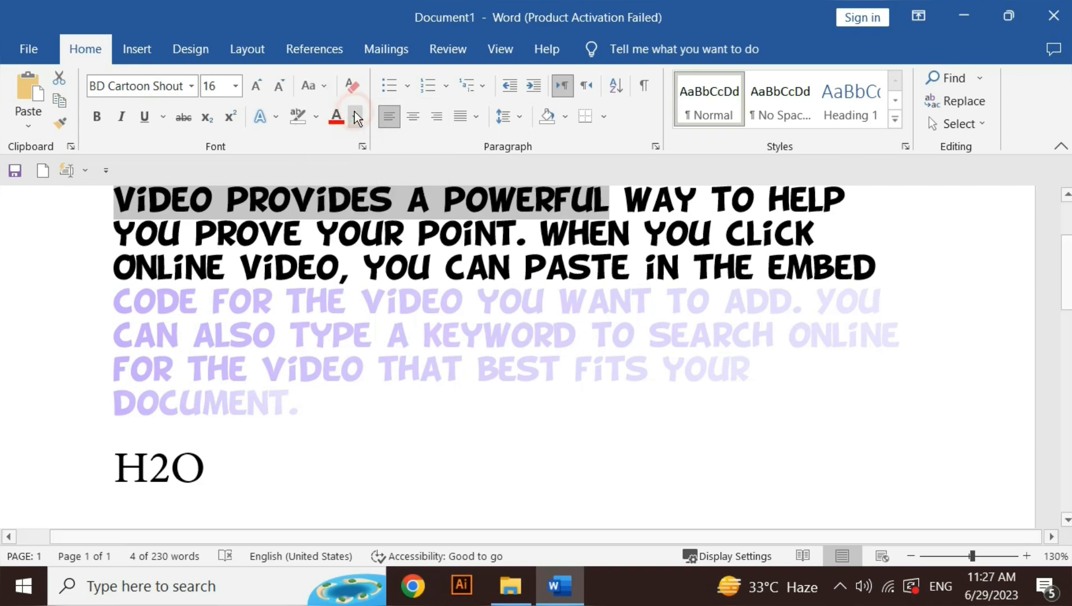
# Replace the capital "T" at the start of the last paragraph, "To make your document look", with a lowercase "t".
pyautogui.press('Down')
pyautogui.press('Down')
pyautogui.press('Down')
pyautogui.press('Down')
pyautogui.click(341, 448)
pyautogui.press('Down')
pyautogui.press('Down')
pyautogui.press('Down')
pyautogui.press('Down')
pyautogui.press('Down')
pyautogui.press('Down')
pyautogui.press('Down')
pyautogui.press('Down')
pyautogui.press('Down')
pyautogui.press('Down')
pyautogui.press('Down')
pyautogui.press('Down')
pyautogui.press('Down')
pyautogui.press('Down')
pyautogui.press('Down')
pyautogui.press('Down')
pyautogui.press('Down')
pyautogui.press('Down')
pyautogui.press('Down')
pyautogui.press('Down')
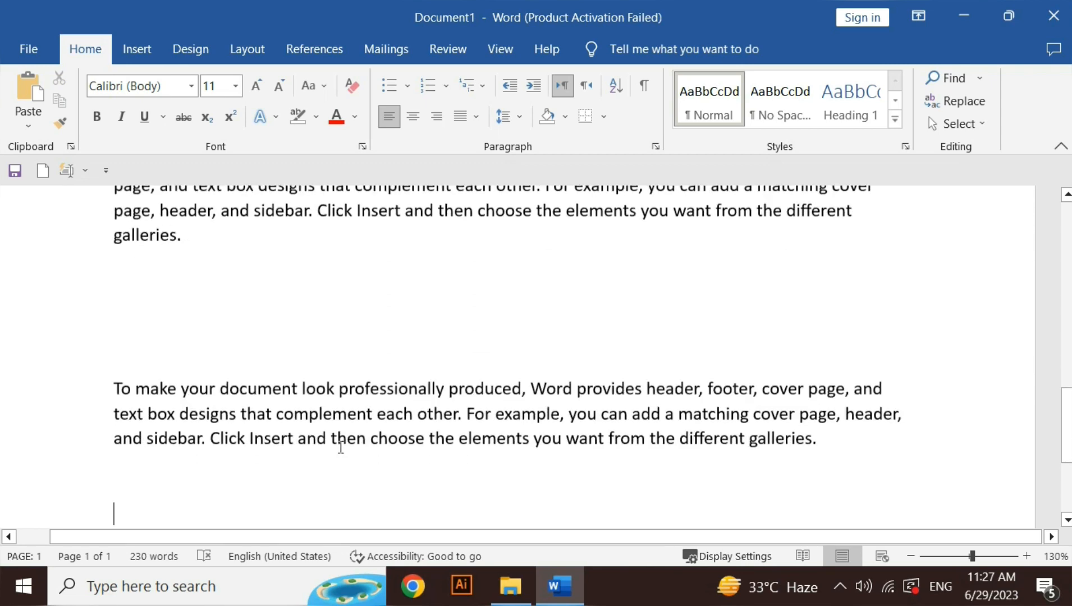
pyautogui.press('Up')
pyautogui.press('Up')
pyautogui.press('Up')
pyautogui.press('Up')
pyautogui.press('Up')
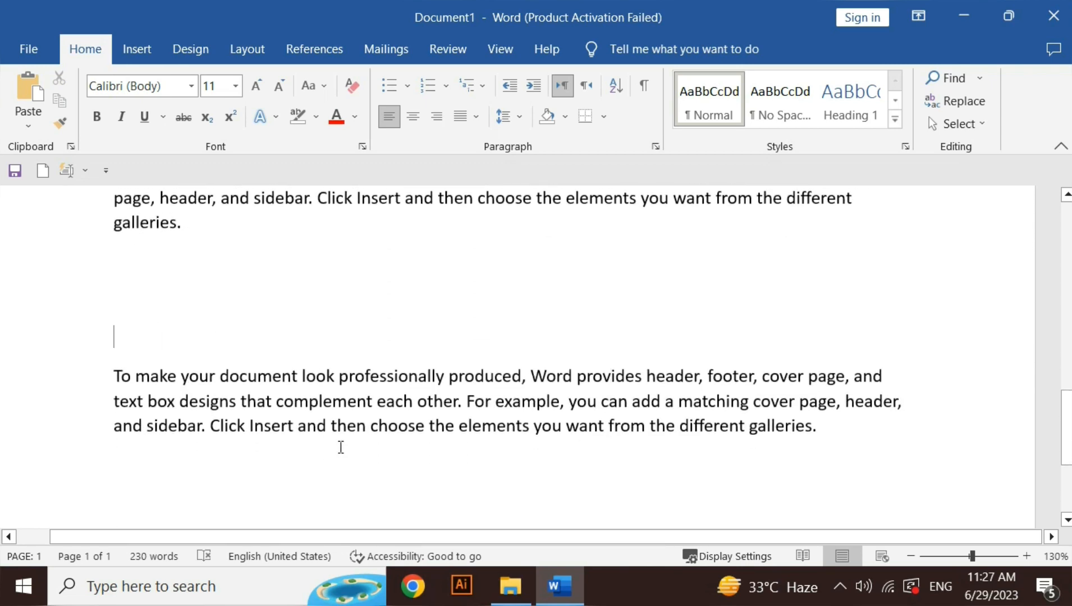
pyautogui.moveTo(105, 371); pyautogui.dragTo(416, 380)
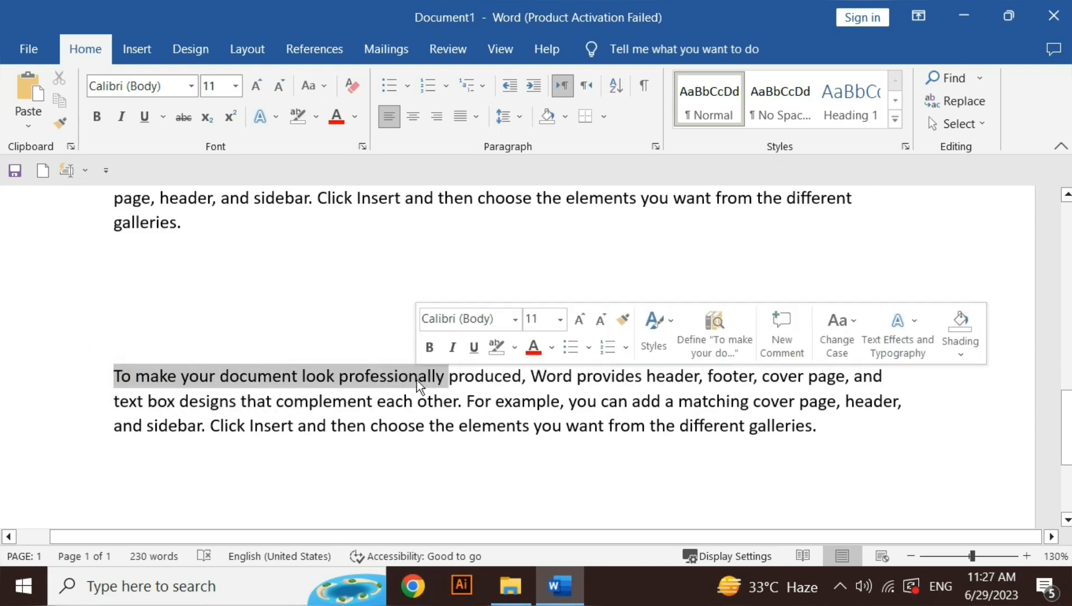
pyautogui.click(331, 90)
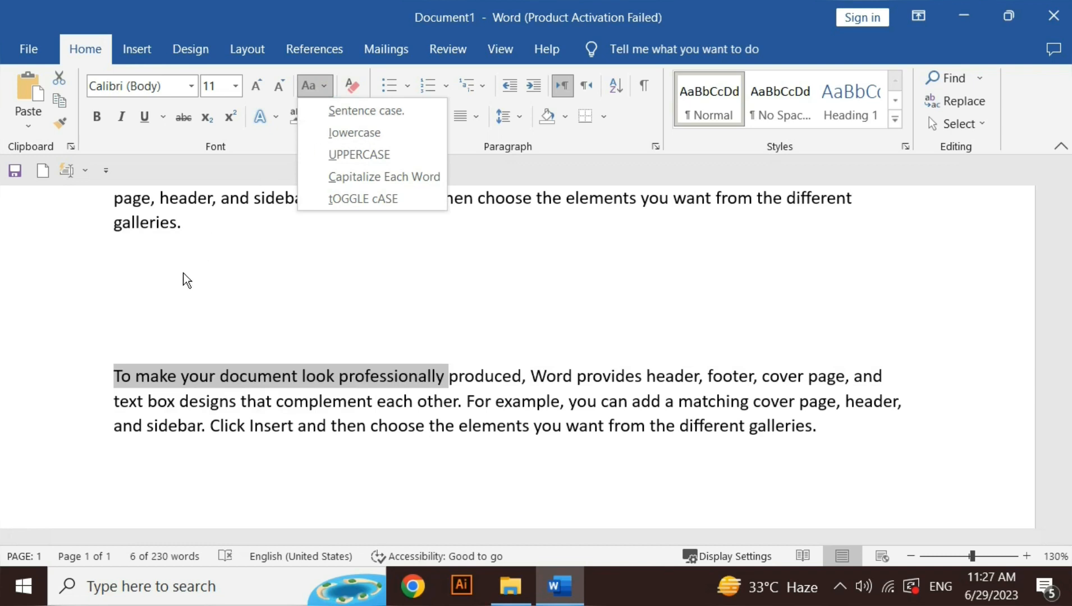
pyautogui.click(127, 380)
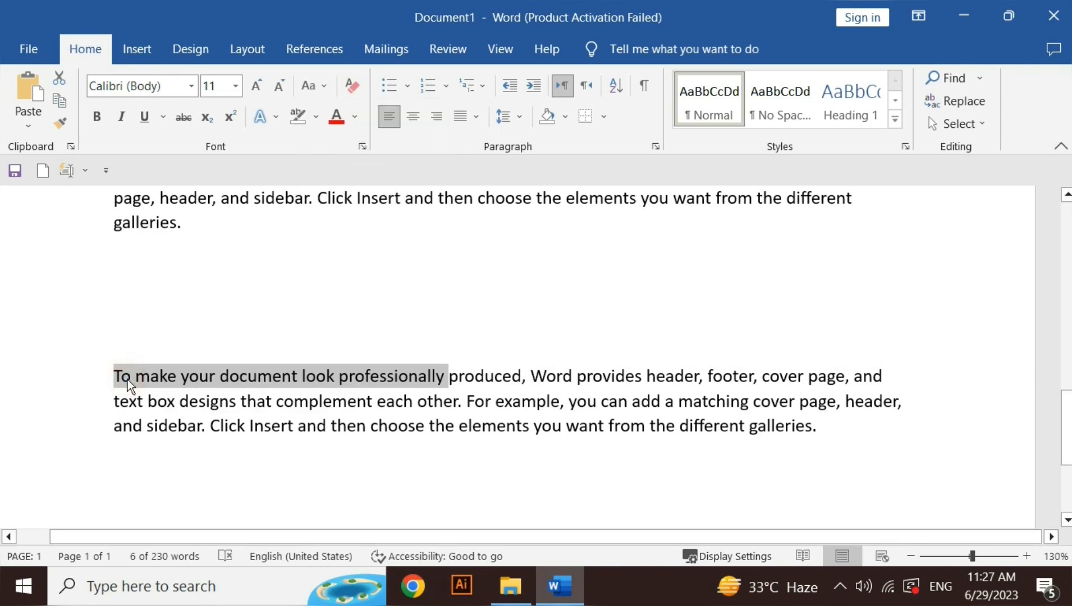
pyautogui.click(127, 380)
pyautogui.press('Left')
pyautogui.press('BackSpace')
pyautogui.write('t')
pyautogui.press('Left')
# Change "to make your document look professionally produced" in the last paragraph to Sentence case.
pyautogui.hotkey('ctrl', 'shift', 'Right')
pyautogui.hotkey('ctrl', 'shift', 'Right')
pyautogui.hotkey('ctrl', 'shift', 'Right')
pyautogui.hotkey('ctrl', 'shift', 'Right')
pyautogui.hotkey('ctrl', 'shift', 'Right')
pyautogui.hotkey('ctrl', 'shift', 'Right')
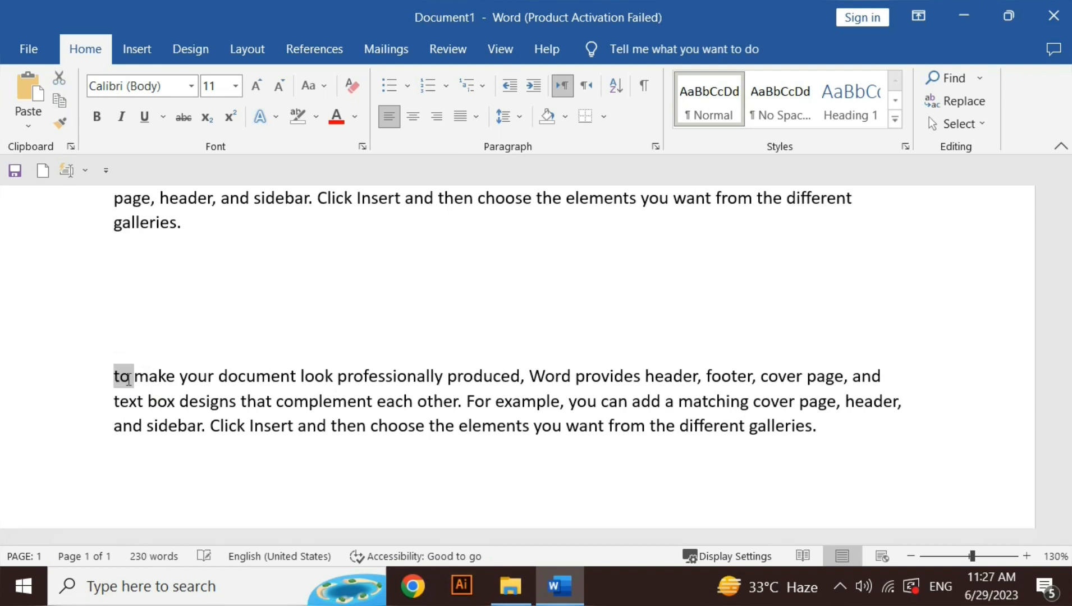
pyautogui.hotkey('ctrl', 'shift', 'Right')
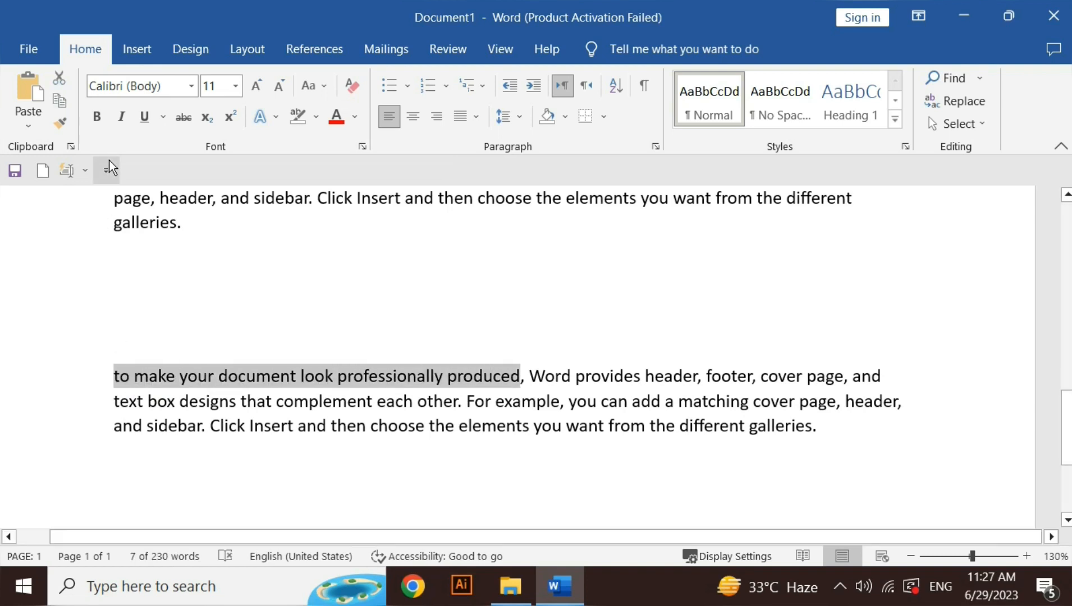
pyautogui.click(321, 88)
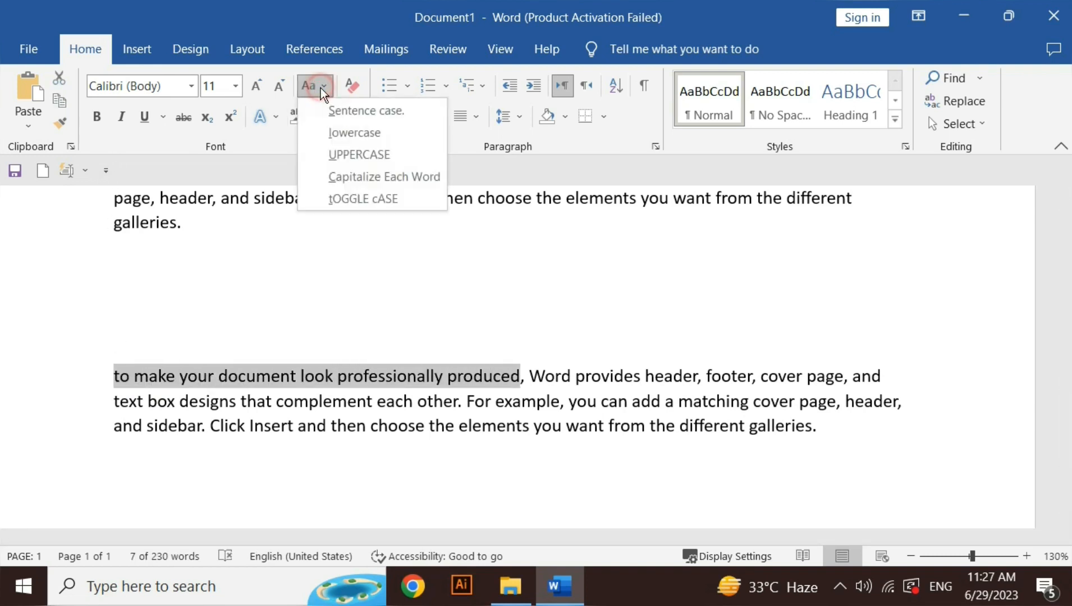
pyautogui.click(341, 112)
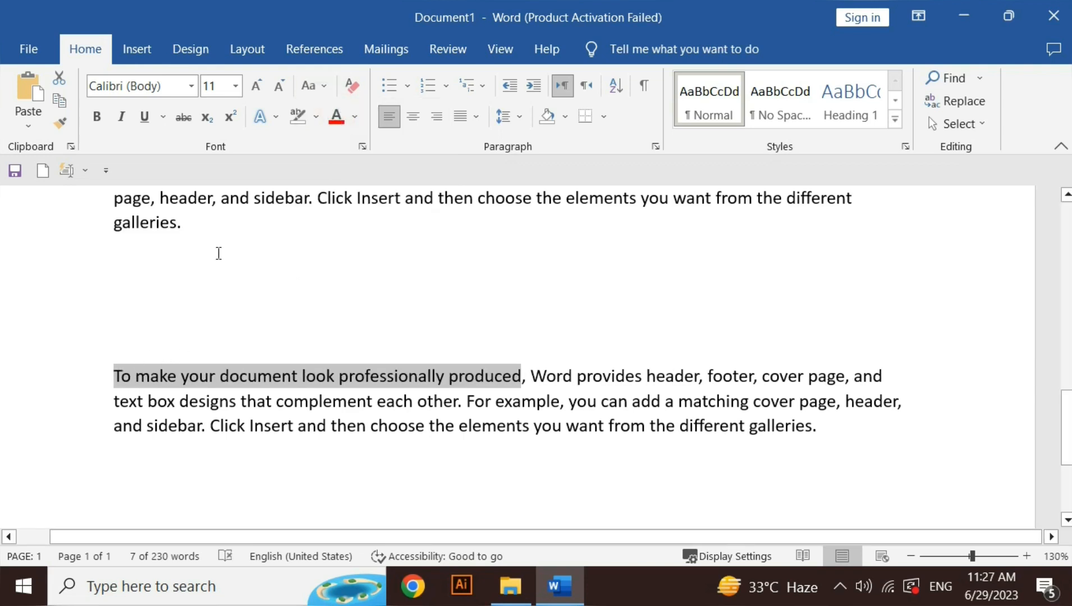
# In the last paragraph's opening phrase, retype "professionally" as "pRofessionally" and "look" as "lOoK".
pyautogui.click(321, 89)
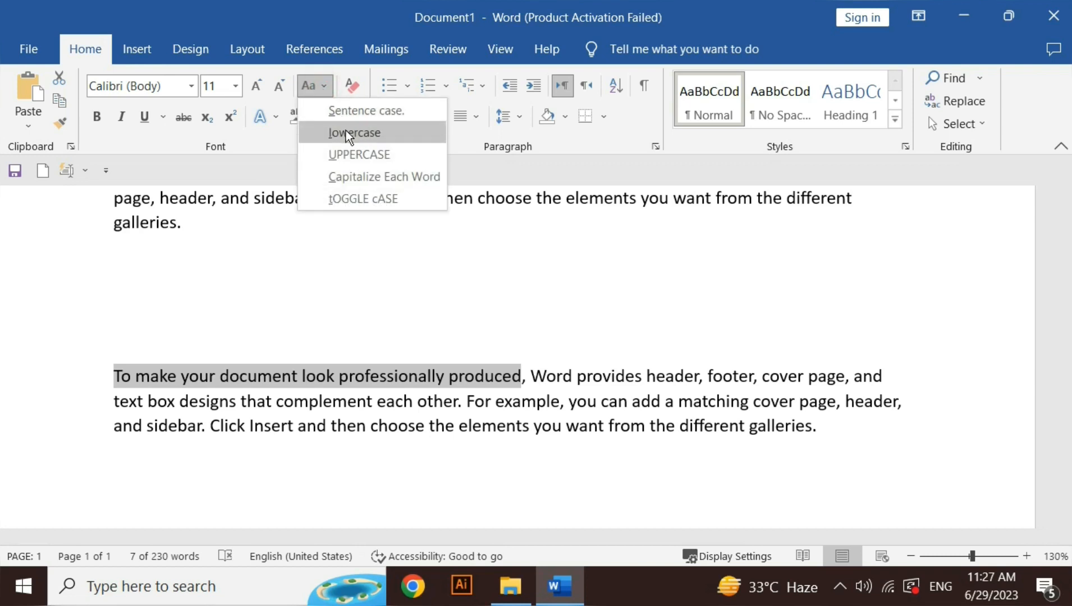
pyautogui.click(358, 377)
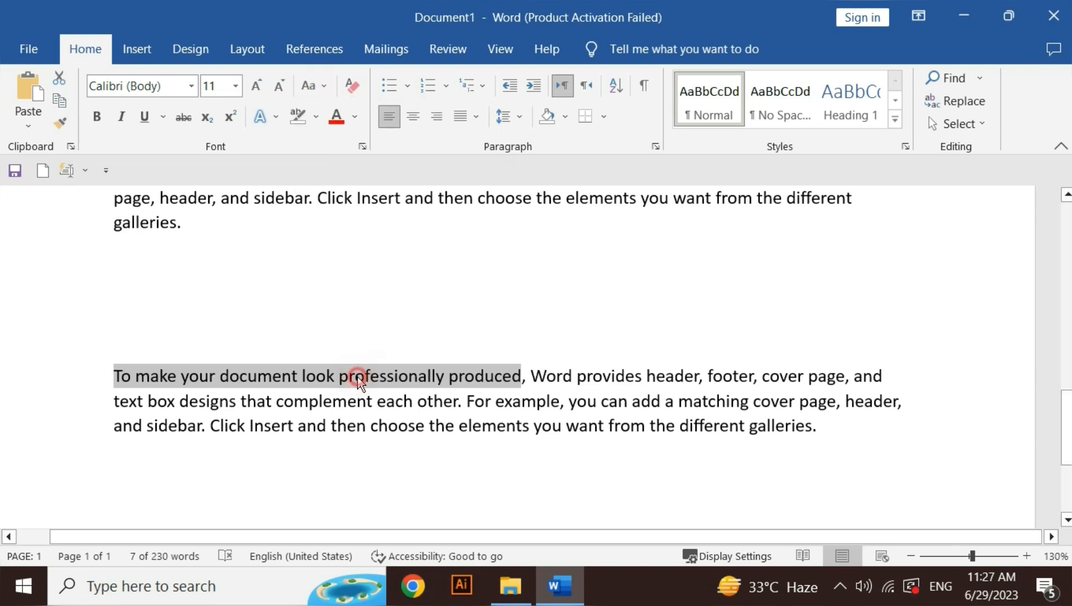
pyautogui.click(358, 377)
pyautogui.press('BackSpace')
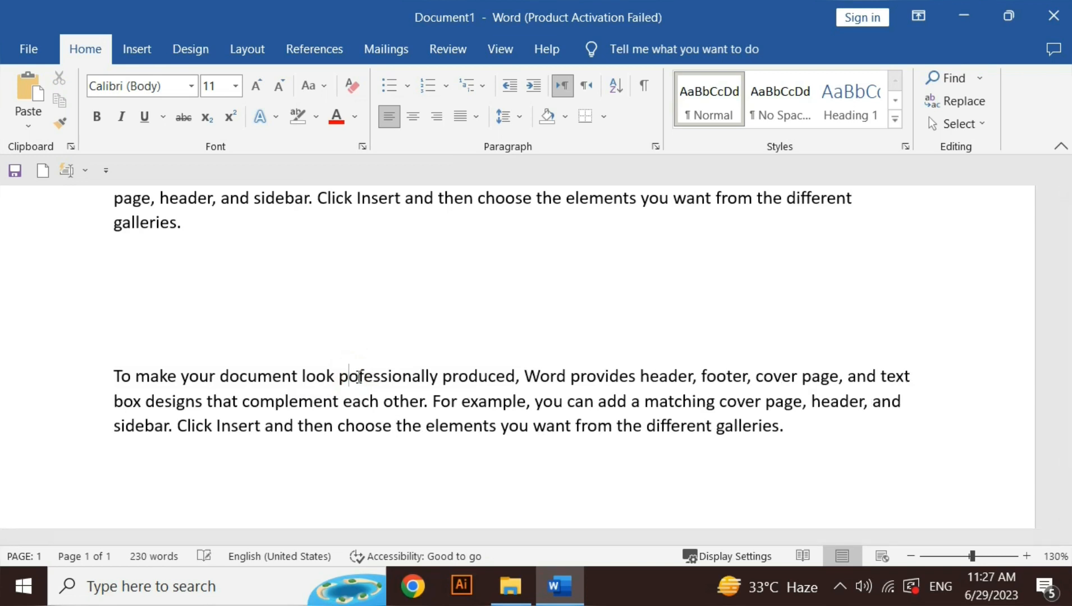
pyautogui.write('R')
pyautogui.press('Left')
pyautogui.press('Left')
pyautogui.press('Left')
pyautogui.press('BackSpace')
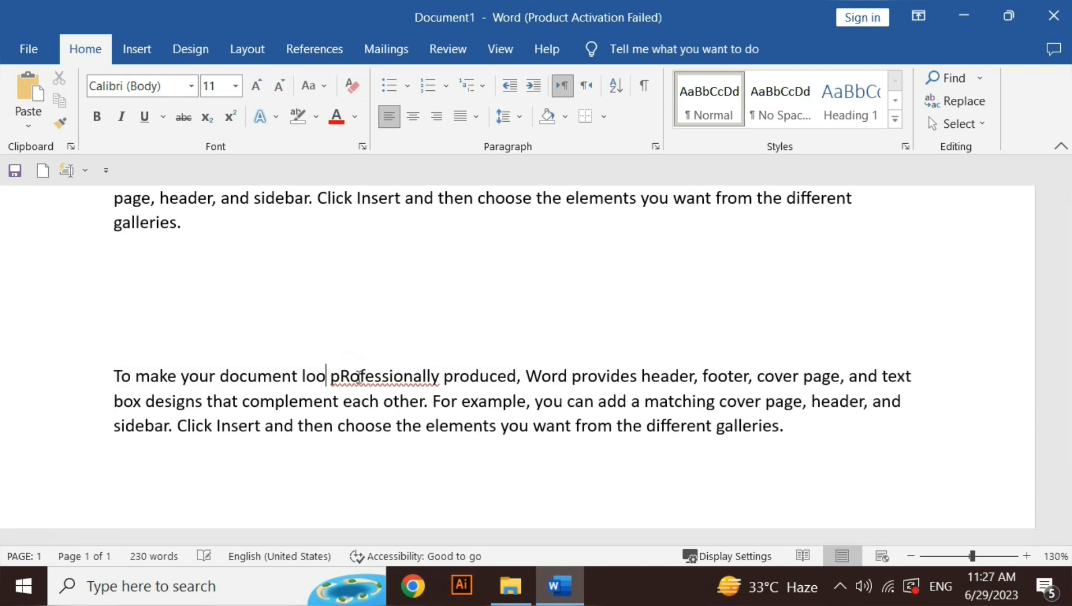
pyautogui.write('K')
pyautogui.press('Left')
pyautogui.press('Left')
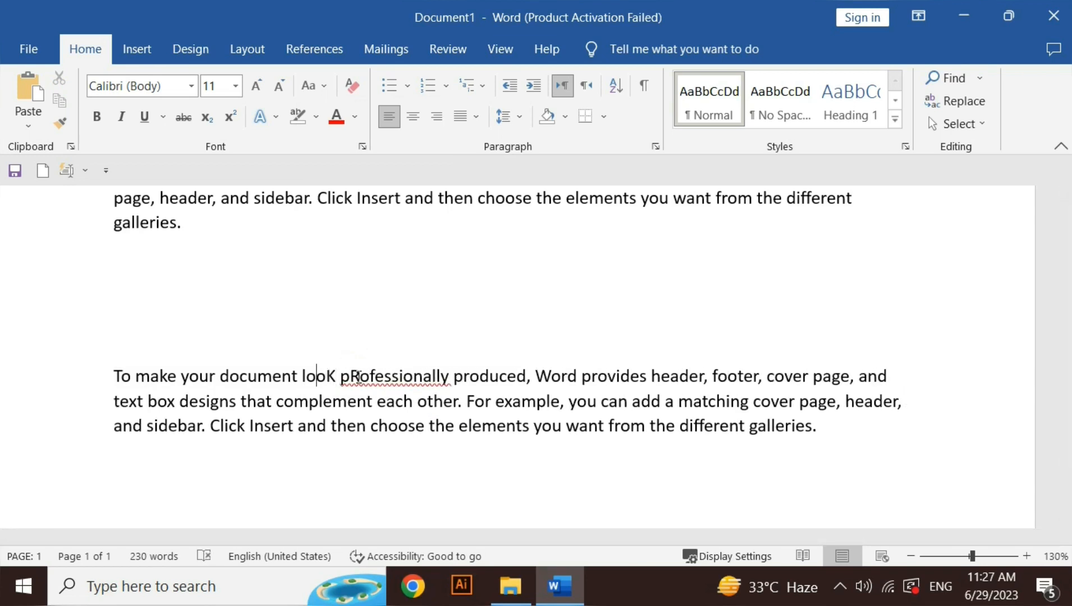
pyautogui.press('BackSpace')
pyautogui.write('O')
# Change the phrase "To make your document lOoK pRofessionally produced," in the last paragraph to lowercase.
pyautogui.press('Right')
pyautogui.press('Right')
pyautogui.press('Right')
pyautogui.press('Right')
pyautogui.press('Right')
pyautogui.press('Right')
pyautogui.press('Right')
pyautogui.press('Right')
pyautogui.press('Right')
pyautogui.press('Right')
pyautogui.press('Right')
pyautogui.press('Right')
pyautogui.press('Right')
pyautogui.press('Right')
pyautogui.press('Right')
pyautogui.press('Right')
pyautogui.press('Right')
pyautogui.press('Right')
pyautogui.press('Right')
pyautogui.press('Right')
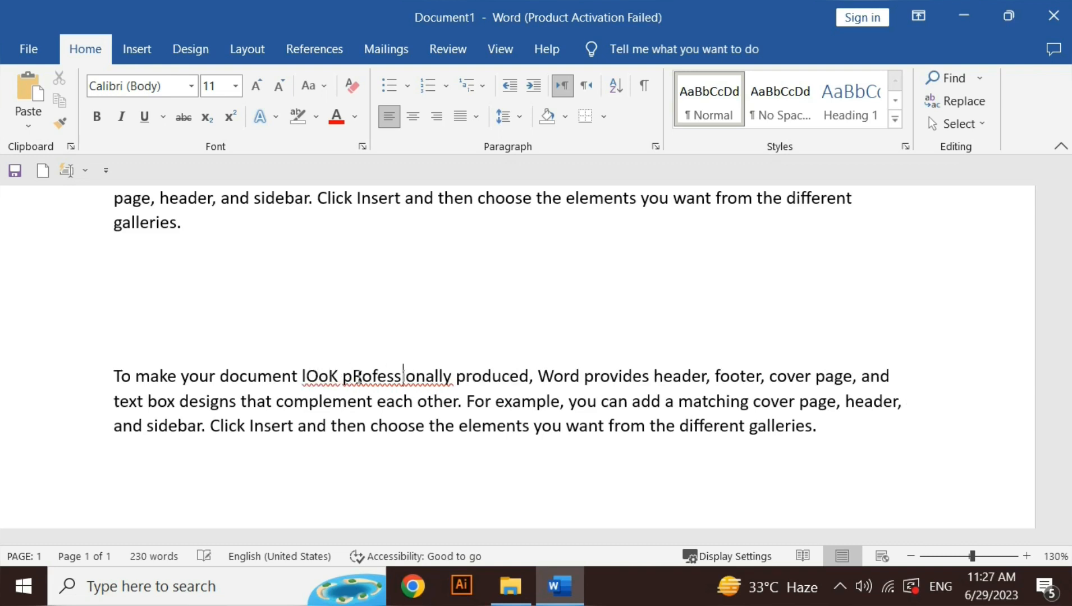
pyautogui.hotkey('shift', 'Left')
pyautogui.hotkey('shift', 'Left')
pyautogui.hotkey('shift', 'Left')
pyautogui.hotkey('shift', 'Left')
pyautogui.hotkey('shift', 'Left')
pyautogui.hotkey('shift', 'Left')
pyautogui.hotkey('shift', 'Left')
pyautogui.hotkey('shift', 'Left')
pyautogui.hotkey('shift', 'Left')
pyautogui.hotkey('shift', 'Left')
pyautogui.hotkey('shift', 'Left')
pyautogui.hotkey('shift', 'Left')
pyautogui.hotkey('shift', 'Left')
pyautogui.hotkey('shift', 'Left')
pyautogui.hotkey('shift', 'Left')
pyautogui.hotkey('shift', 'Left')
pyautogui.hotkey('shift', 'Left')
pyautogui.hotkey('shift', 'Left')
pyautogui.hotkey('shift', 'Left')
pyautogui.hotkey('shift', 'Left')
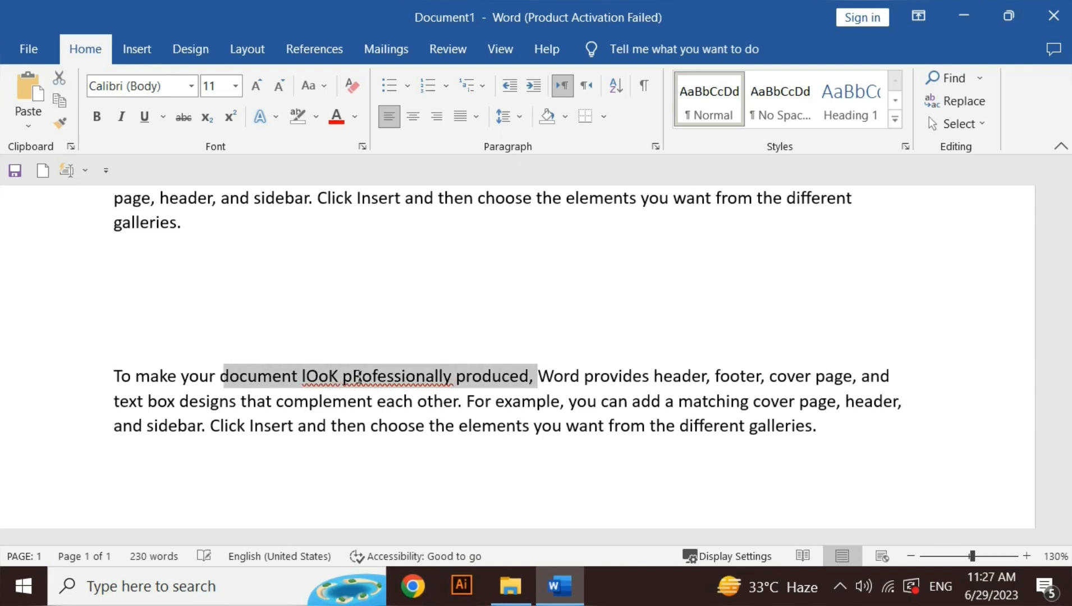
pyautogui.click(317, 85)
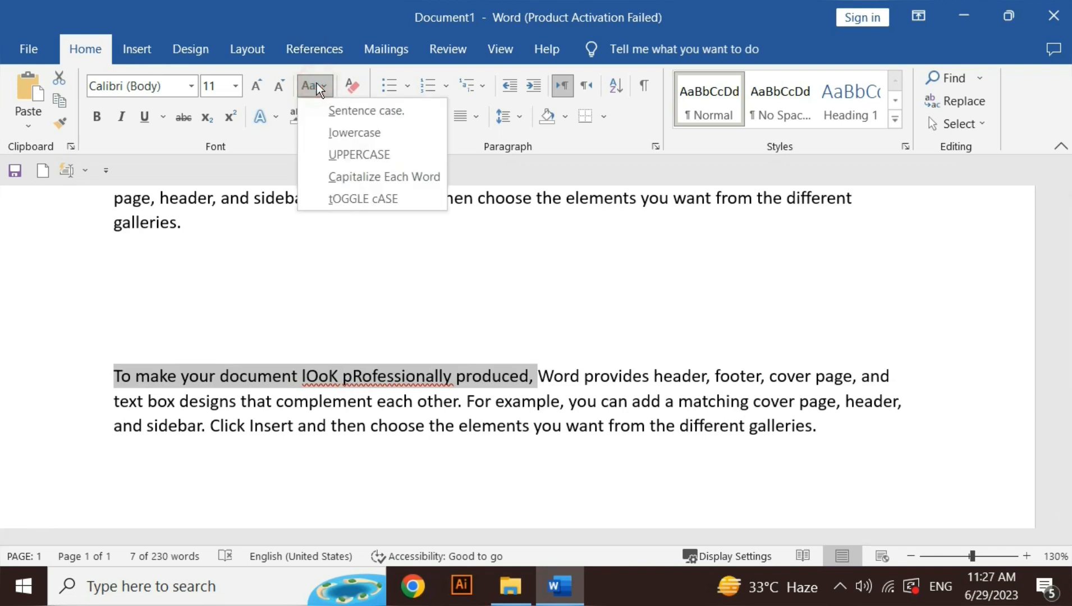
pyautogui.click(345, 132)
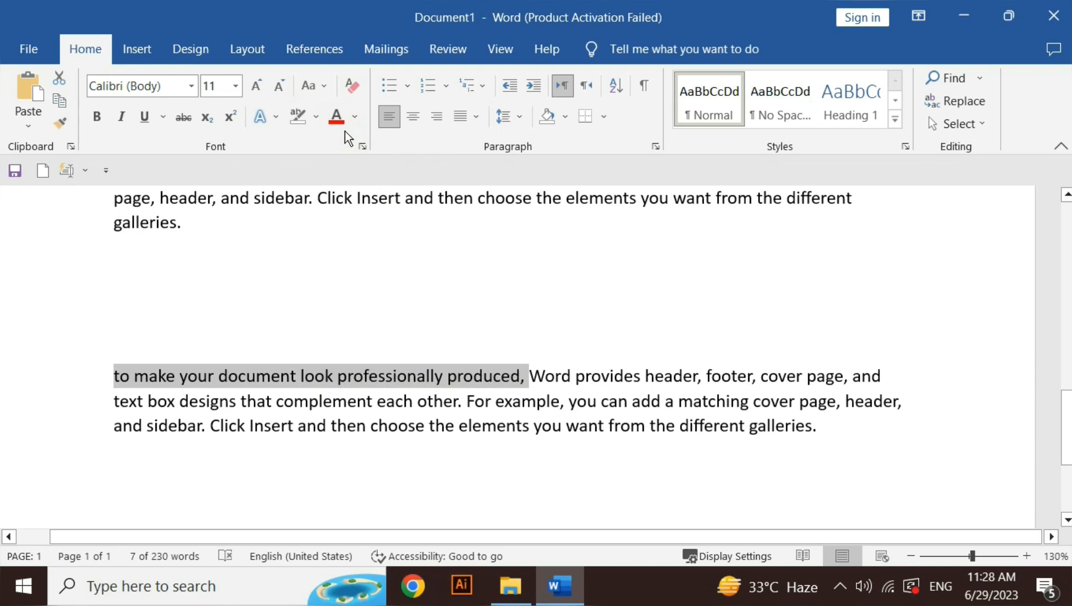
# Change the selected opening phrase of the last paragraph to UPPERCASE, and follow it with Capitalize Each Word.
pyautogui.click(325, 91)
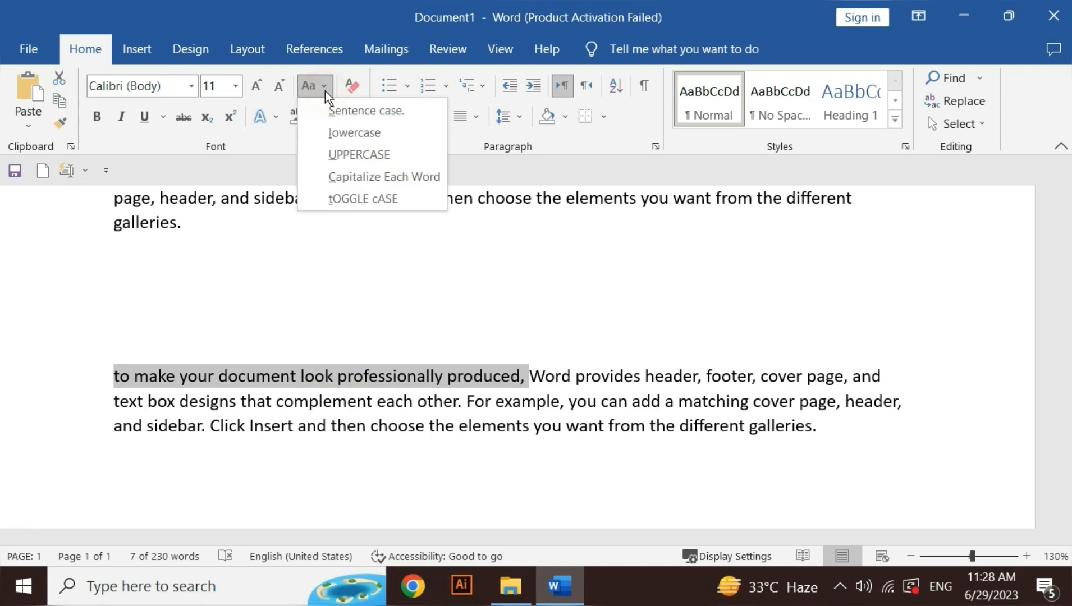
pyautogui.click(345, 153)
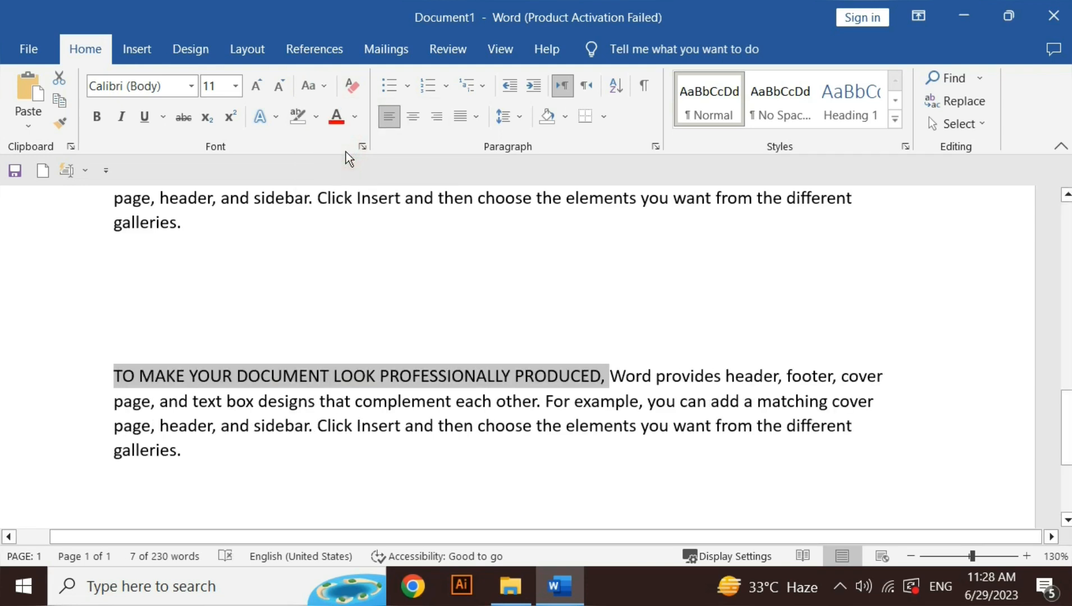
pyautogui.click(324, 84)
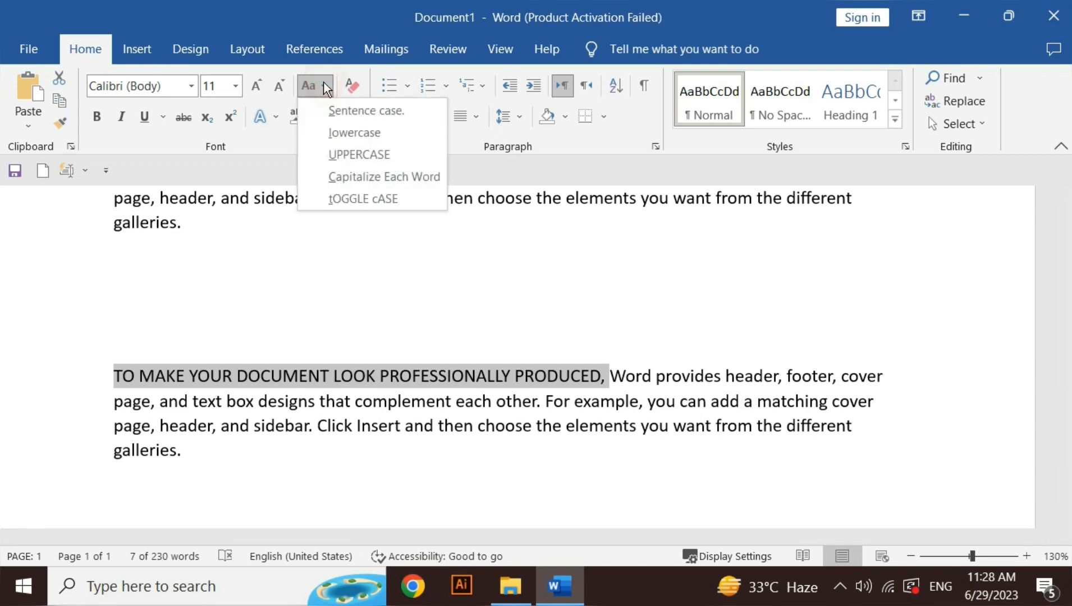
pyautogui.click(365, 176)
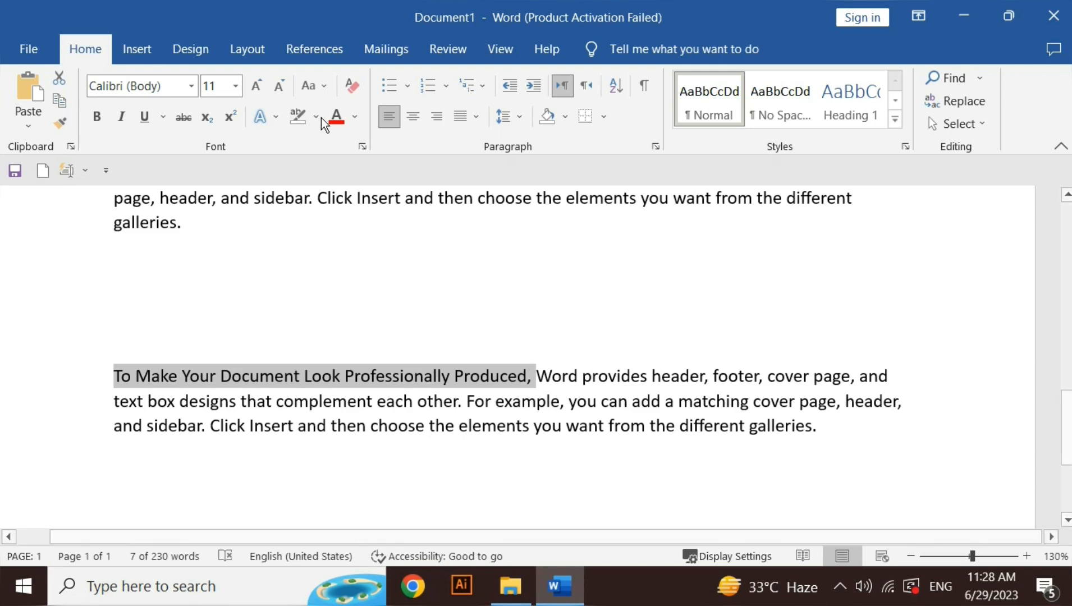
# Apply tOGGLE cASE to the selected phrase "To Make Your Document Look Professionally Produced," and undo the case changes.
pyautogui.click(322, 93)
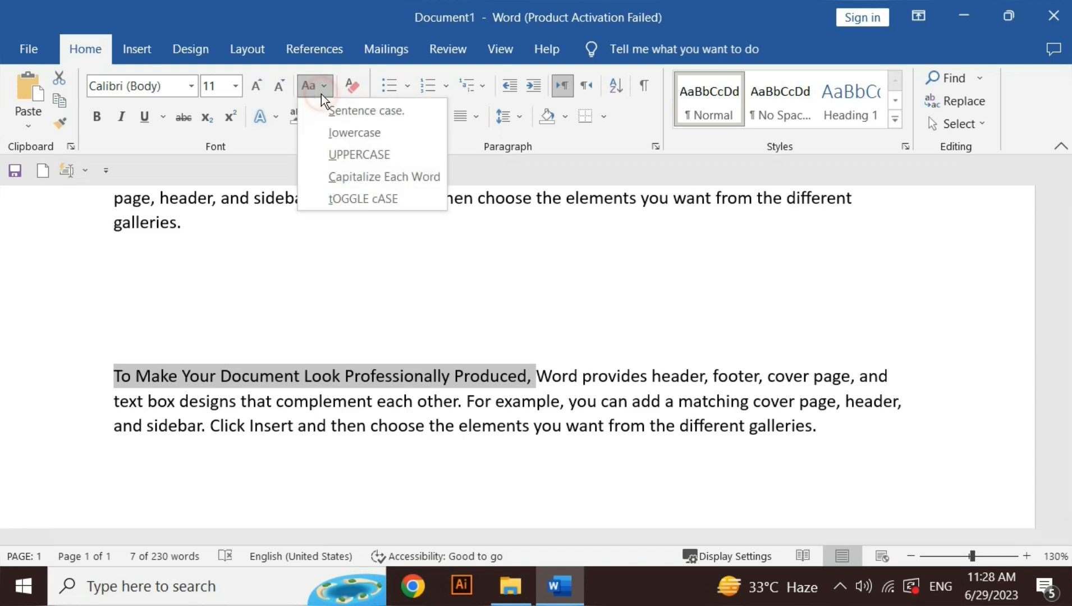
pyautogui.click(352, 199)
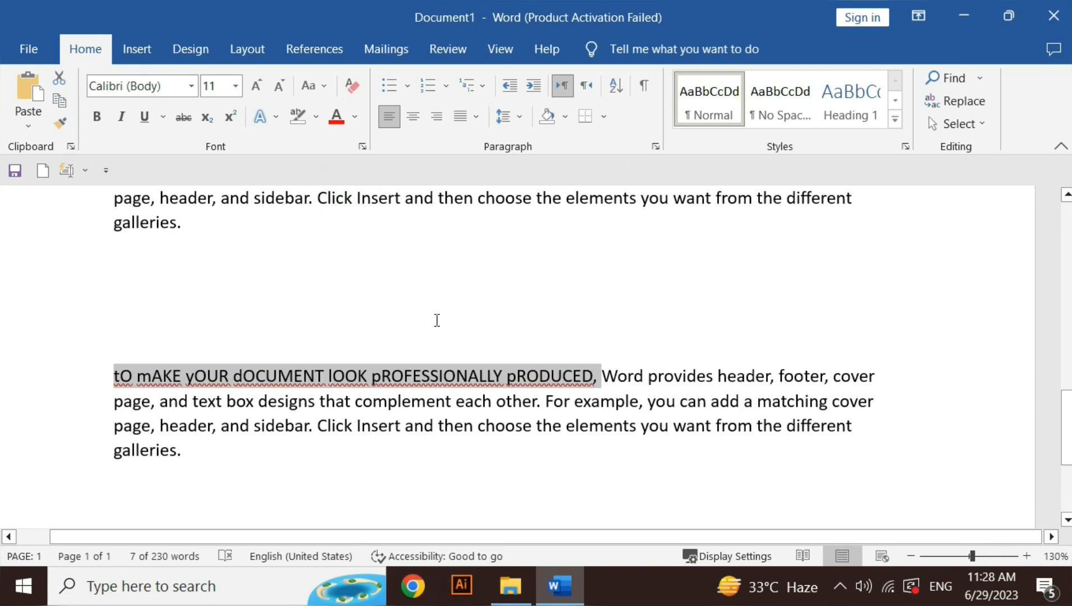
pyautogui.hotkey('ctrl', 'z')
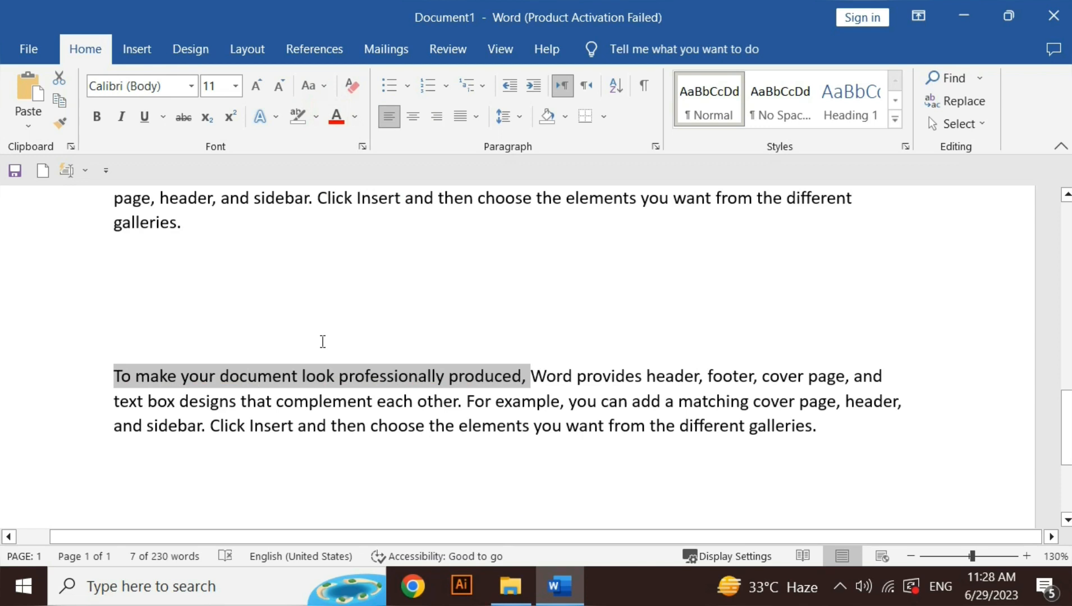